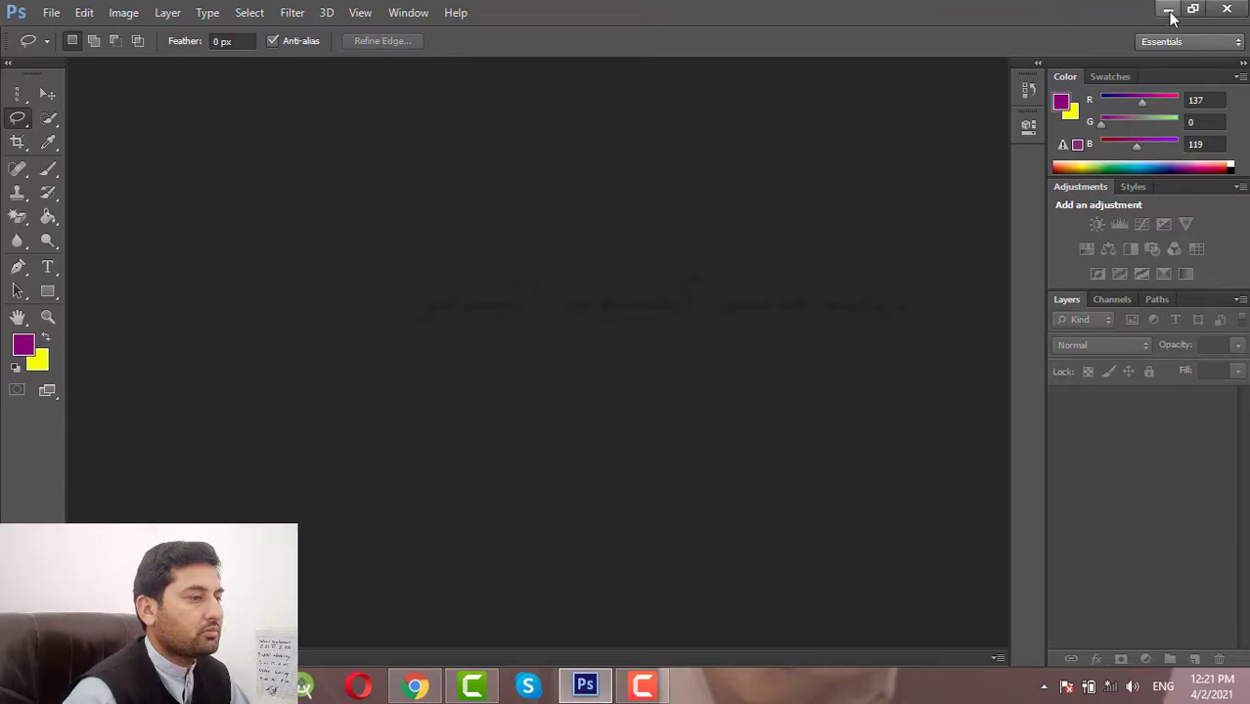
Refresh the desktop and return to the Photoshop window.
{"action": "left_click", "coordinate": [1172, 8]}
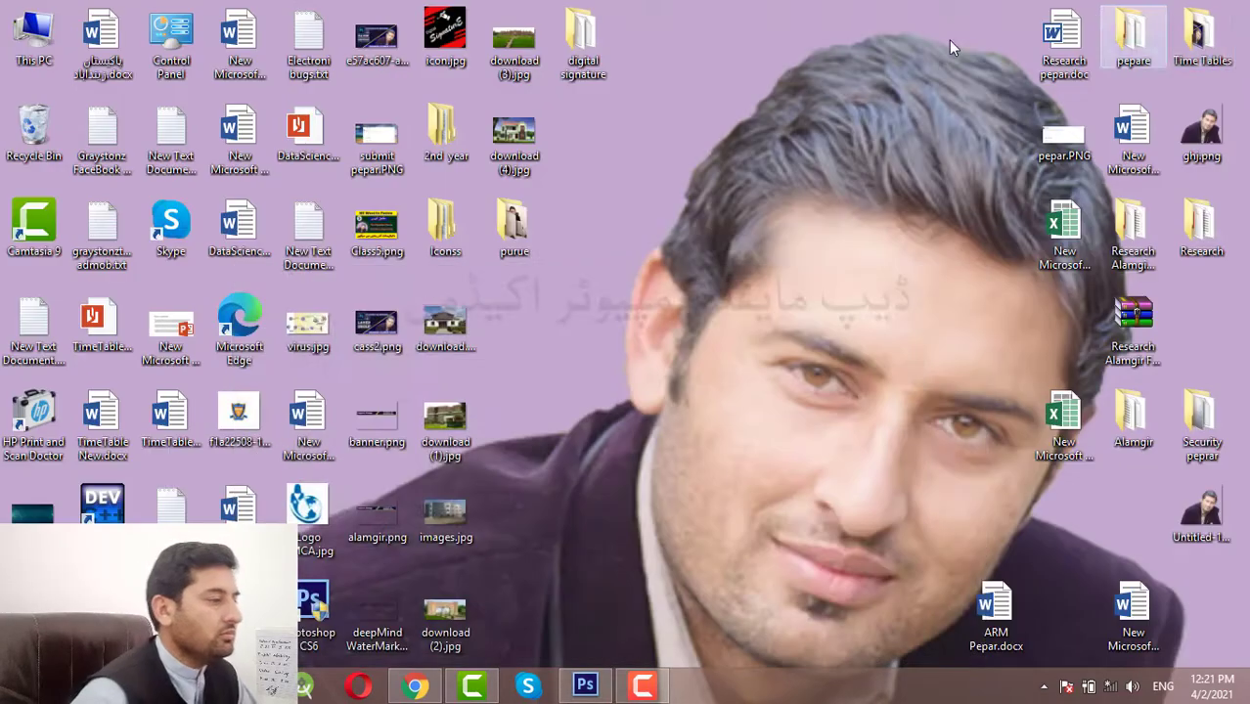
{"action": "right_click", "coordinate": [613, 151]}
{"action": "left_click", "coordinate": [645, 205]}
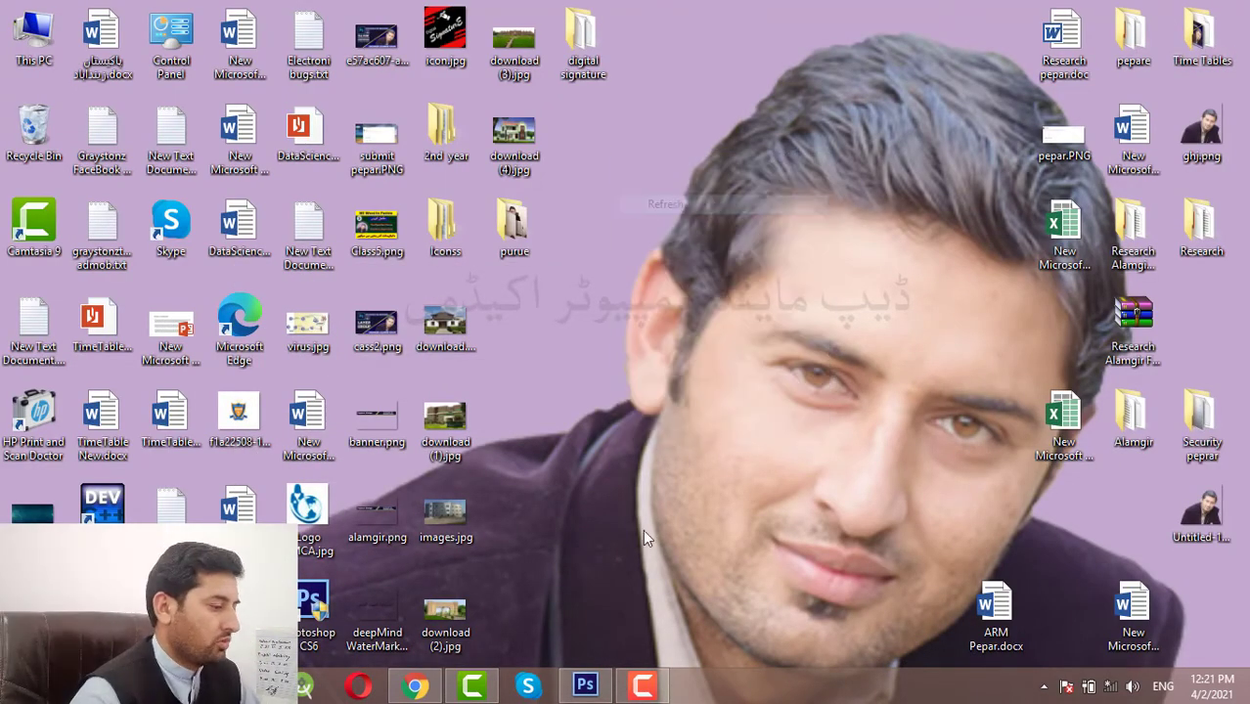
{"action": "left_click", "coordinate": [584, 684]}
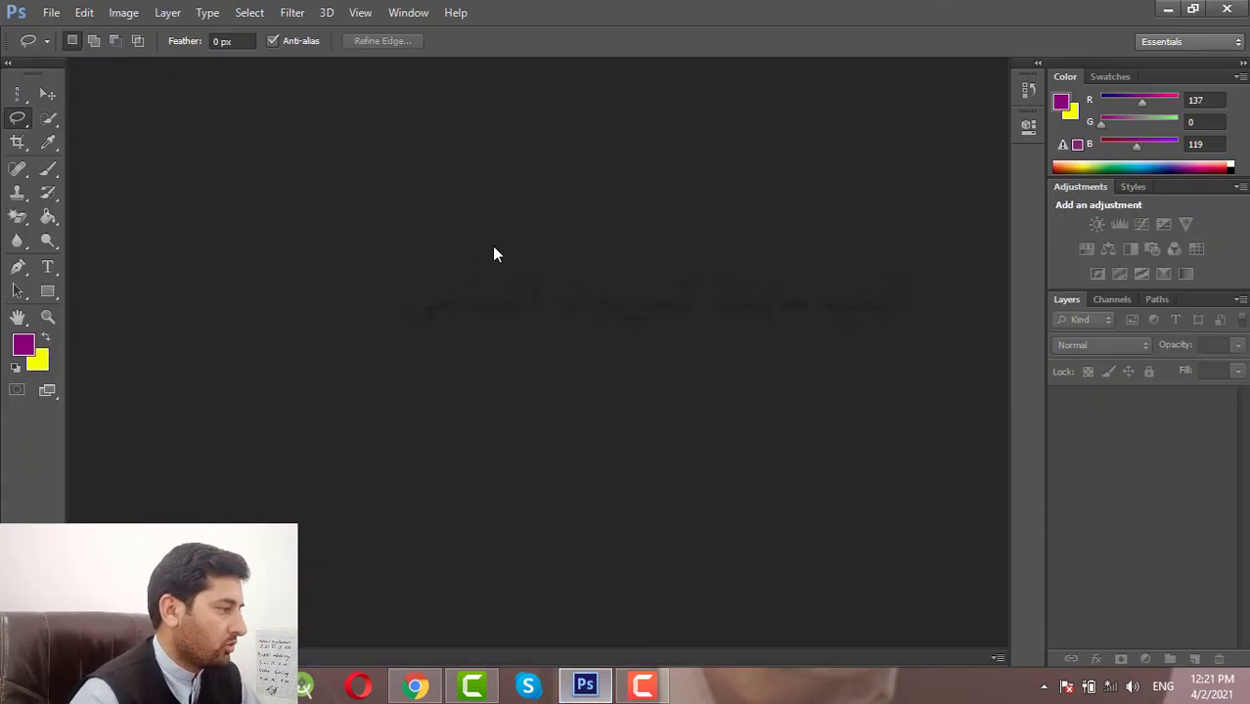
Try opening the green field photo in Photoshop and dismiss the JPEG parsing error.
{"action": "left_click", "coordinate": [54, 13]}
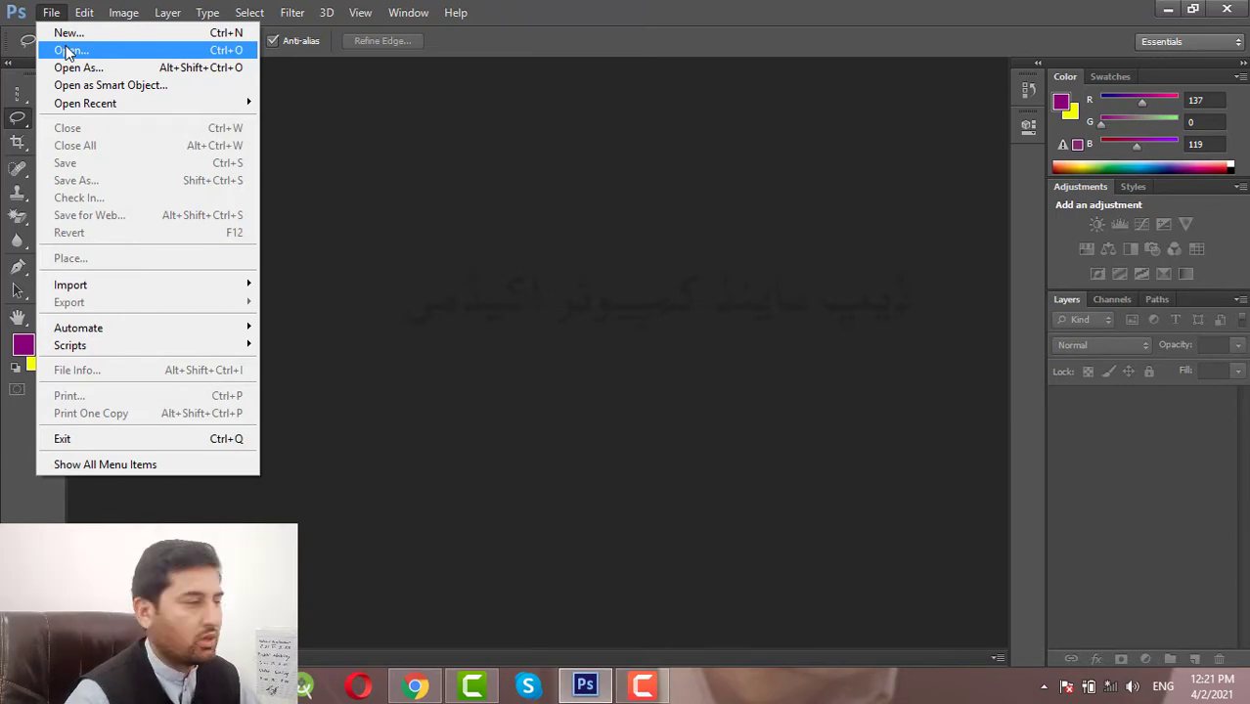
{"action": "left_click", "coordinate": [67, 52]}
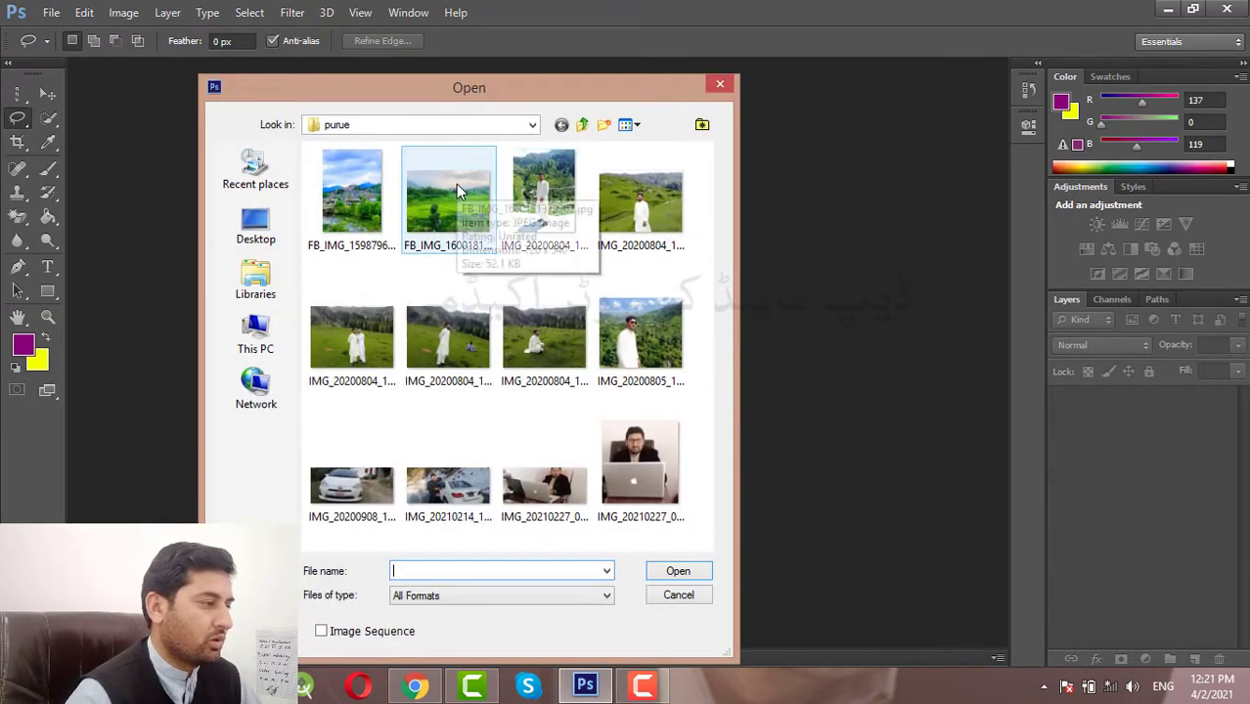
{"action": "double_click", "coordinate": [456, 183]}
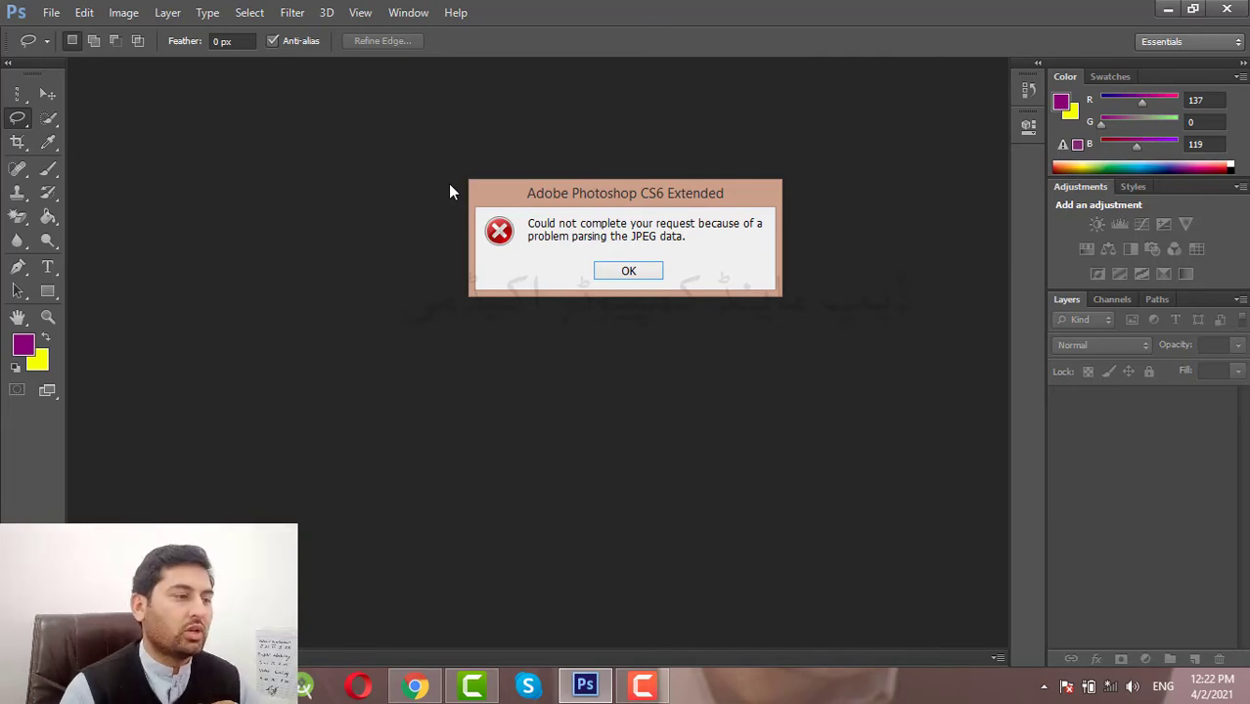
{"action": "left_click", "coordinate": [629, 271]}
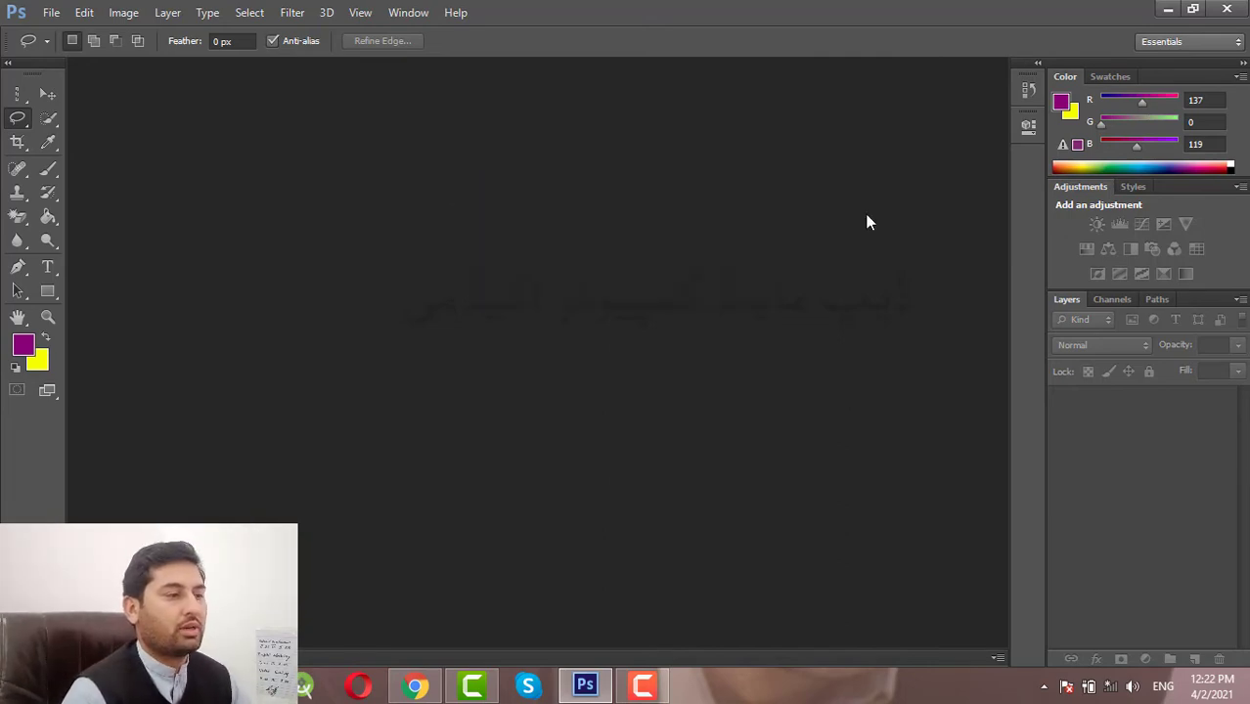
Rename the green field photo in the purue folder to 1.jpg and open it in Paint.
{"action": "left_click", "coordinate": [1170, 8]}
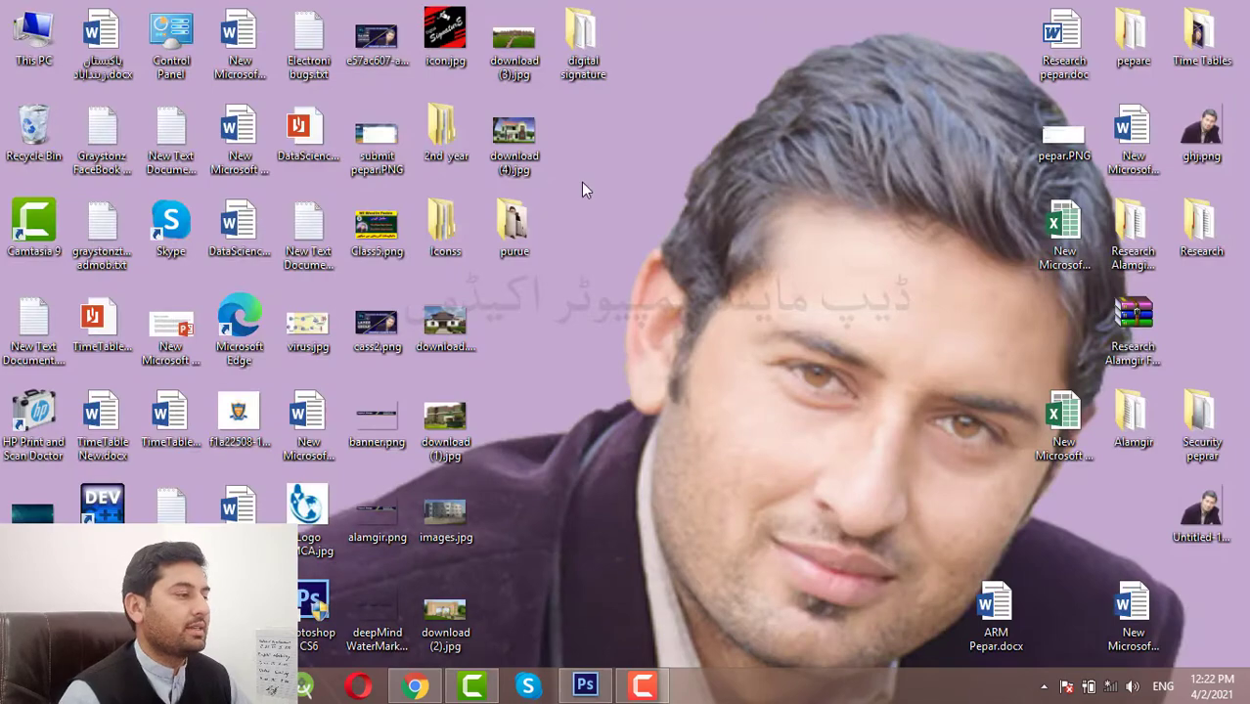
{"action": "double_click", "coordinate": [533, 213]}
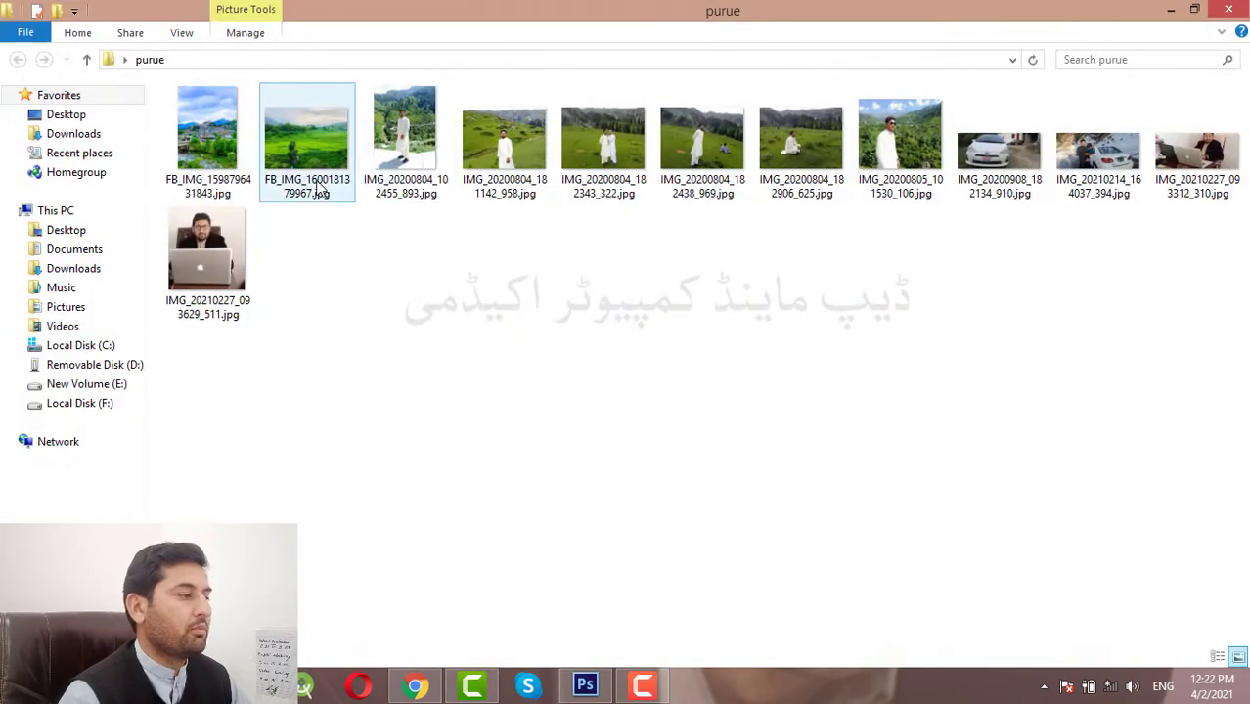
{"action": "left_click", "coordinate": [304, 152]}
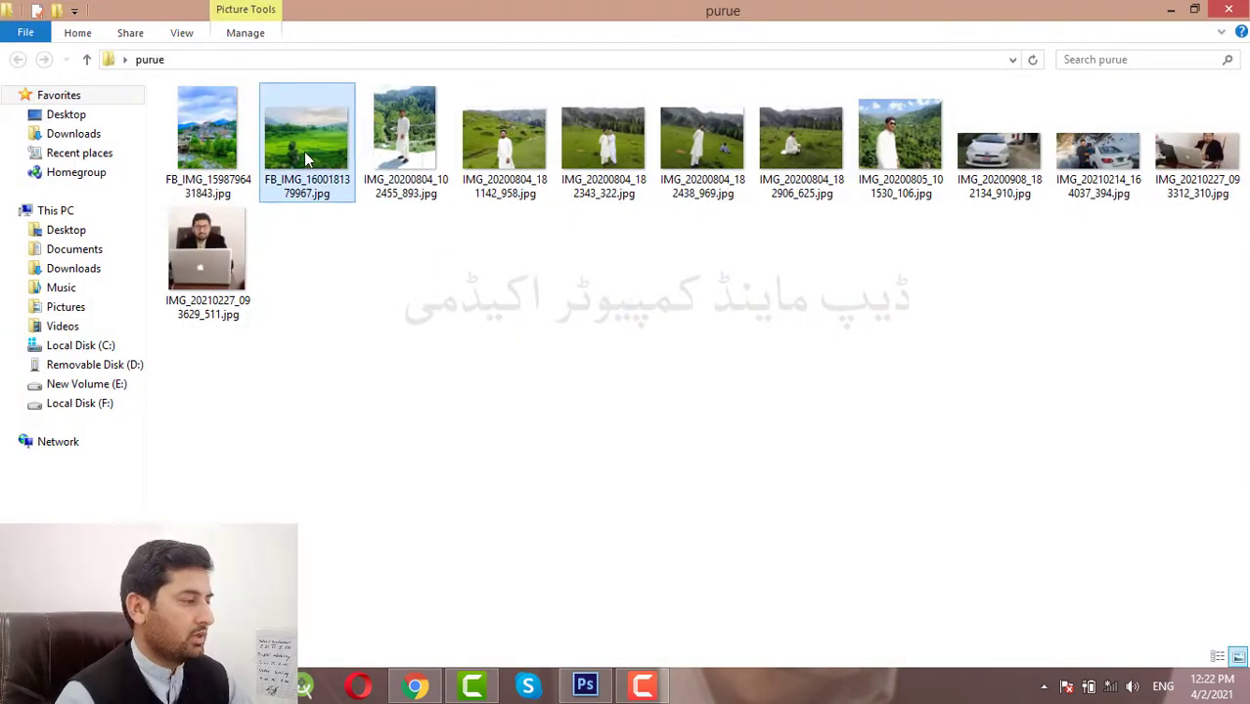
{"action": "key", "text": "F2"}
{"action": "type", "text": "1"}
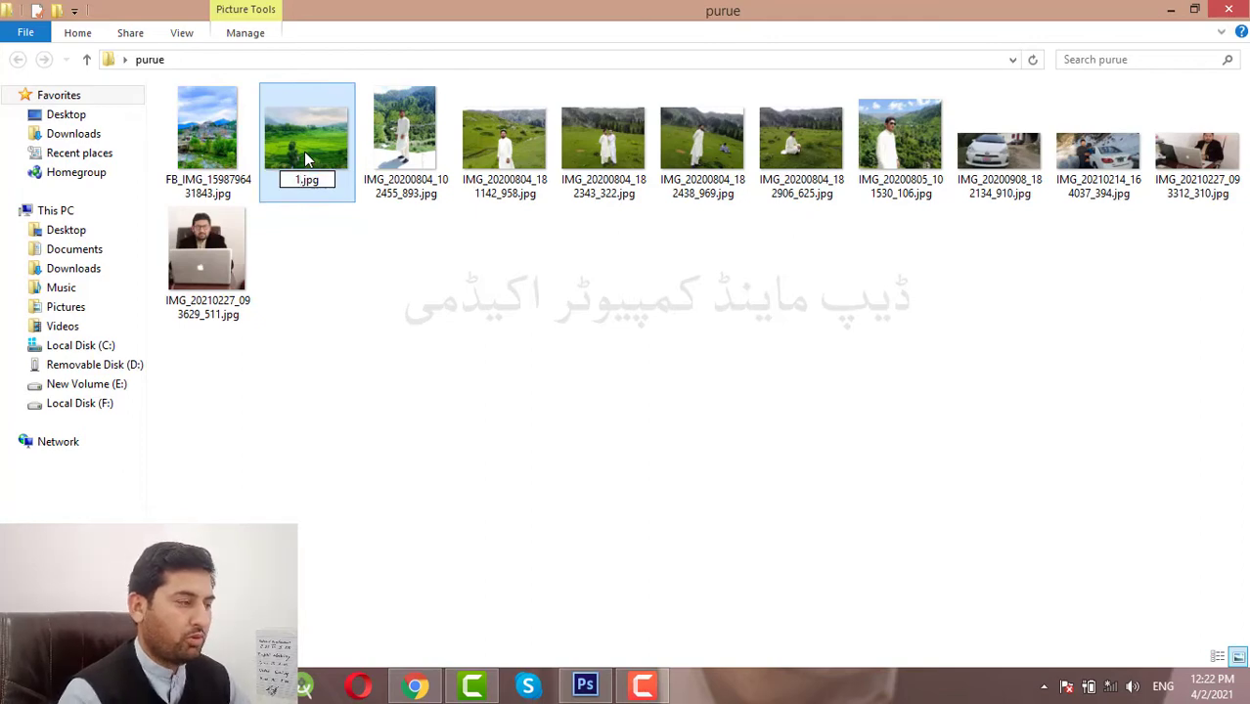
{"action": "key", "text": "Return"}
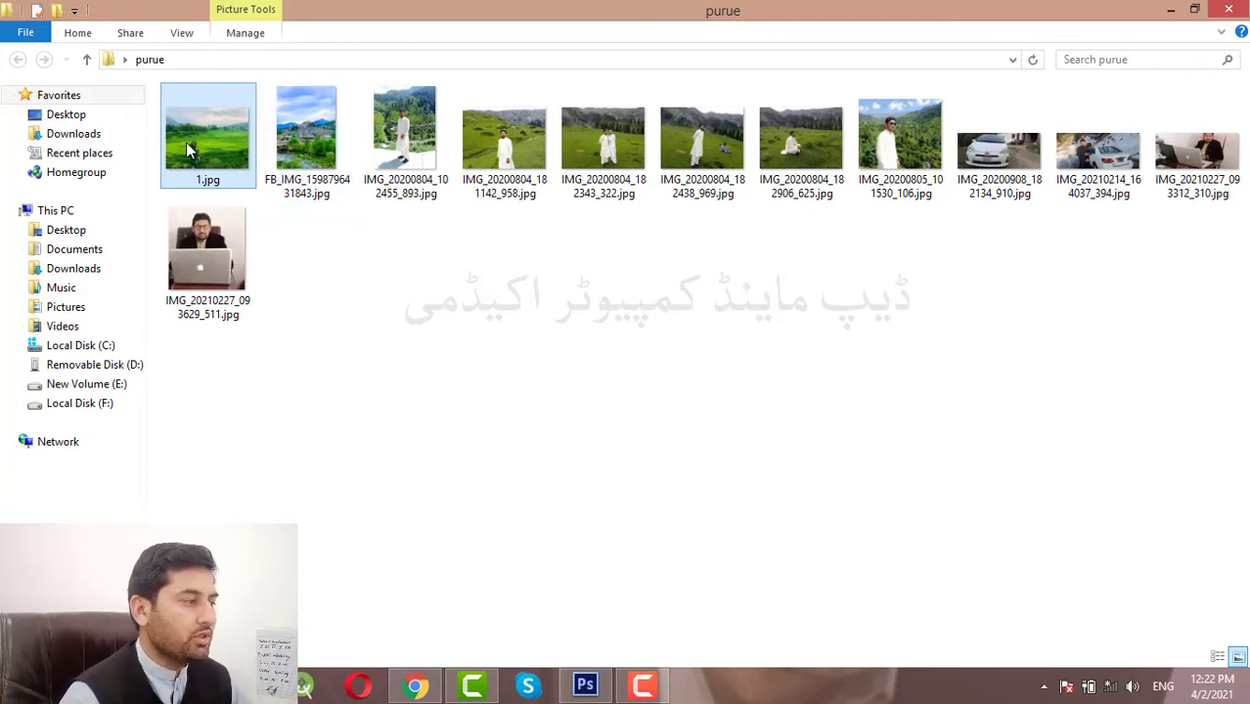
{"action": "right_click", "coordinate": [189, 150]}
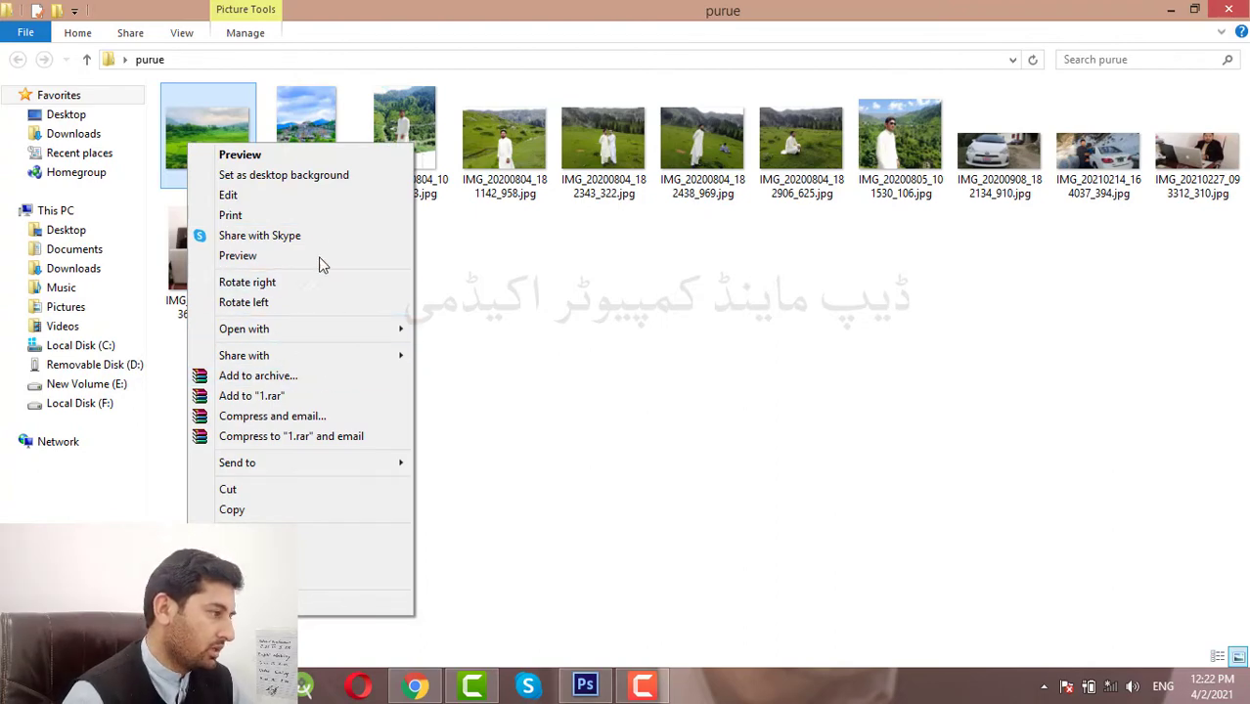
{"action": "left_click", "coordinate": [306, 198]}
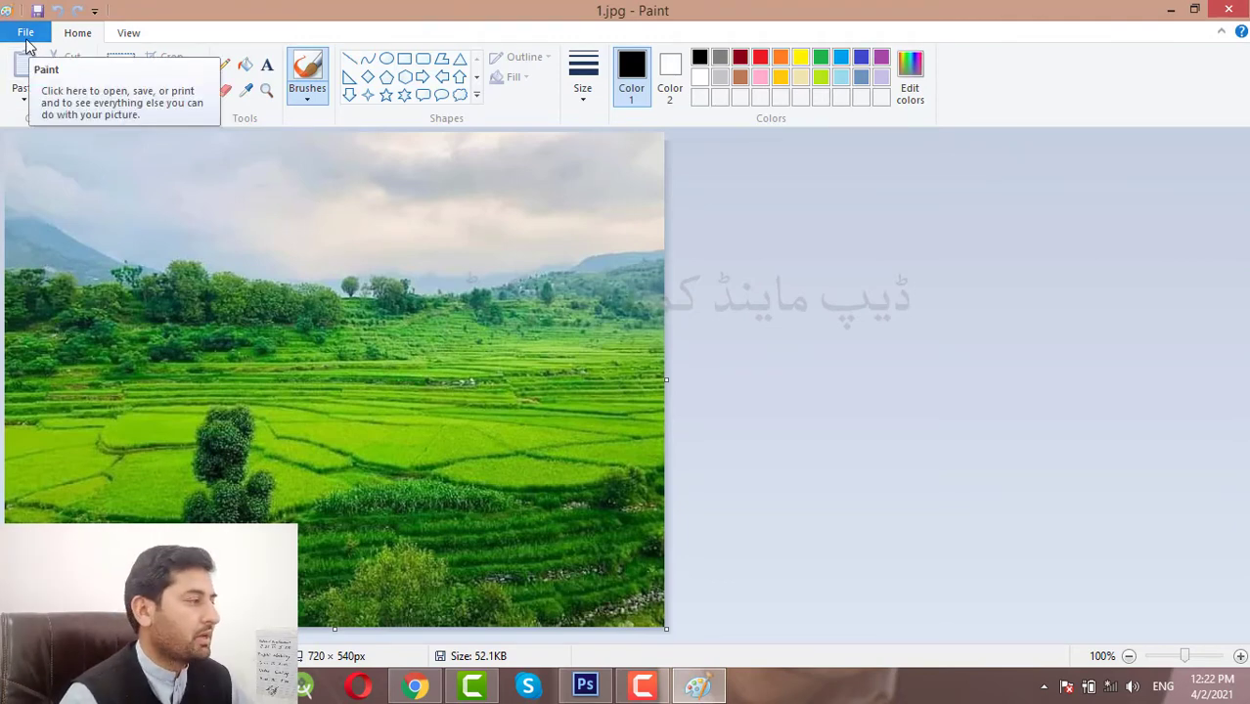
Save the Paint picture as PNG file 2.png in the purue folder, then close Paint.
{"action": "left_click", "coordinate": [26, 36]}
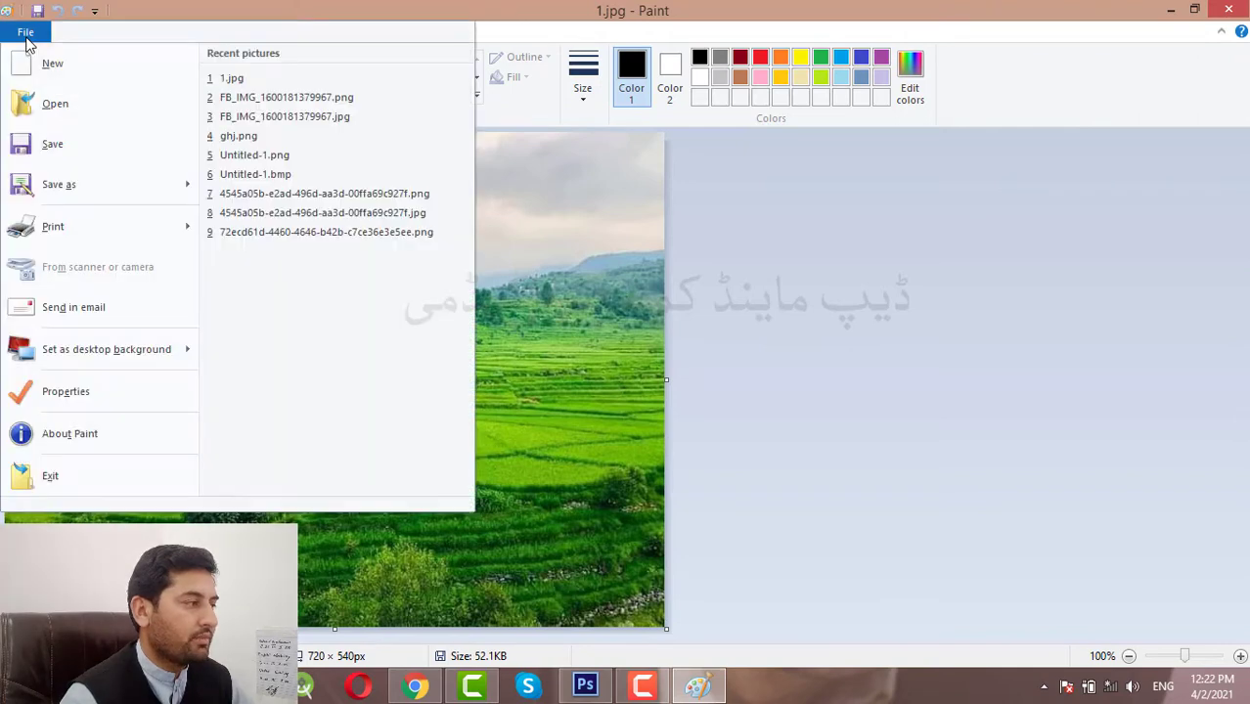
{"action": "mouse_move", "coordinate": [59, 184]}
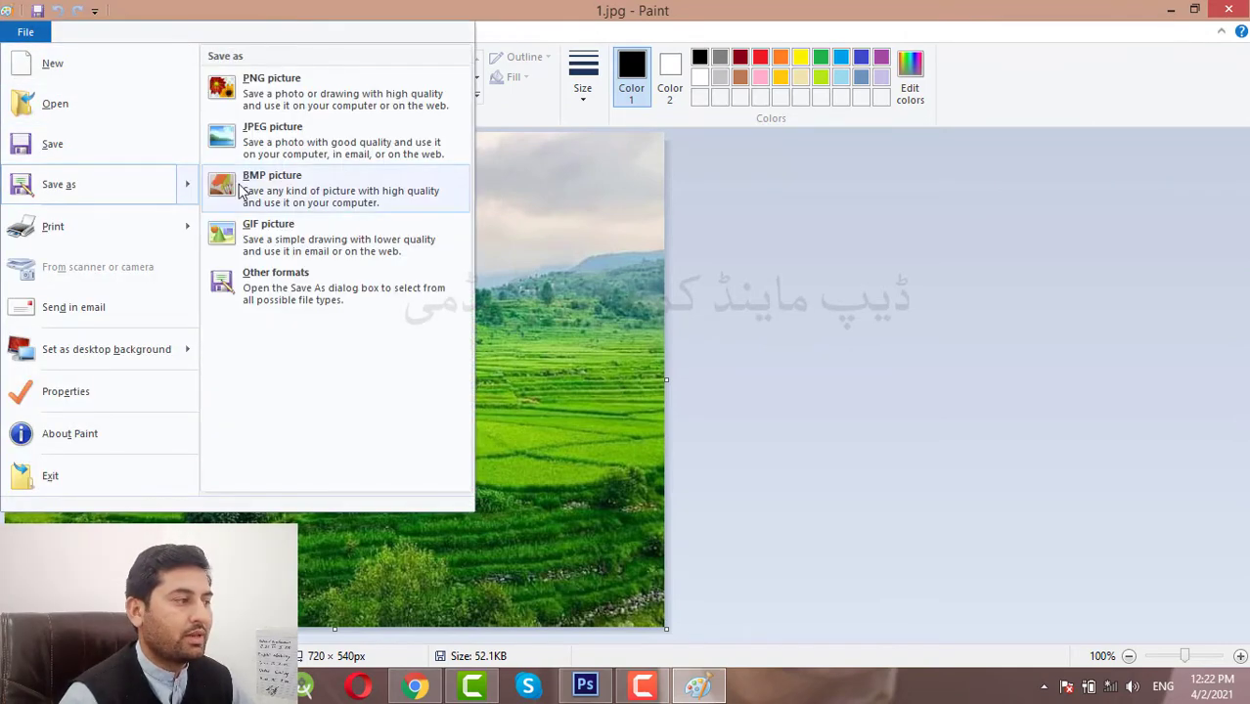
{"action": "left_click", "coordinate": [291, 101]}
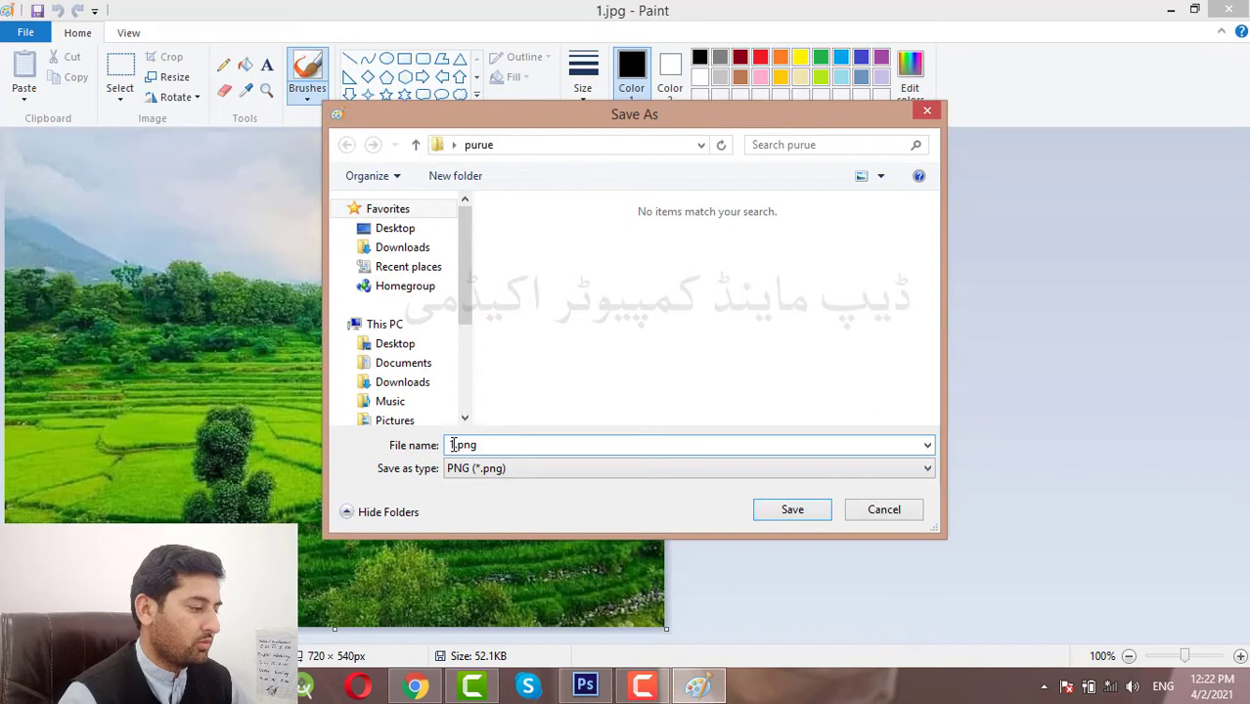
{"action": "type", "text": "2"}
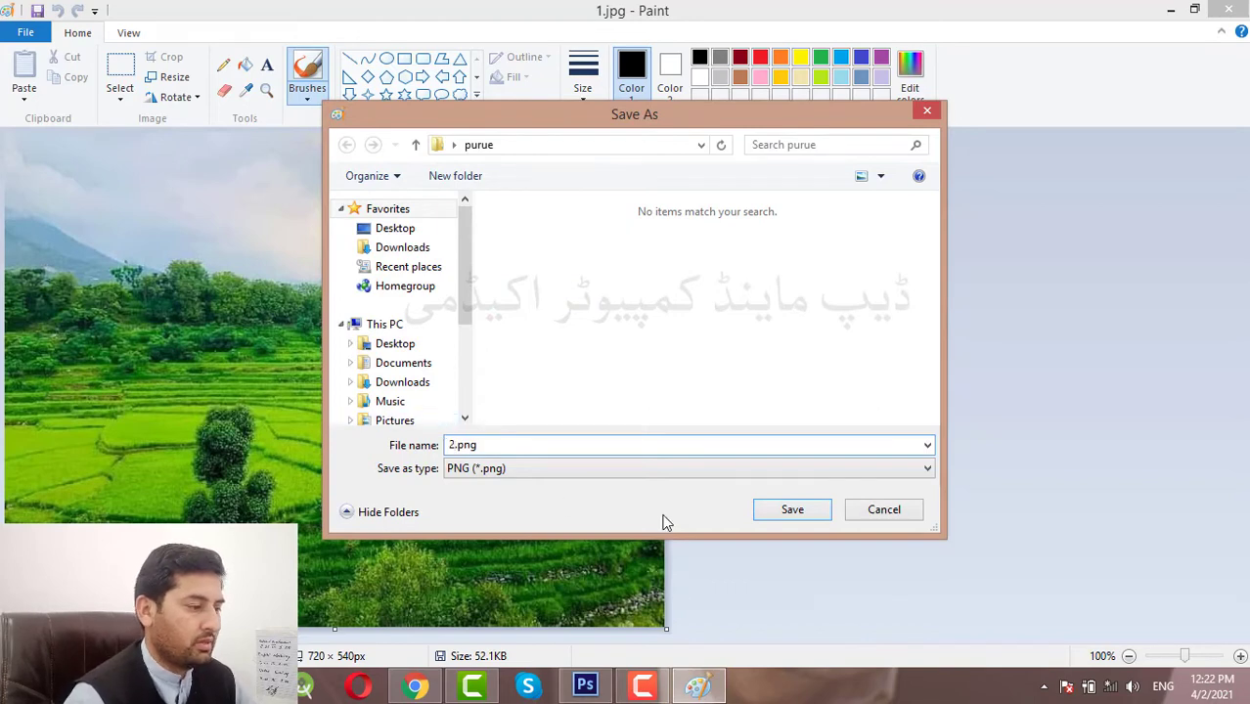
{"action": "left_click", "coordinate": [792, 512]}
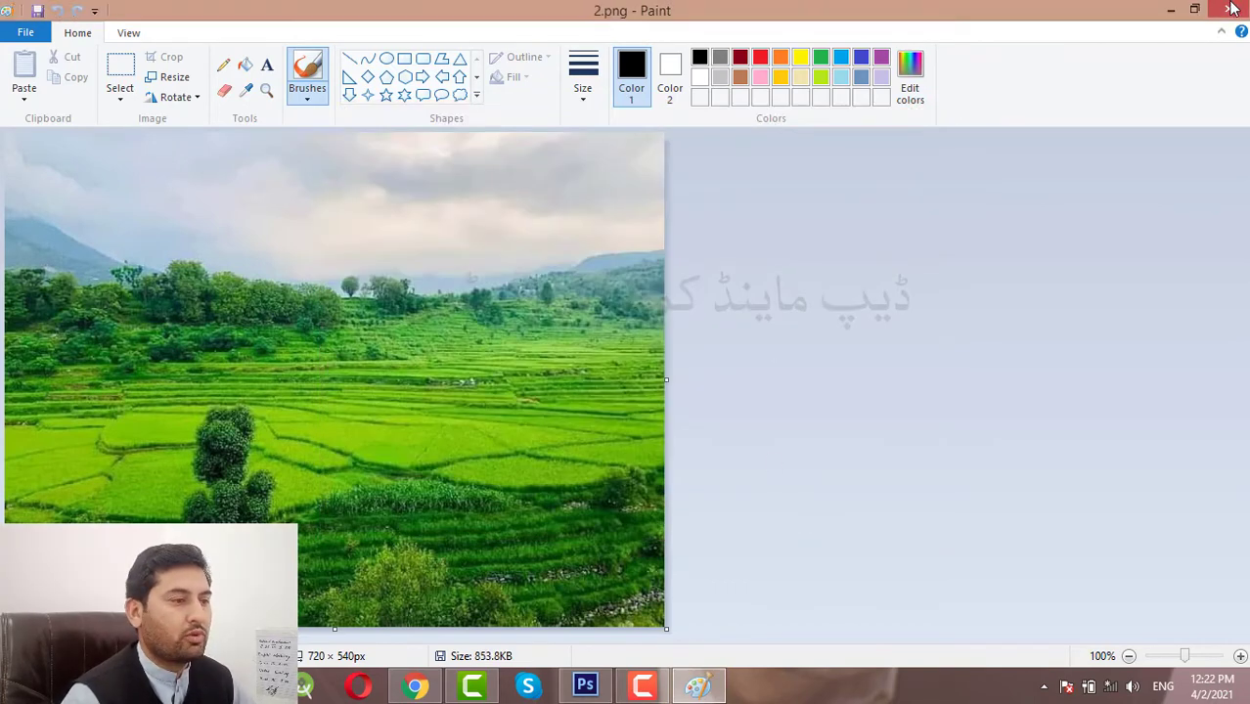
{"action": "left_click", "coordinate": [1231, 8]}
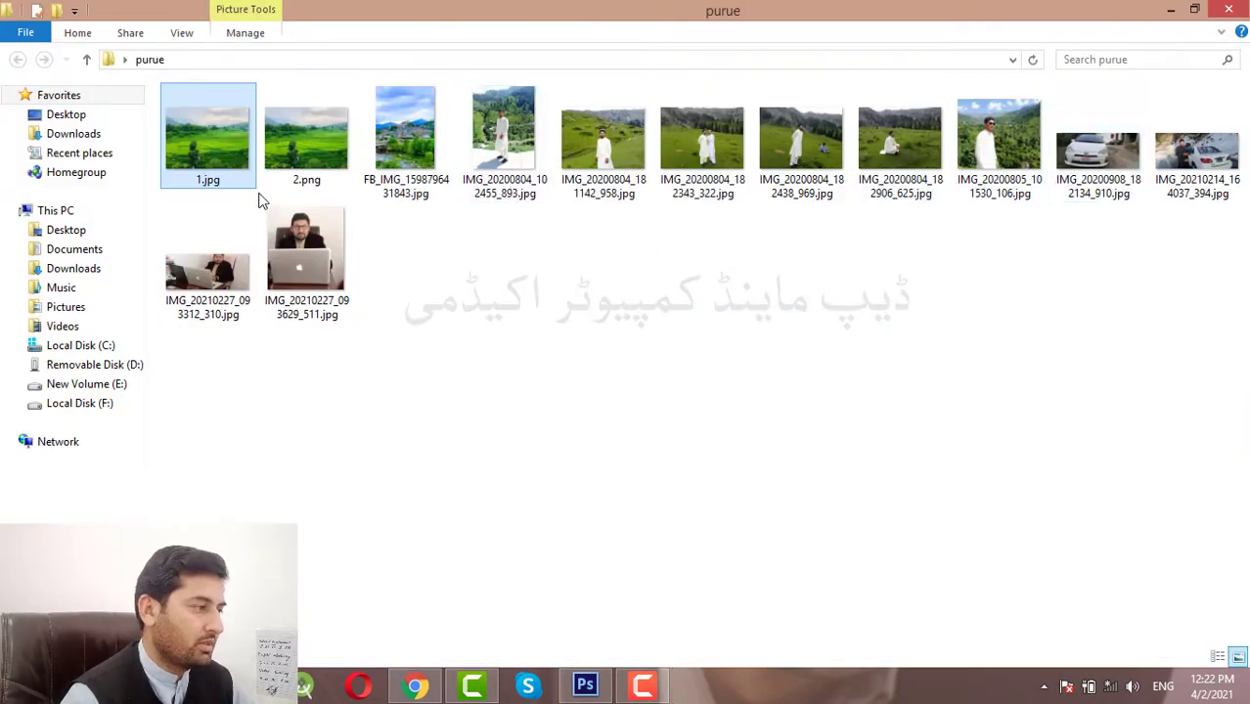
Close the purue folder window and open 2.png in Photoshop.
{"action": "left_click", "coordinate": [317, 124]}
{"action": "left_click", "coordinate": [1228, 8]}
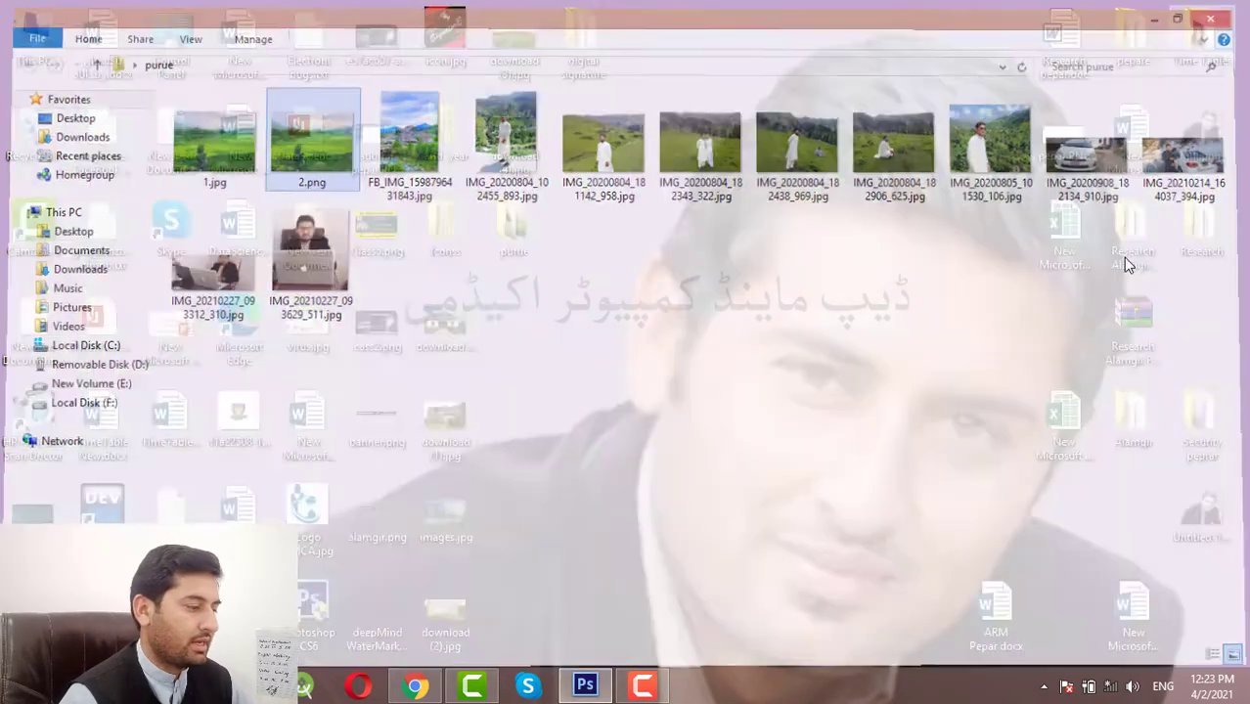
{"action": "left_click", "coordinate": [585, 686]}
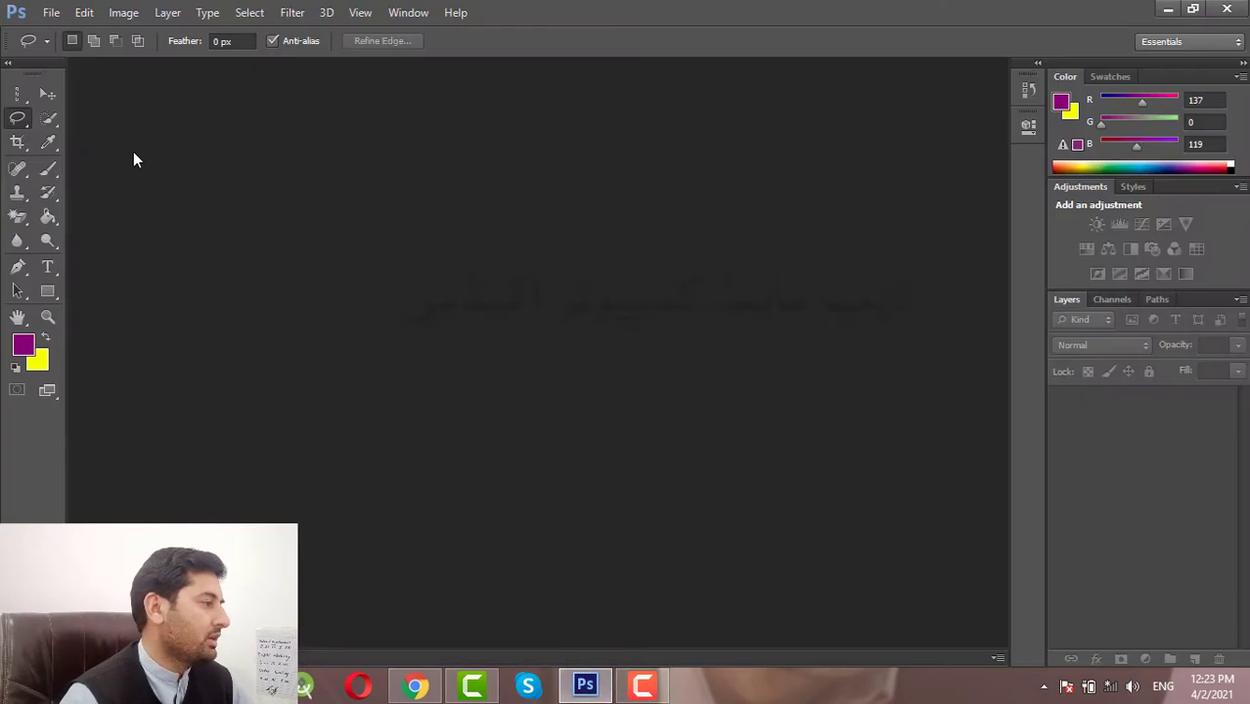
{"action": "left_click", "coordinate": [53, 15]}
{"action": "left_click", "coordinate": [71, 50]}
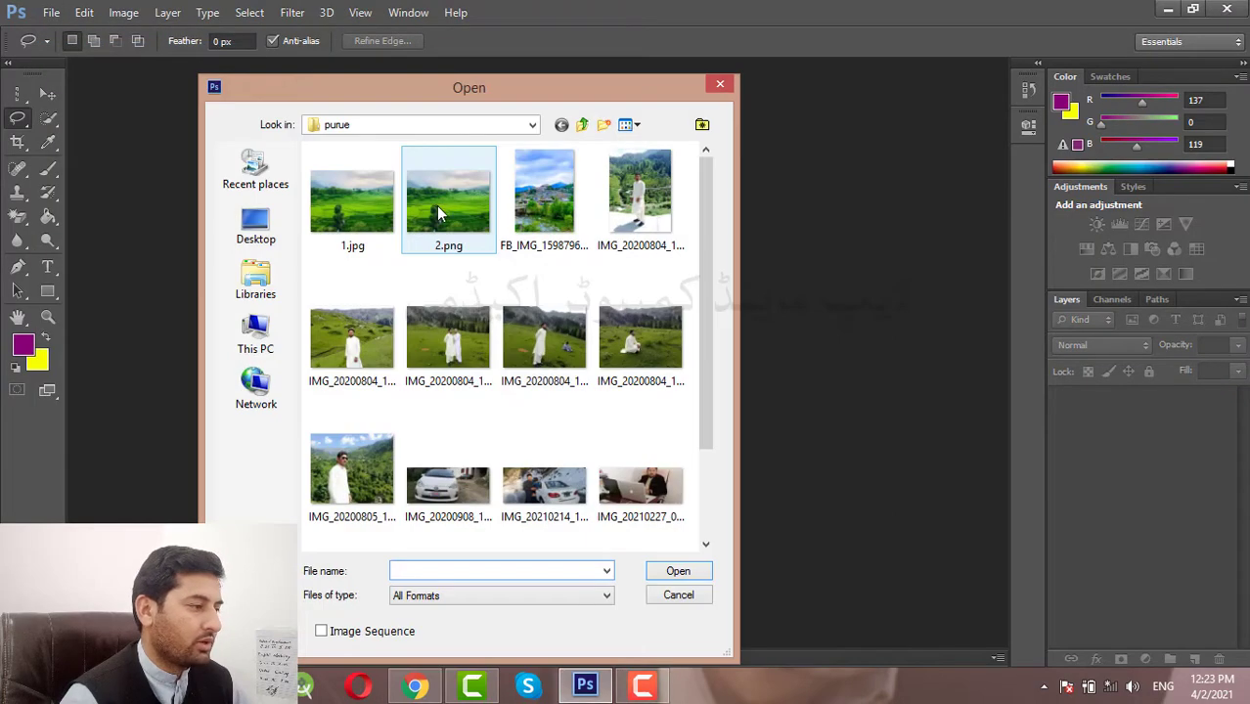
{"action": "double_click", "coordinate": [436, 205]}
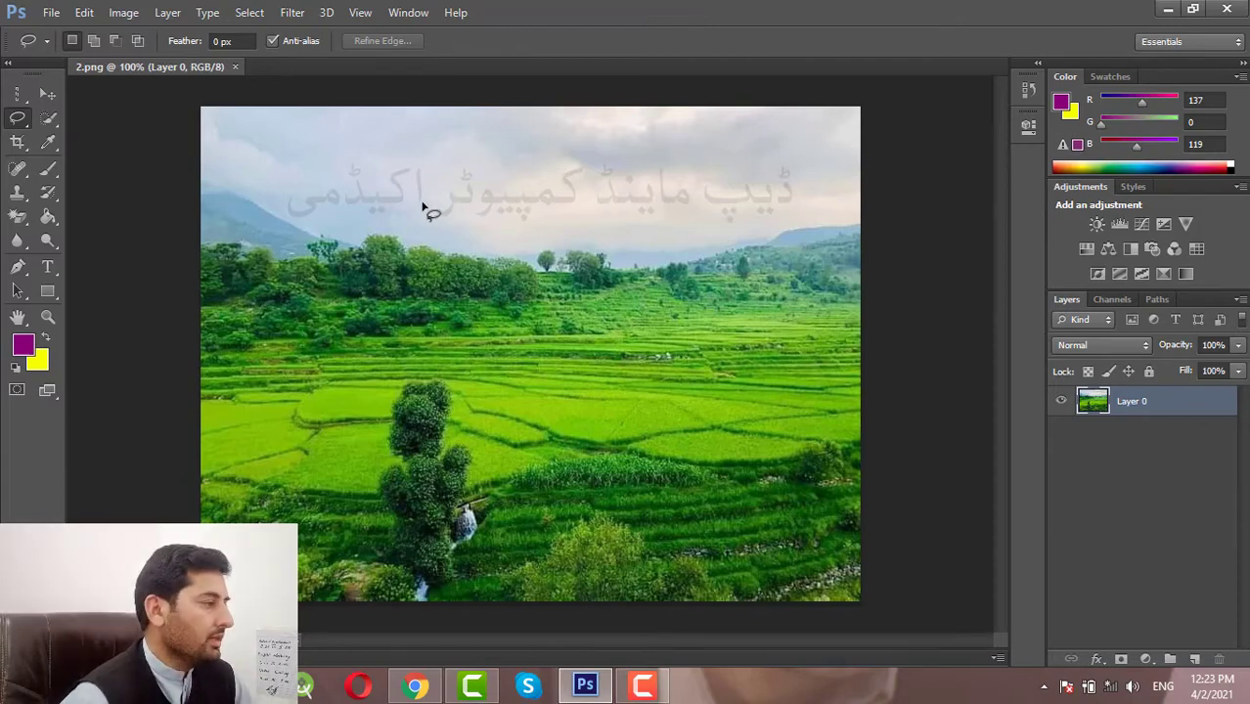
Open IMG_20200805_101530_106.jpg as a second document and toggle between the two tabs.
{"action": "left_click", "coordinate": [50, 13]}
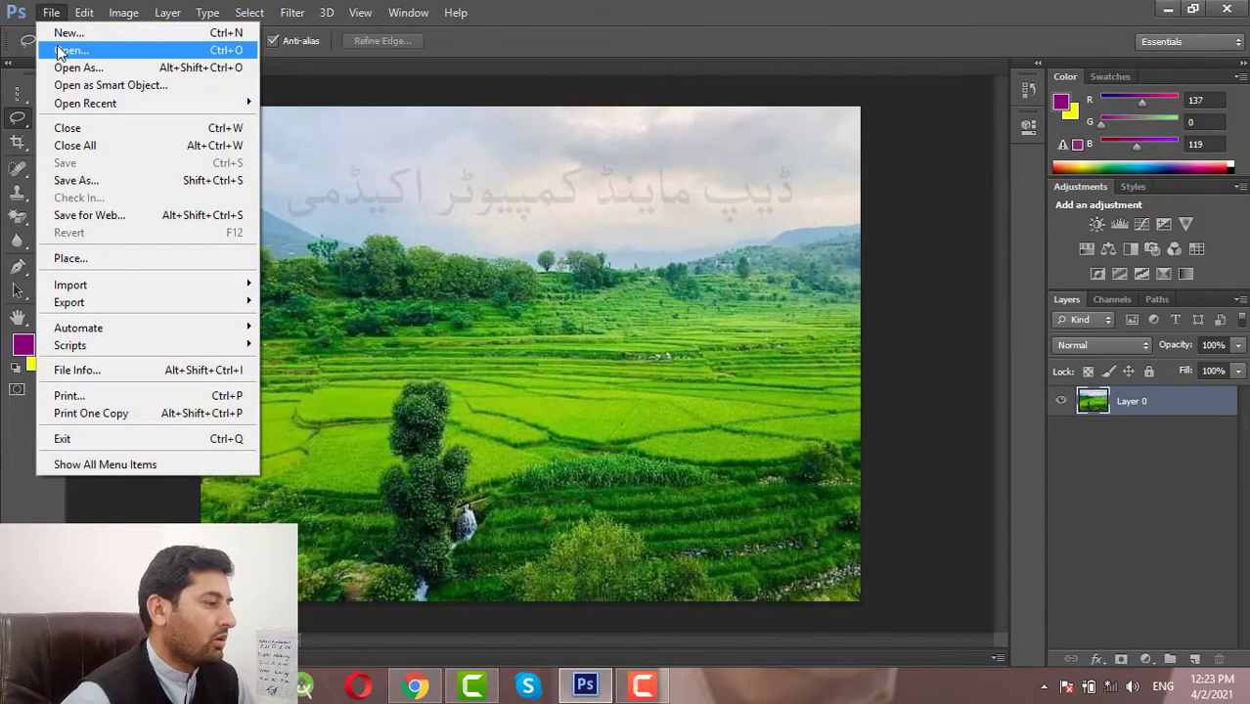
{"action": "left_click", "coordinate": [59, 47]}
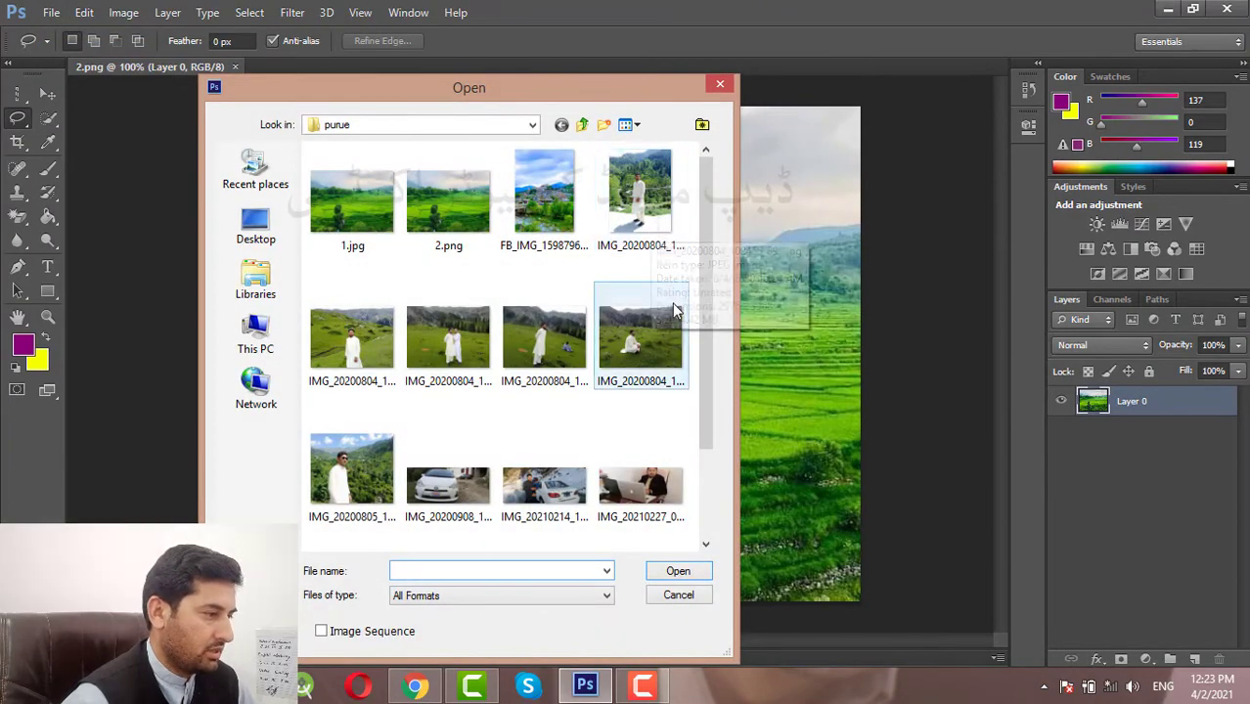
{"action": "left_click_drag", "start_coordinate": [702, 254], "coordinate": [714, 332]}
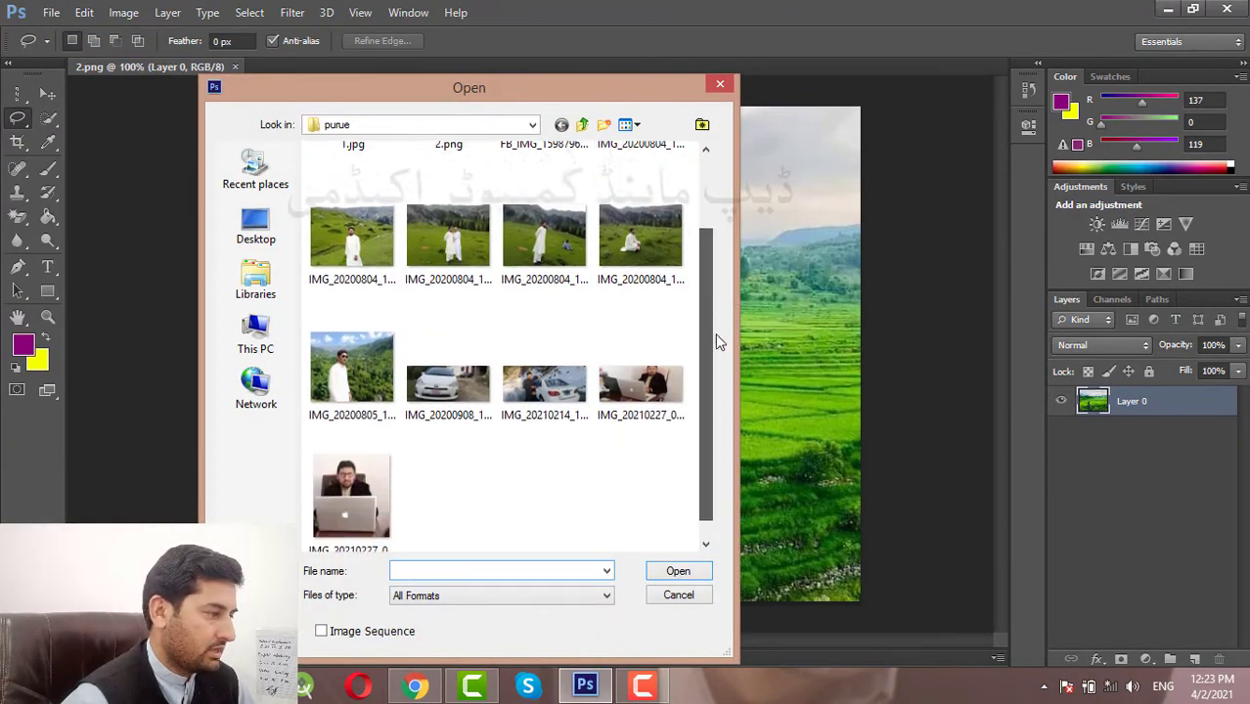
{"action": "double_click", "coordinate": [330, 369]}
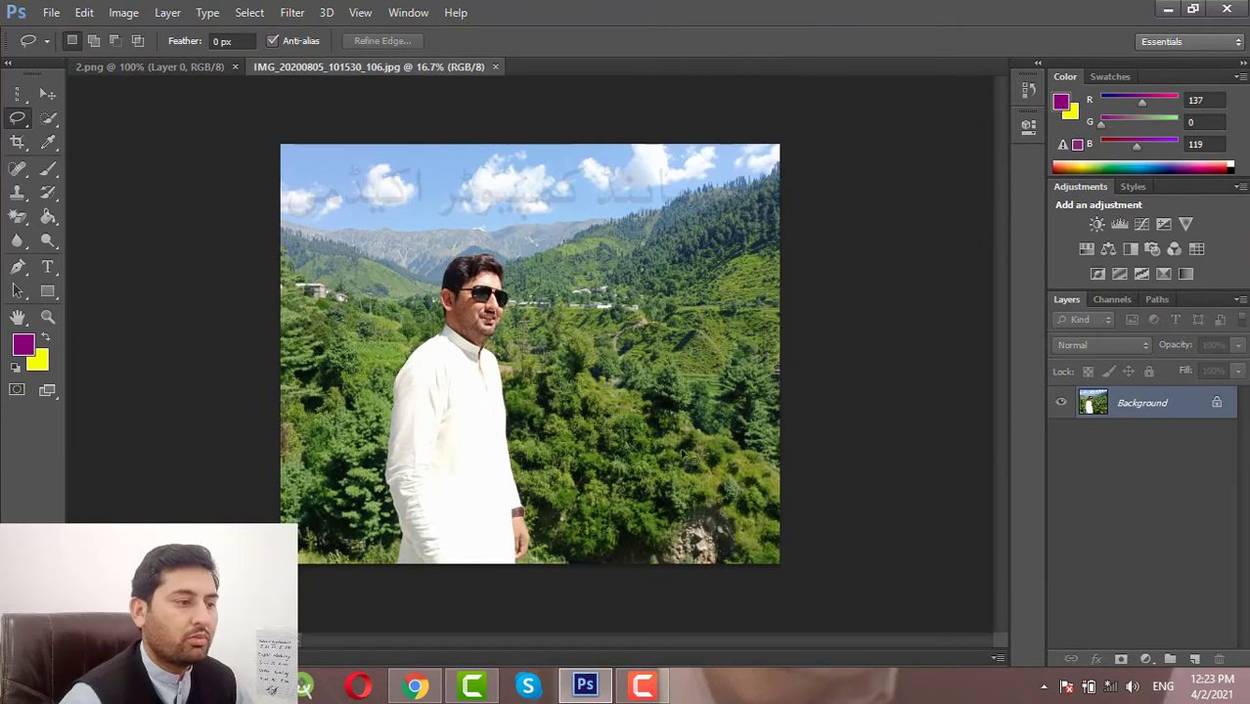
{"action": "left_click", "coordinate": [179, 70]}
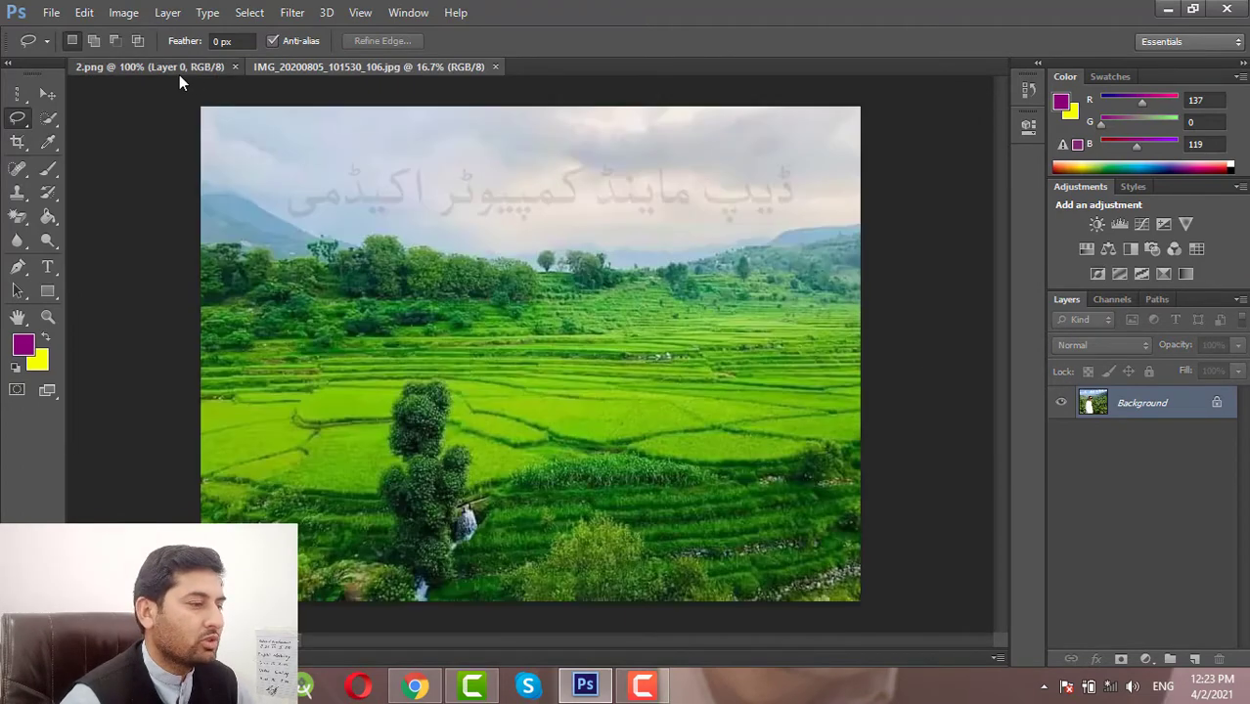
{"action": "left_click", "coordinate": [332, 66]}
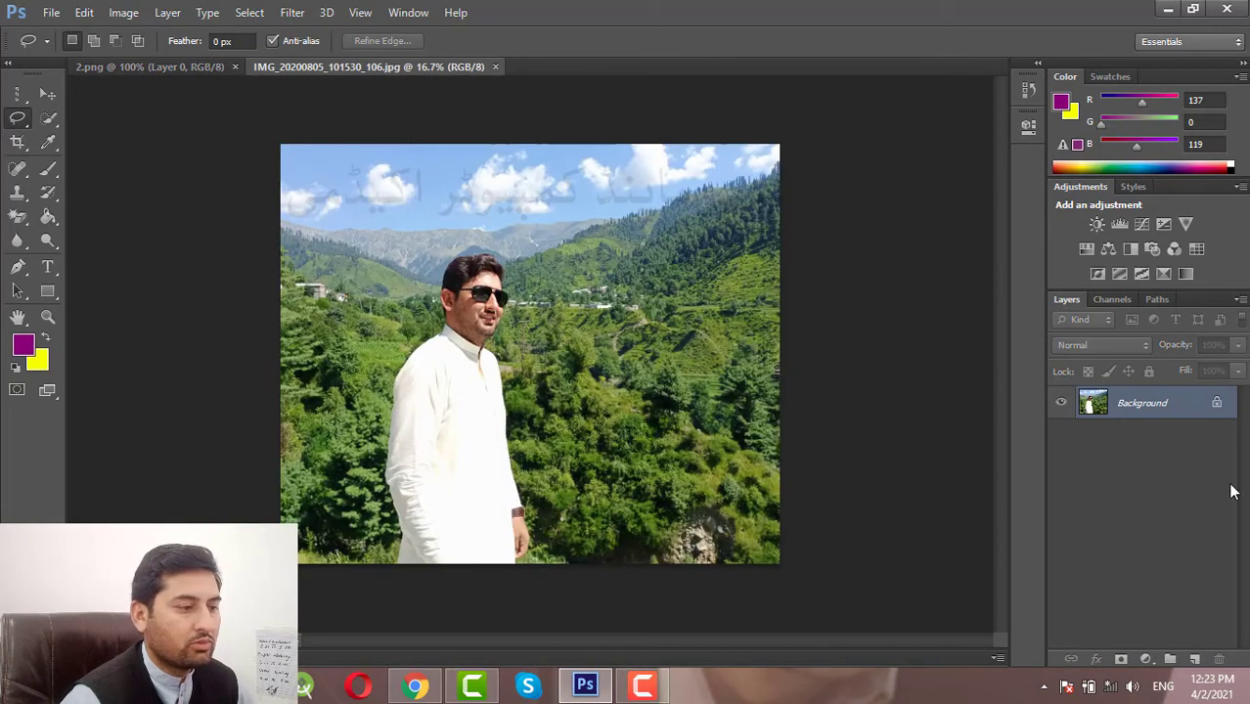
Convert the sunglasses photo's locked Background into an editable Layer 0.
{"action": "double_click", "coordinate": [1194, 401]}
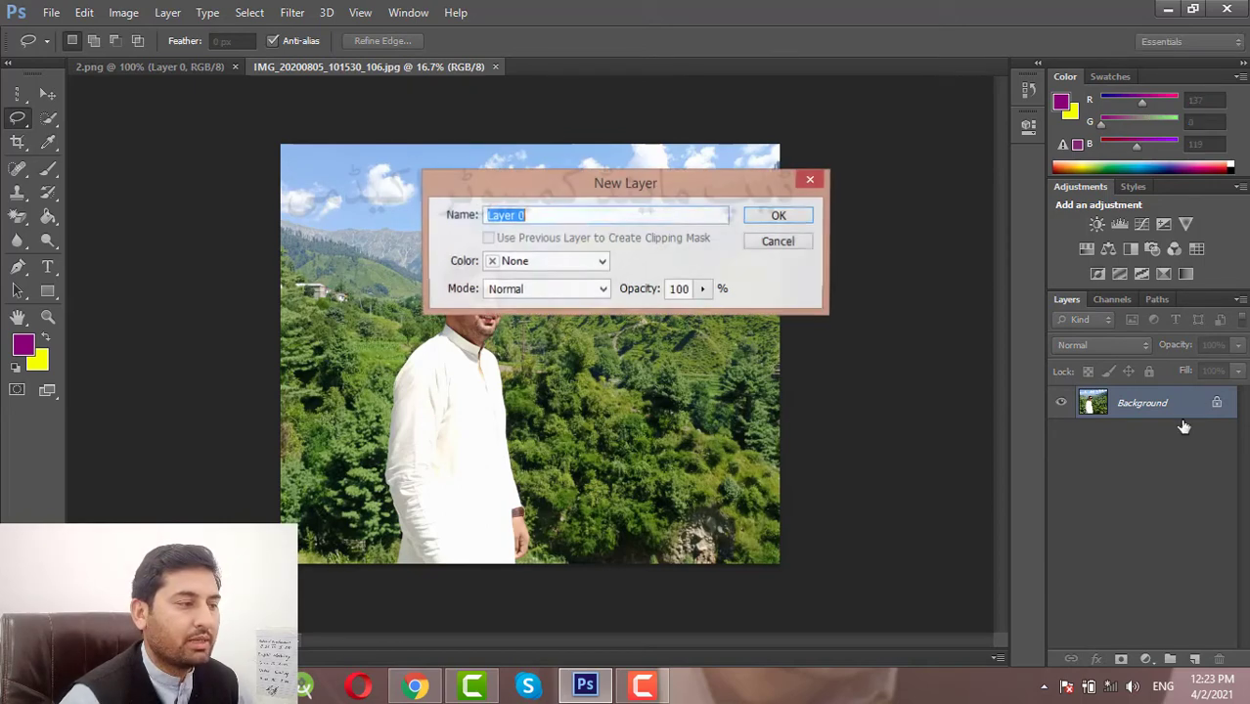
{"action": "left_click", "coordinate": [777, 217]}
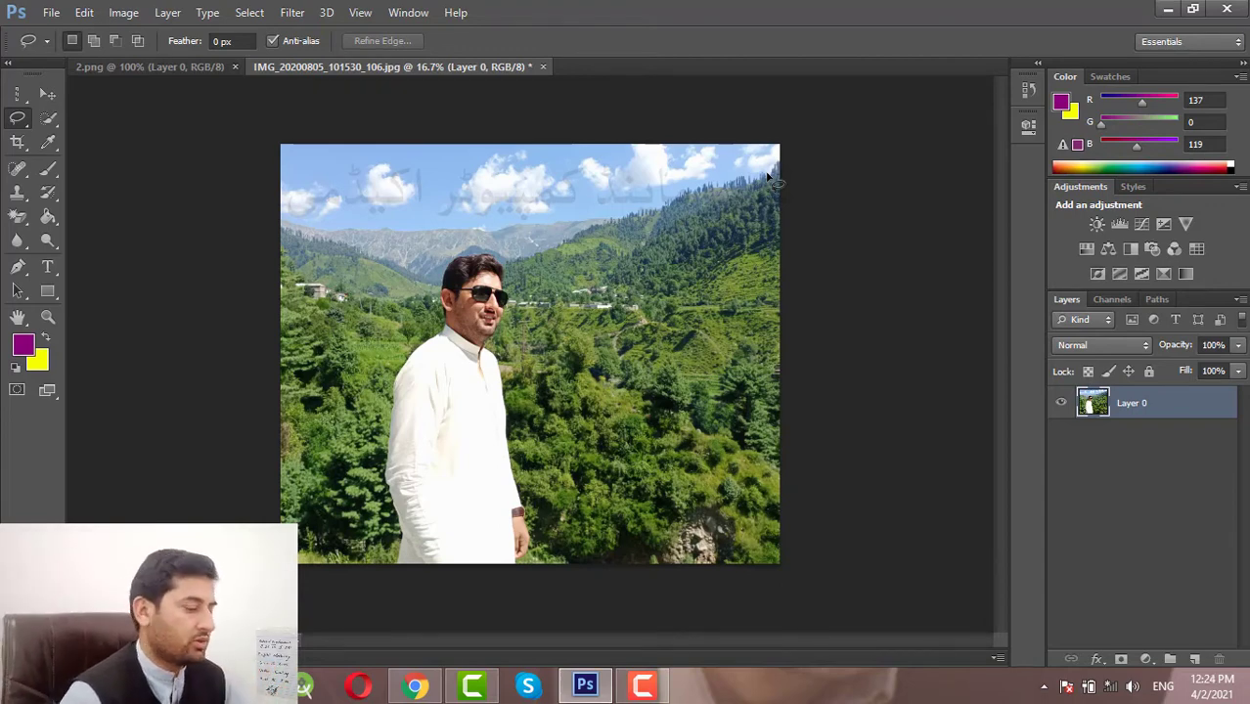
Adjust the zoom on the forest photo and choose the freehand Lasso Tool.
{"action": "key", "text": "ctrl+plus"}
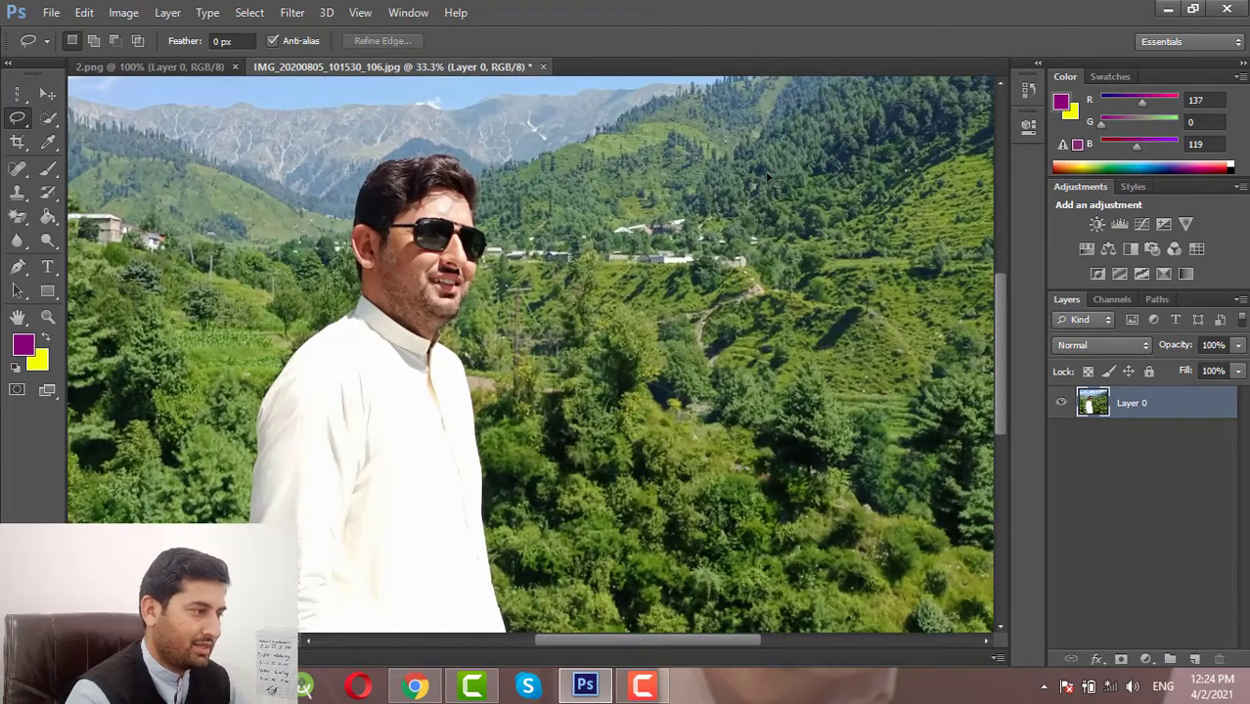
{"action": "scroll", "coordinate": [801, 252], "scroll_direction": "down", "scroll_amount": 2}
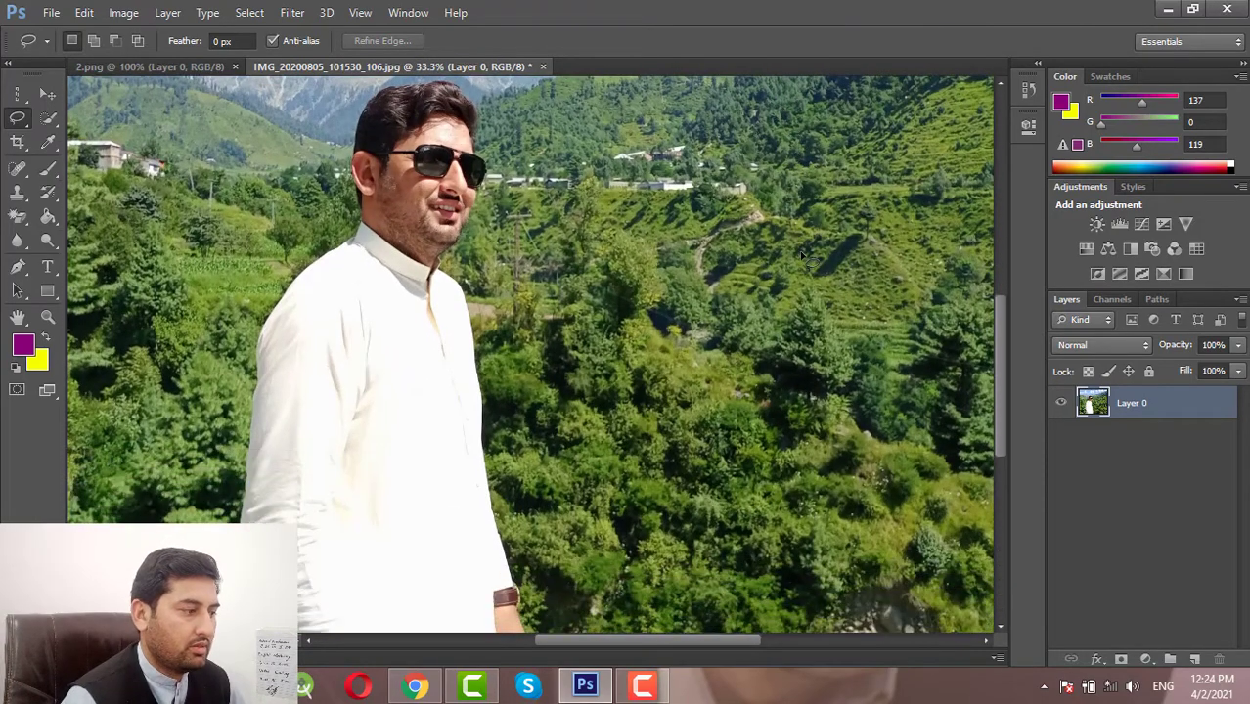
{"action": "key", "text": "ctrl+minus"}
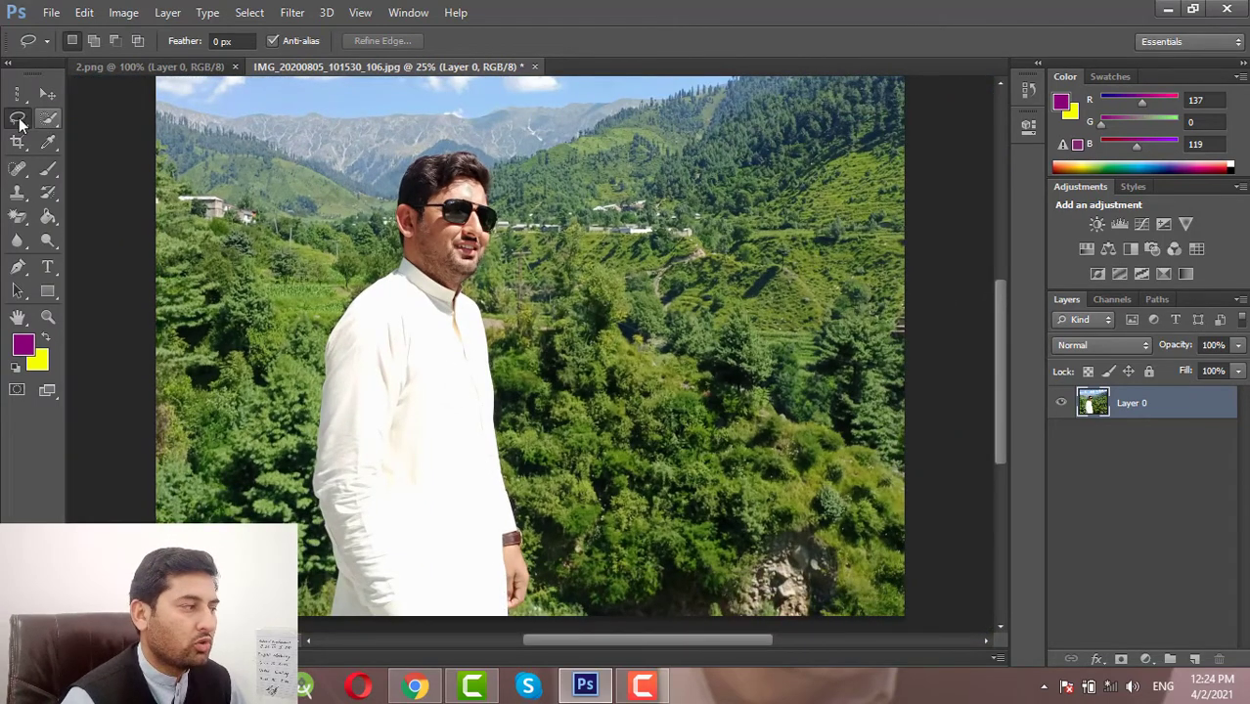
{"action": "right_click", "coordinate": [18, 125]}
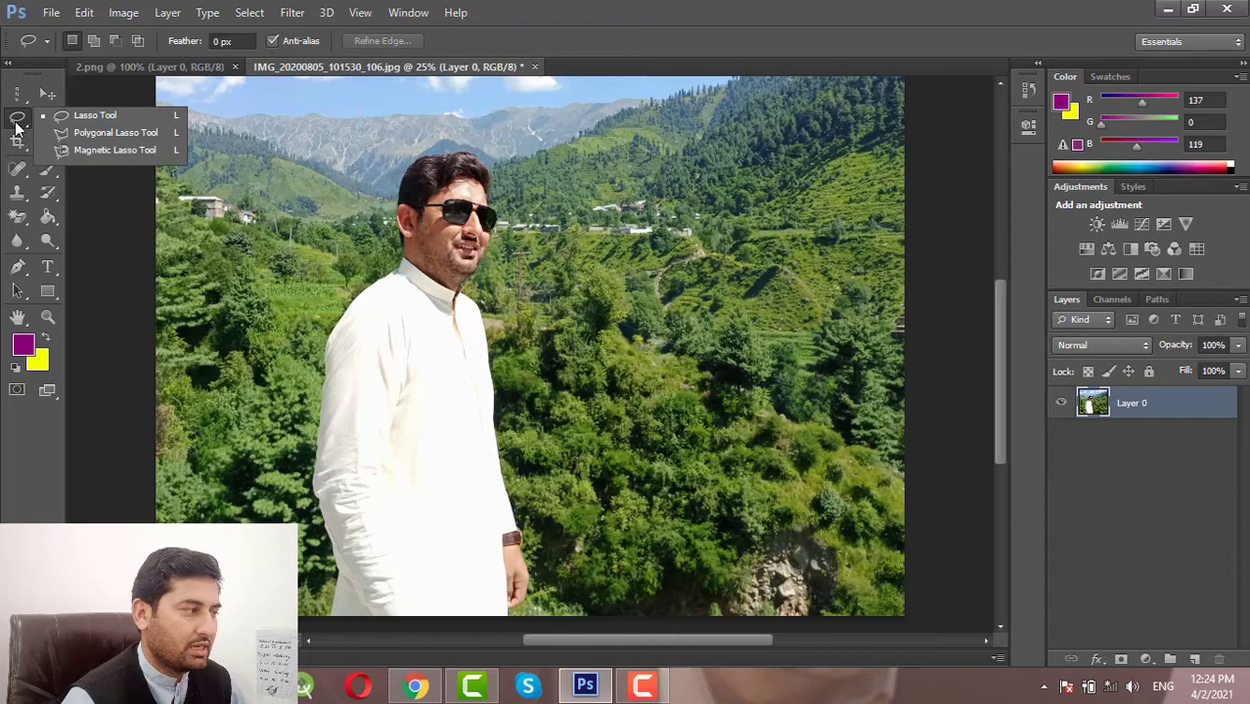
{"action": "left_click", "coordinate": [82, 119]}
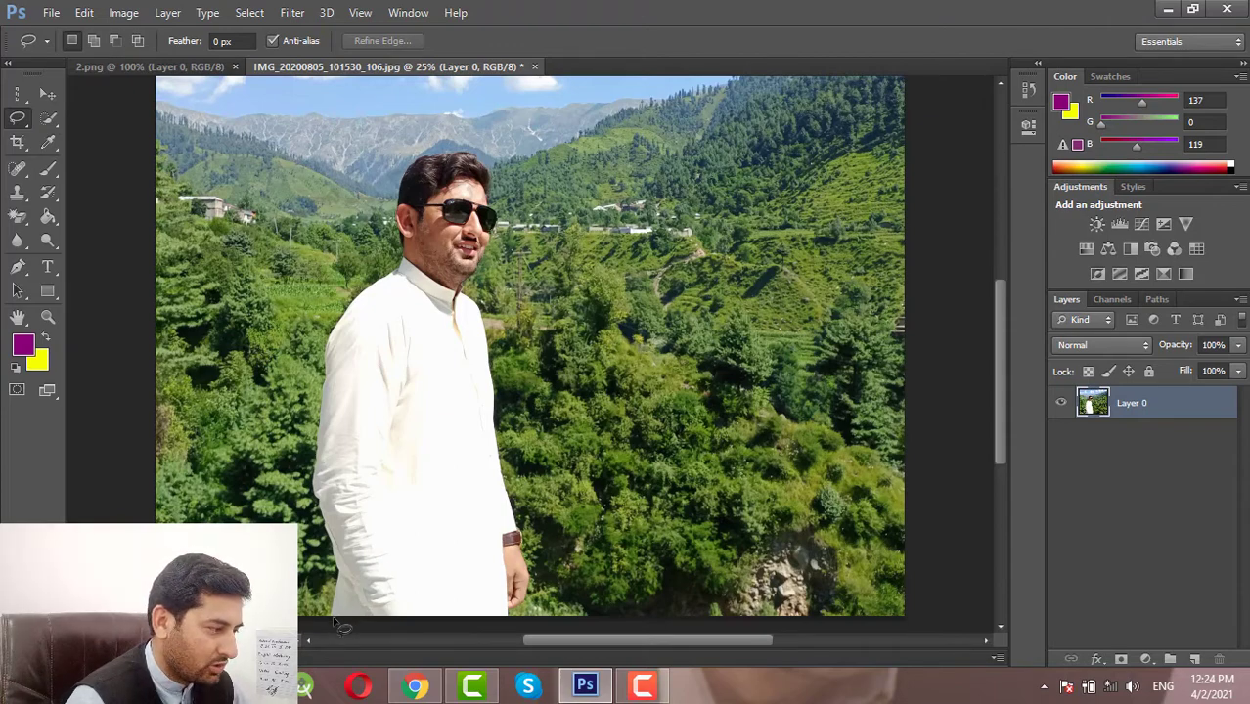
Zoom in, practise a lasso outline around the man's robe, then deselect it.
{"action": "key", "text": "ctrl+plus"}
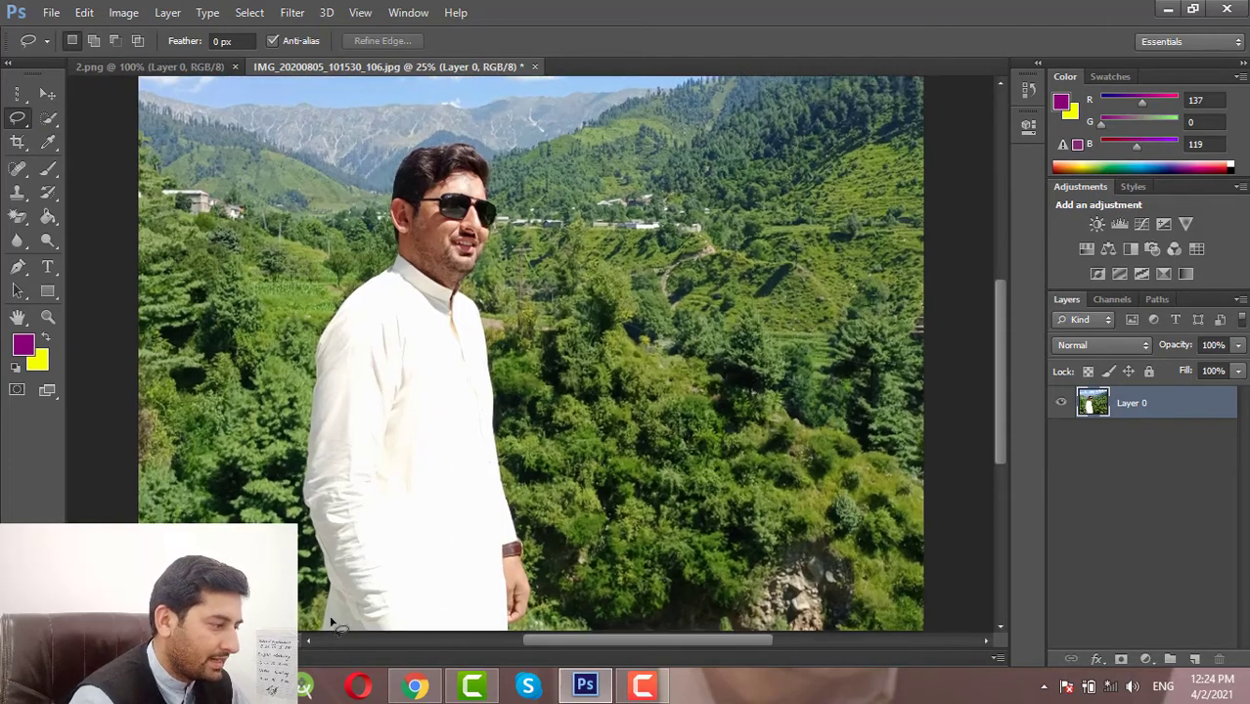
{"action": "key", "text": "ctrl+plus"}
{"action": "scroll", "coordinate": [327, 587], "scroll_direction": "down", "scroll_amount": 1}
{"action": "scroll", "coordinate": [326, 587], "scroll_direction": "down", "scroll_amount": 2}
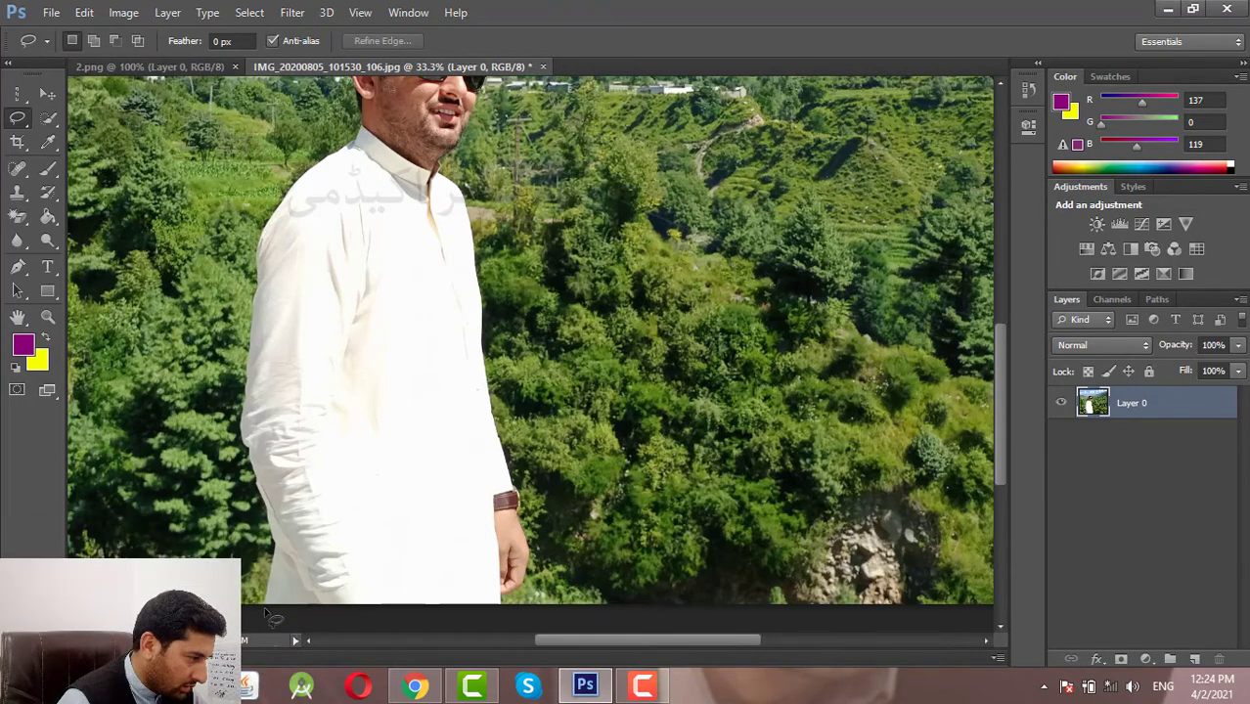
{"action": "mouse_move", "coordinate": [266, 609]}
{"action": "left_mouse_down"}
{"action": "mouse_move", "coordinate": [275, 534]}
{"action": "mouse_move", "coordinate": [245, 430]}
{"action": "mouse_move", "coordinate": [263, 256]}
{"action": "mouse_move", "coordinate": [350, 144]}
{"action": "left_mouse_up"}
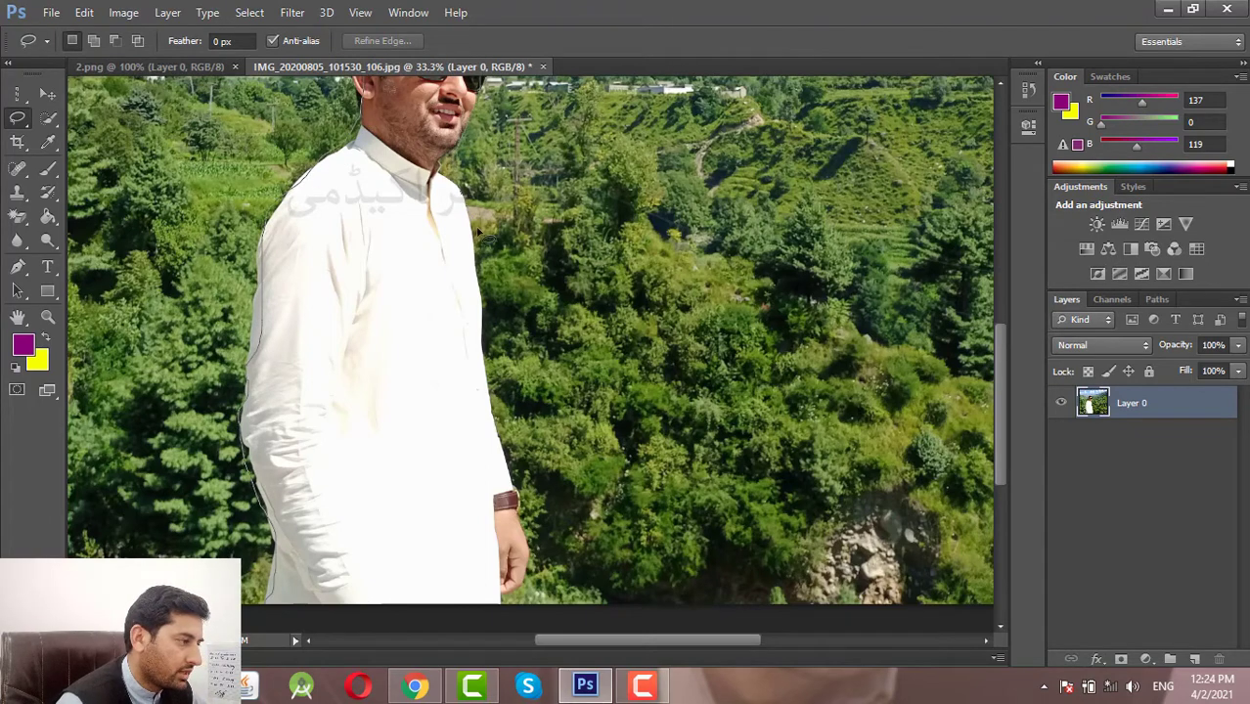
{"action": "mouse_move", "coordinate": [479, 232]}
{"action": "left_mouse_down"}
{"action": "mouse_move", "coordinate": [577, 567]}
{"action": "mouse_move", "coordinate": [509, 613]}
{"action": "mouse_move", "coordinate": [267, 604]}
{"action": "left_mouse_up"}
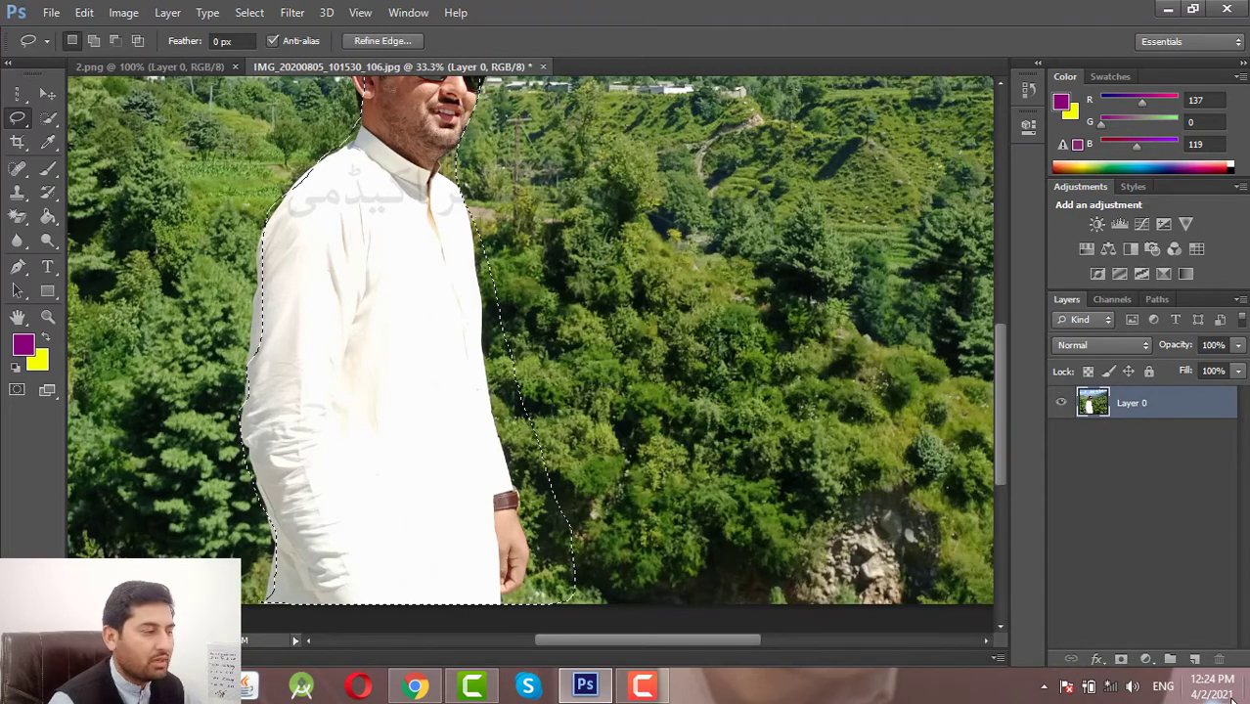
{"action": "key", "text": "ctrl+d"}
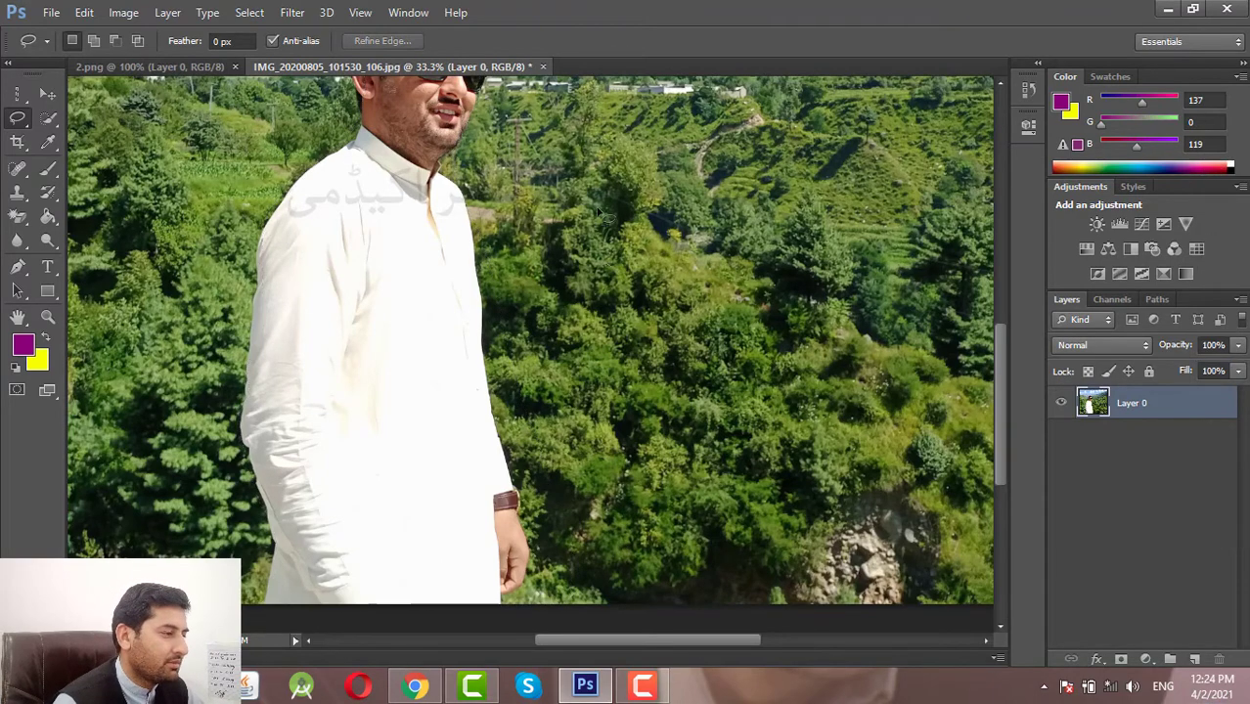
Practise lasso outlines around nearby trees and the man's head and neck, deselecting each.
{"action": "mouse_move", "coordinate": [600, 208]}
{"action": "left_mouse_down"}
{"action": "mouse_move", "coordinate": [832, 284]}
{"action": "mouse_move", "coordinate": [616, 293]}
{"action": "mouse_move", "coordinate": [600, 196]}
{"action": "left_mouse_up"}
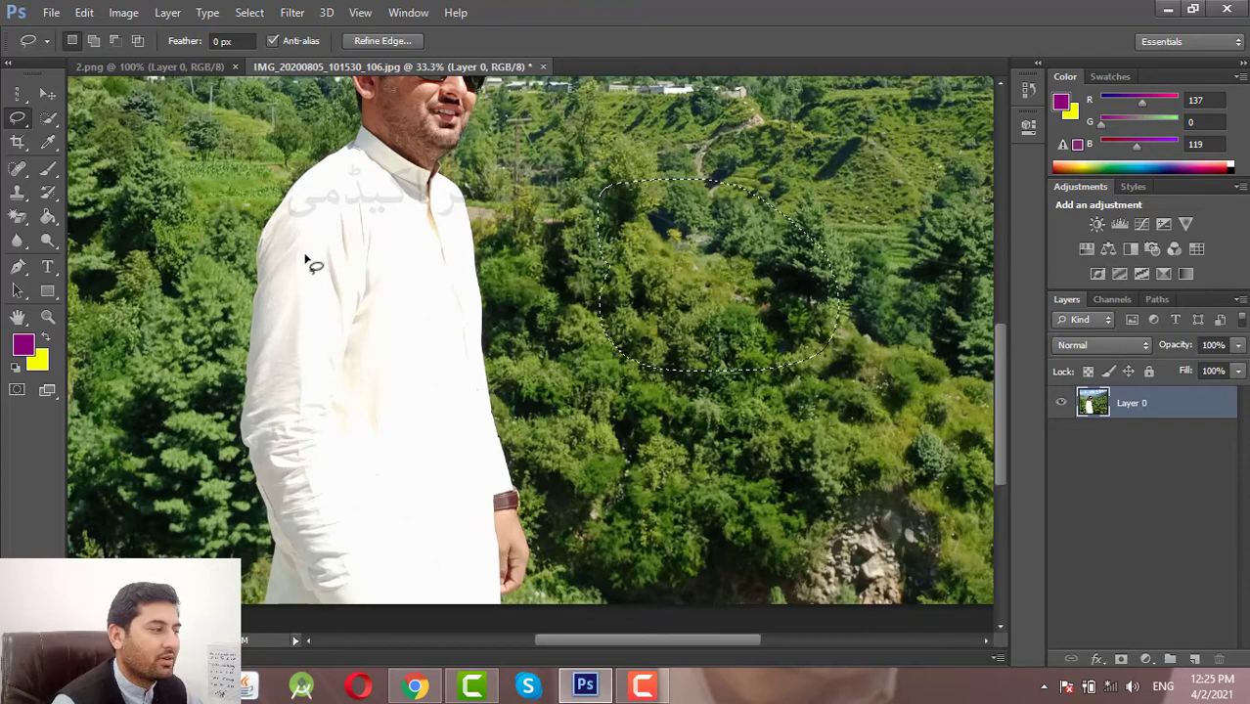
{"action": "scroll", "coordinate": [314, 245], "scroll_direction": "up", "scroll_amount": 3}
{"action": "scroll", "coordinate": [335, 247], "scroll_direction": "up", "scroll_amount": 3}
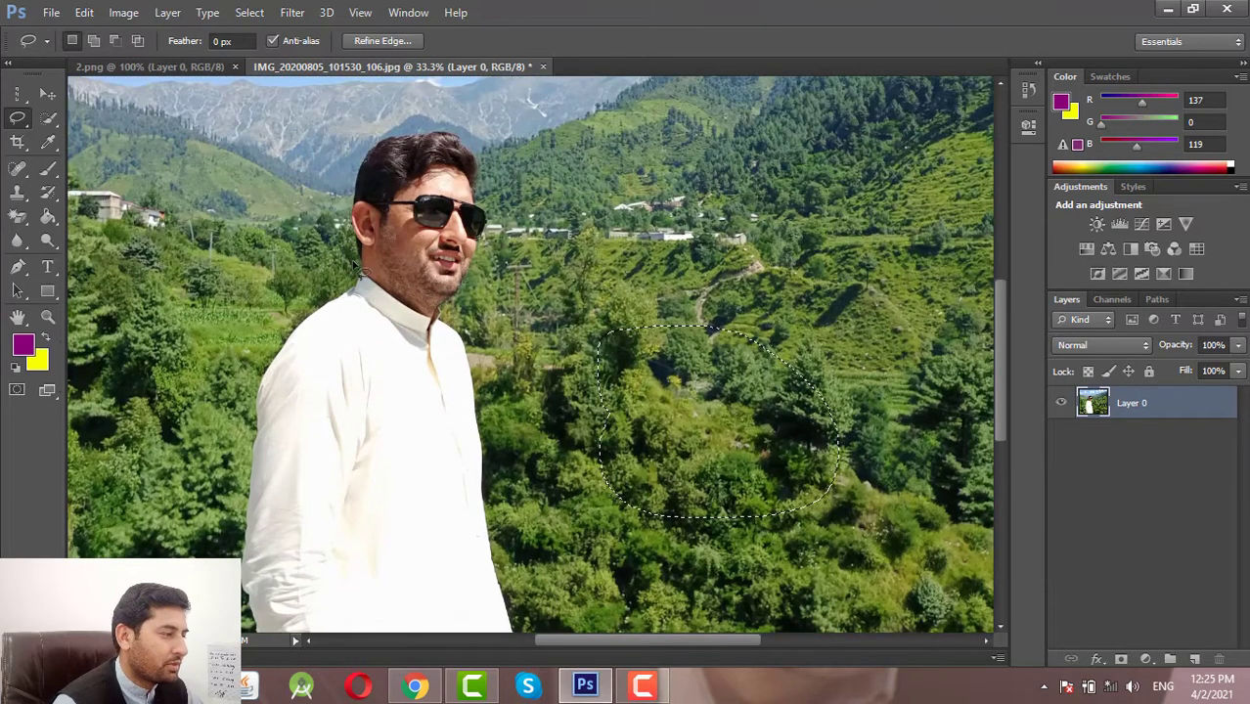
{"action": "key", "text": "ctrl+d"}
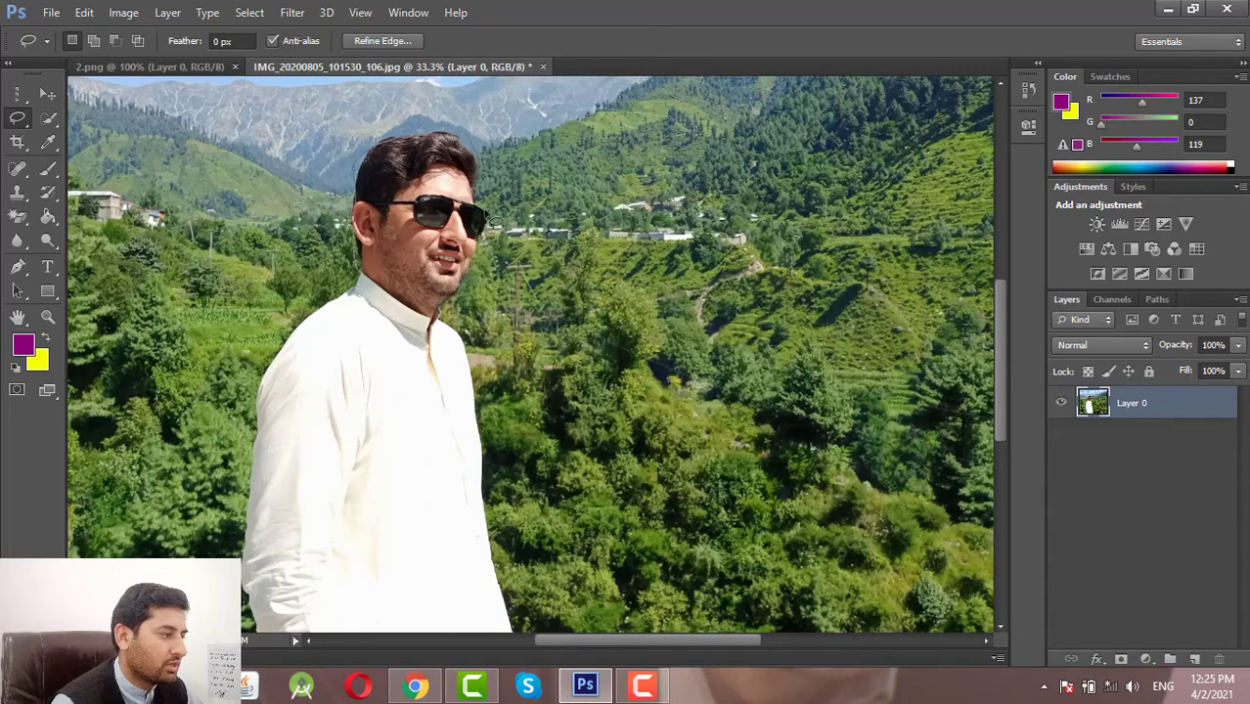
{"action": "mouse_move", "coordinate": [451, 317]}
{"action": "left_mouse_down"}
{"action": "mouse_move", "coordinate": [415, 325]}
{"action": "mouse_move", "coordinate": [349, 277]}
{"action": "left_mouse_up"}
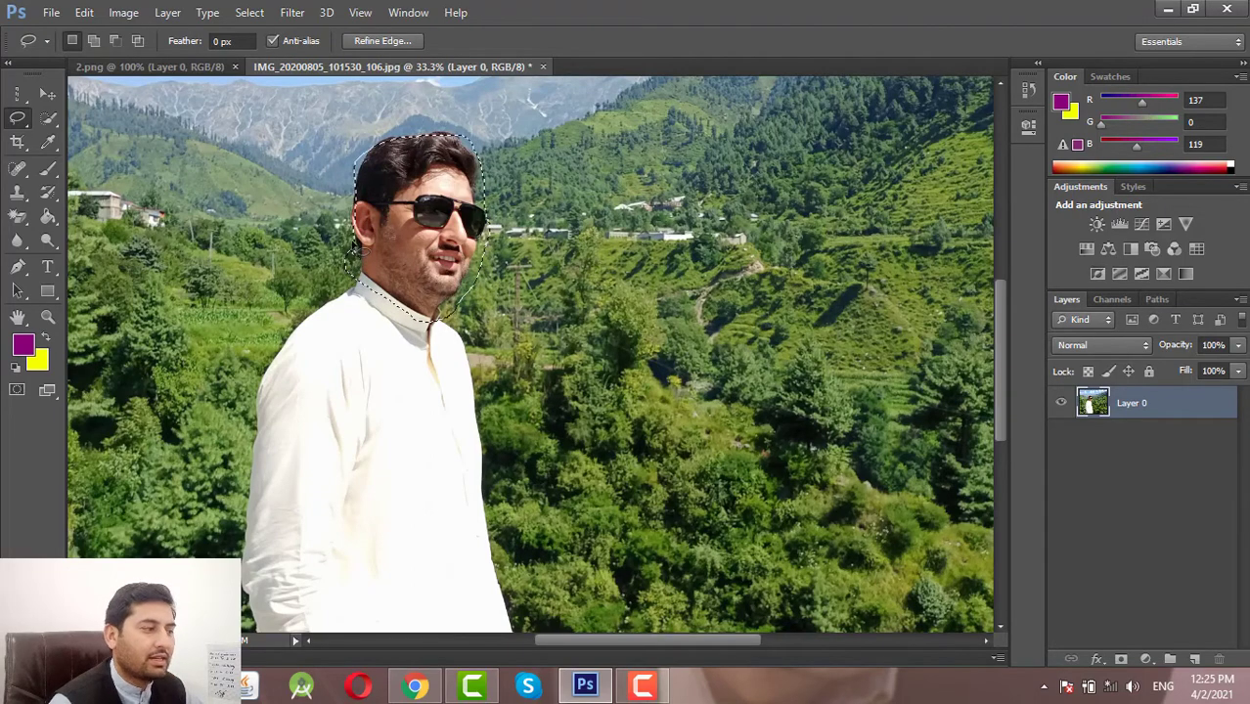
{"action": "left_click_drag", "start_coordinate": [354, 254], "coordinate": [356, 250]}
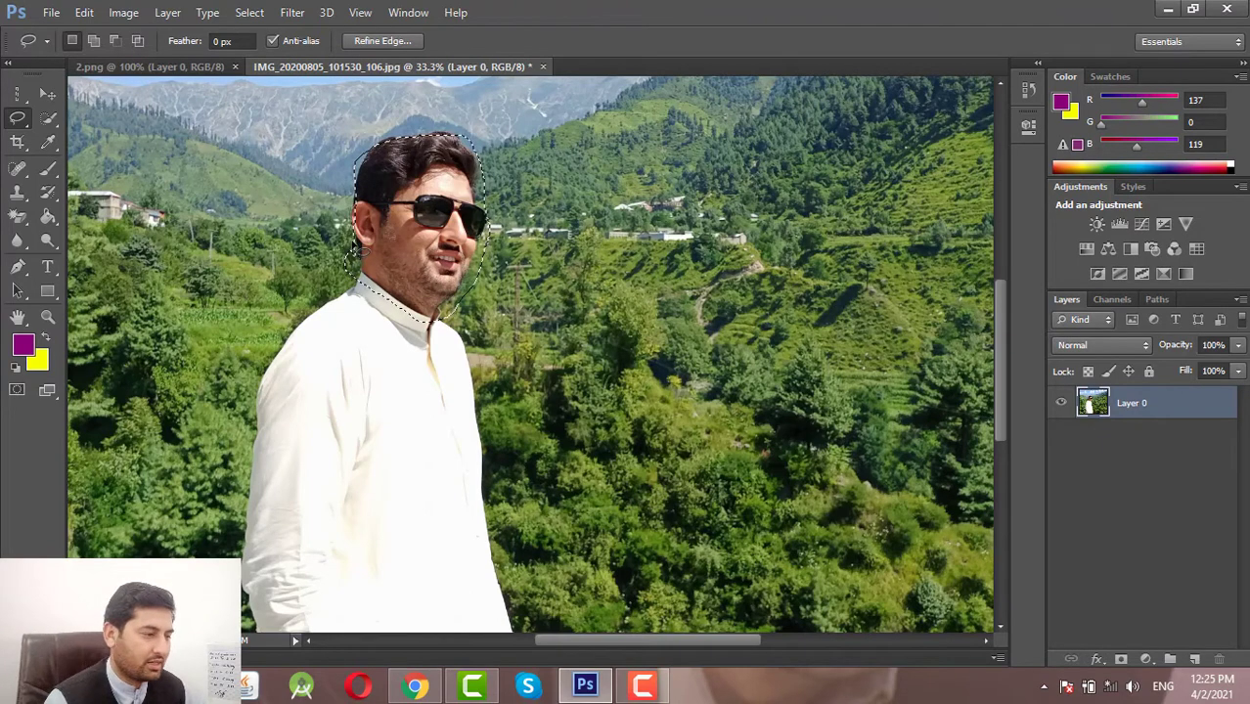
{"action": "key", "text": "ctrl+d"}
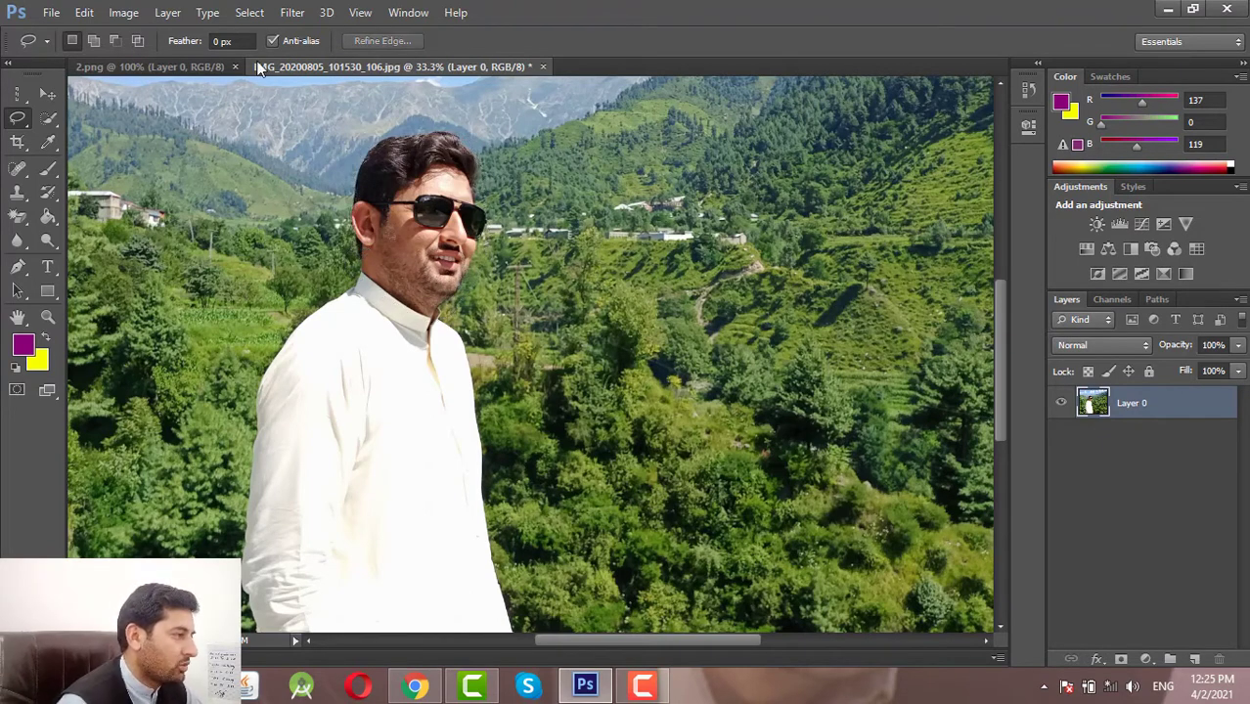
View 2.png at 200% and lasso a closed outline around the tall central tree.
{"action": "left_click", "coordinate": [191, 66]}
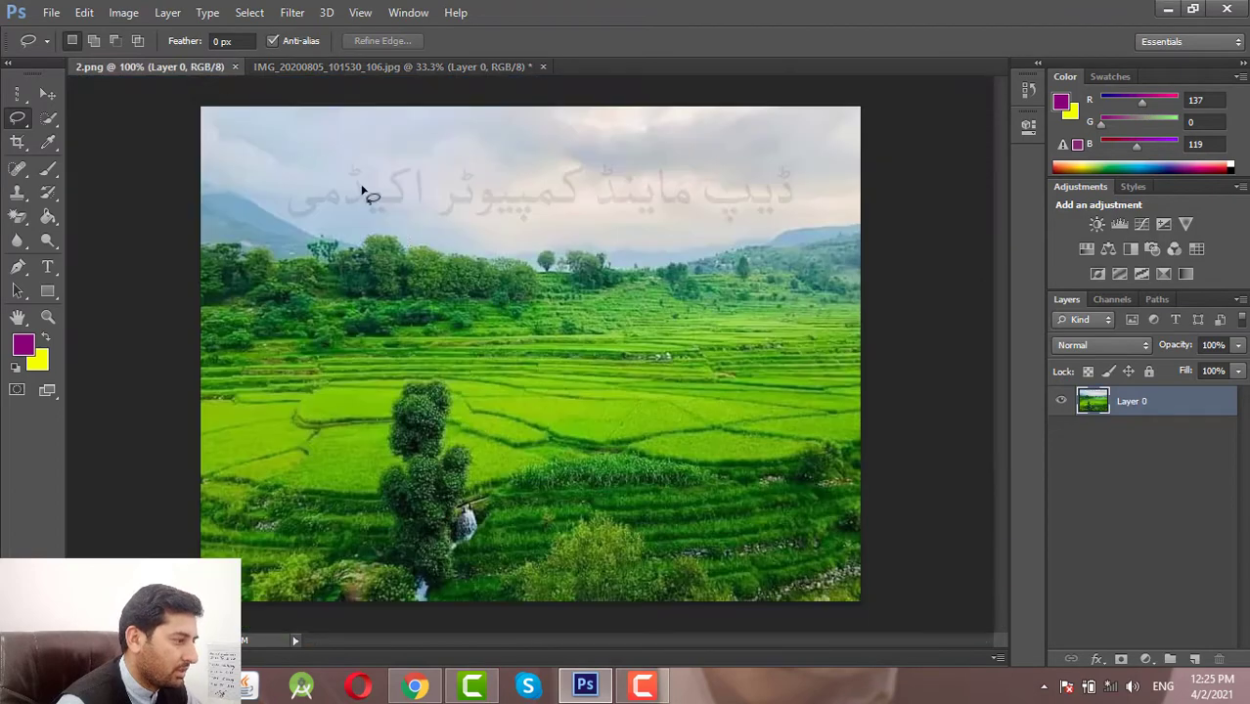
{"action": "key", "text": "ctrl+plus"}
{"action": "key", "text": "ctrl+plus"}
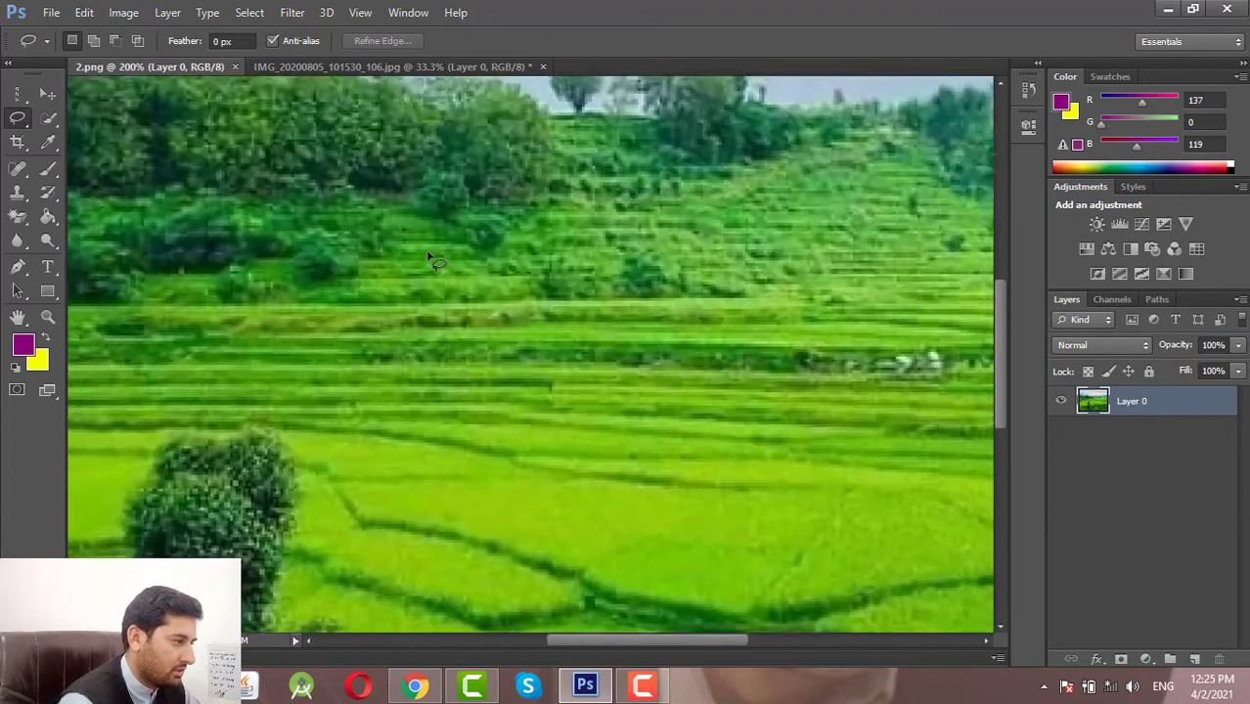
{"action": "scroll", "coordinate": [433, 298], "scroll_direction": "down", "scroll_amount": 3}
{"action": "scroll", "coordinate": [439, 339], "scroll_direction": "down", "scroll_amount": 2}
{"action": "scroll", "coordinate": [440, 338], "scroll_direction": "down", "scroll_amount": 3}
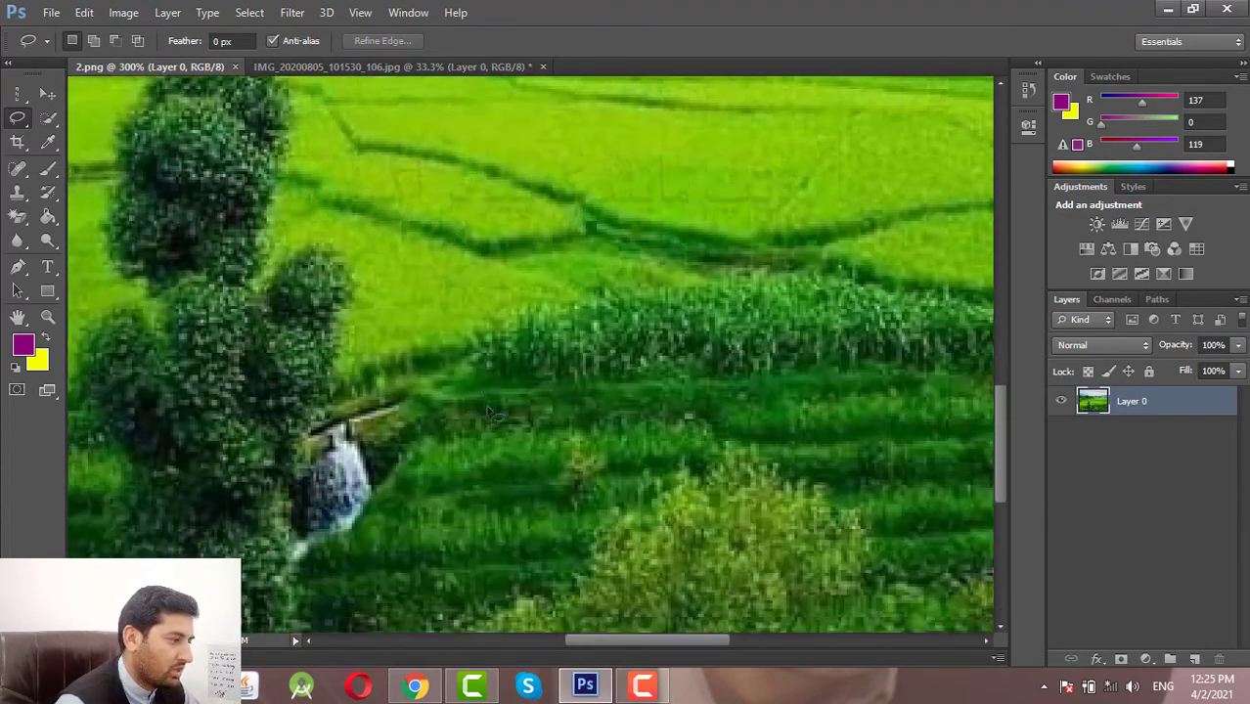
{"action": "scroll", "coordinate": [440, 339], "scroll_direction": "down", "scroll_amount": 2}
{"action": "left_click_drag", "start_coordinate": [661, 642], "coordinate": [643, 641]}
{"action": "key", "text": "ctrl+minus"}
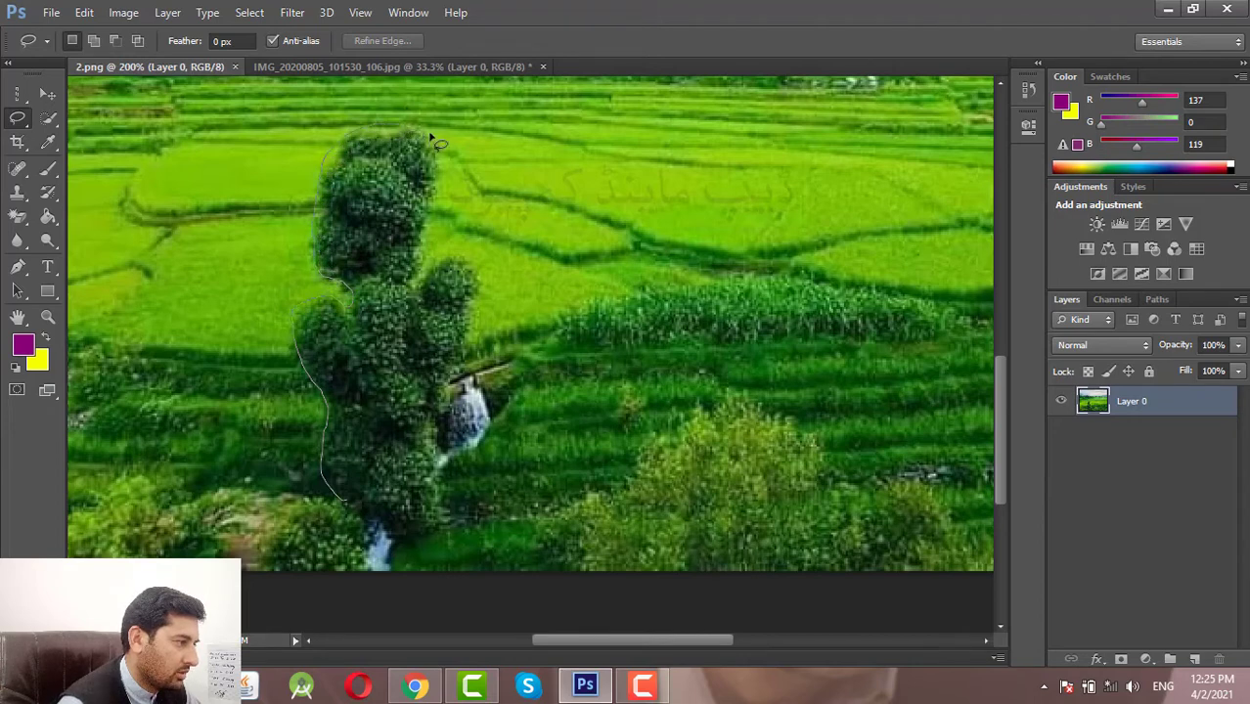
{"action": "left_click_drag", "start_coordinate": [433, 137], "coordinate": [435, 159]}
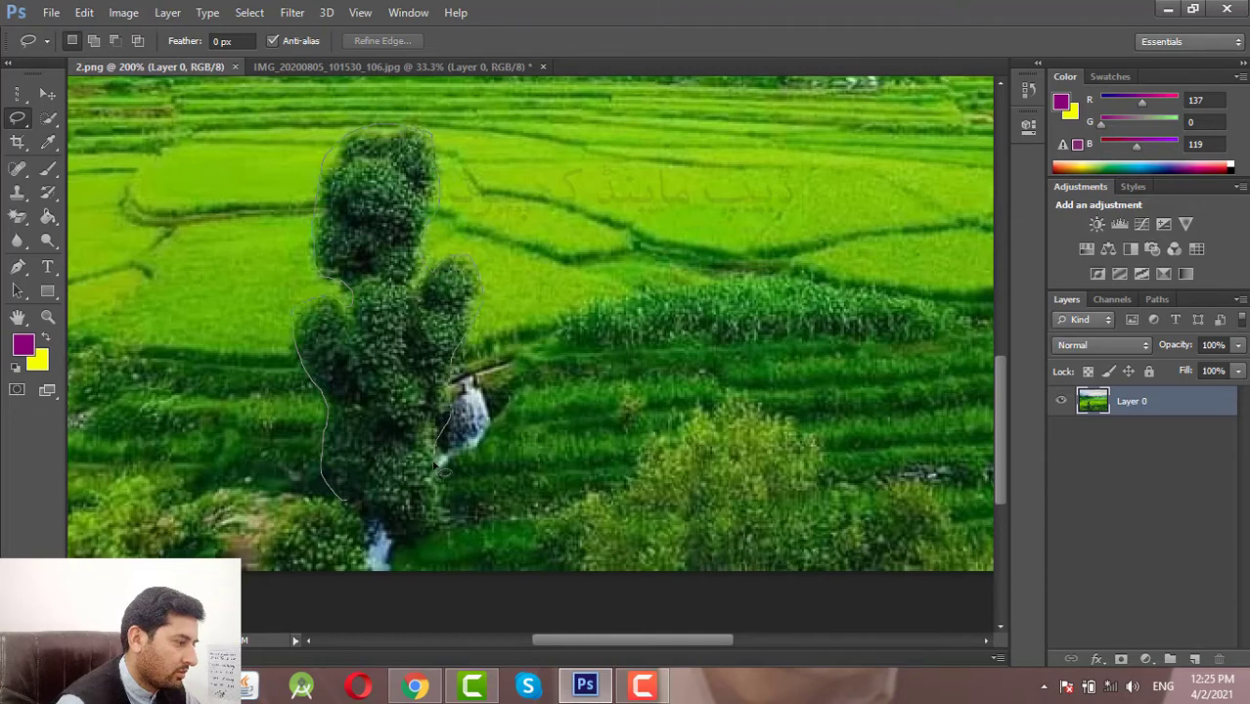
{"action": "left_click_drag", "start_coordinate": [428, 538], "coordinate": [403, 552]}
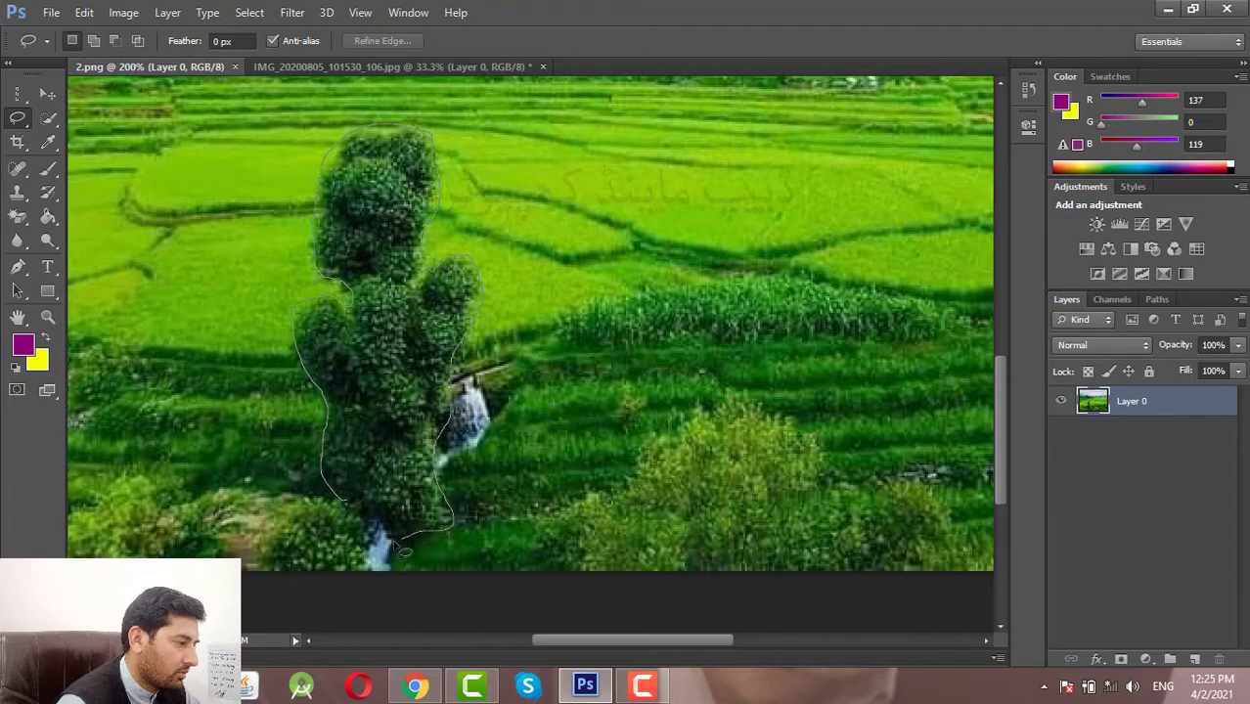
{"action": "left_click_drag", "start_coordinate": [363, 515], "coordinate": [342, 469]}
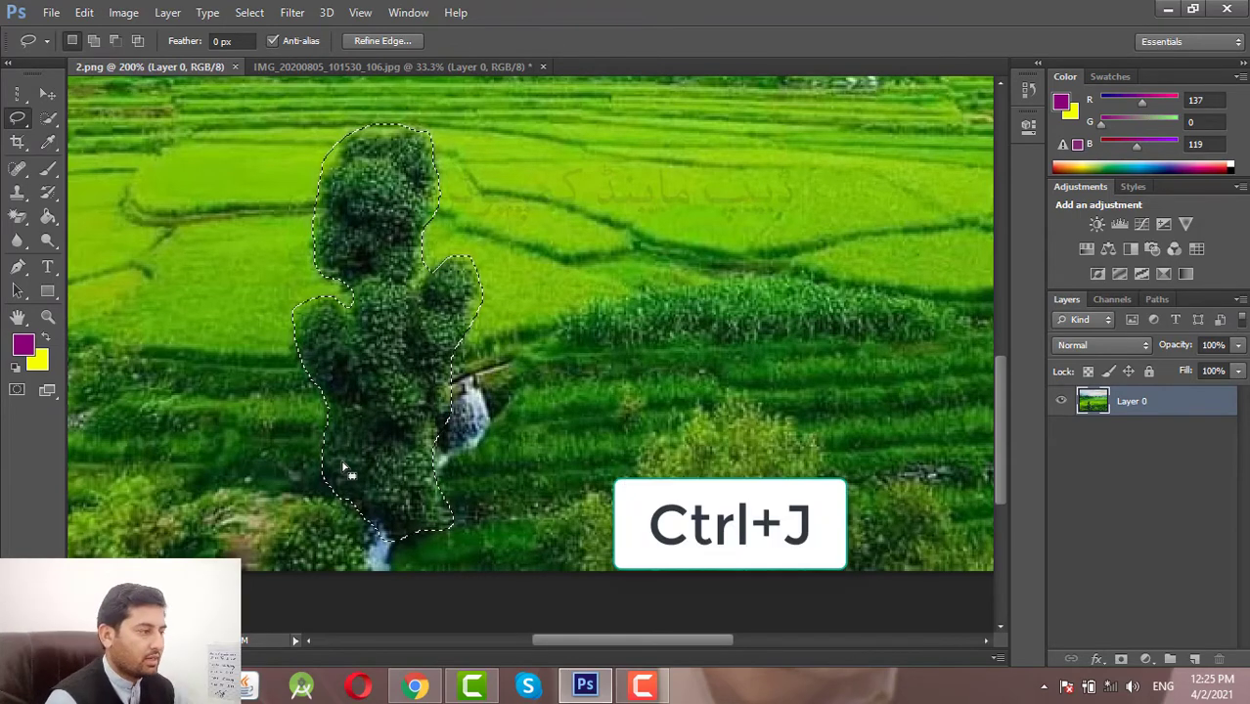
Copy the selected tree to new Layer 1 with Layer > New > Layer Via Copy.
{"action": "left_click", "coordinate": [84, 13]}
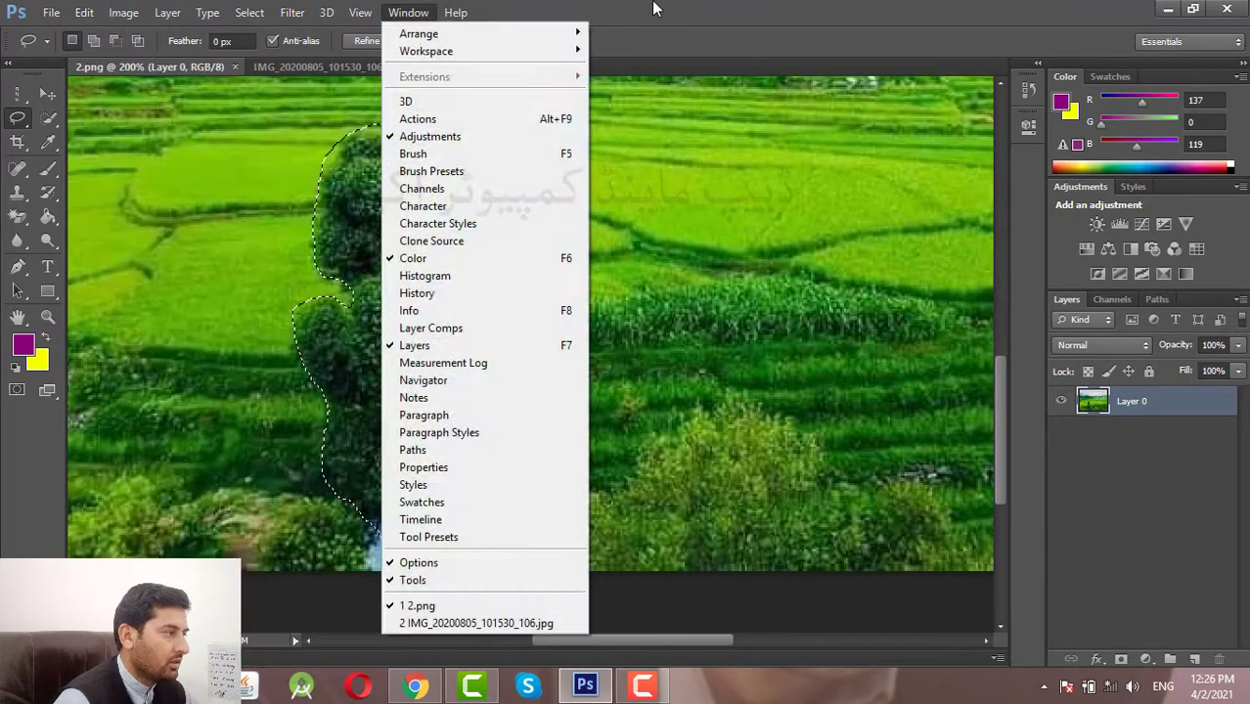
{"action": "left_click", "coordinate": [656, 9]}
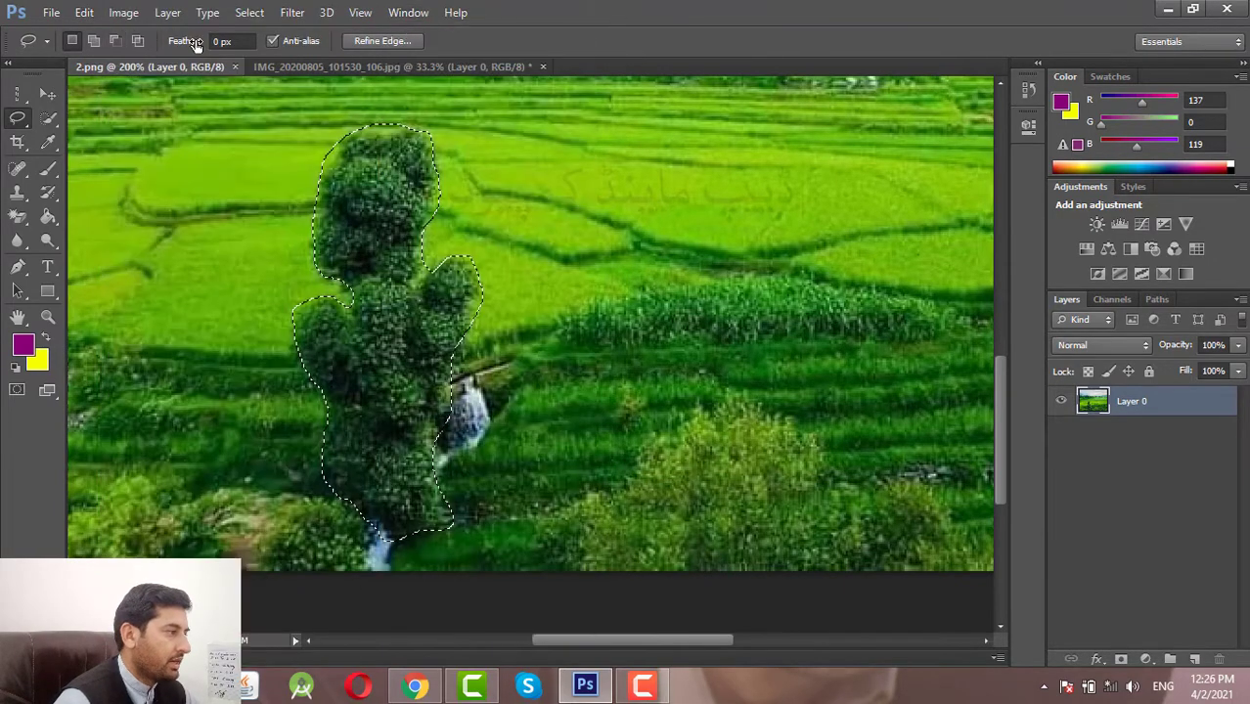
{"action": "left_click", "coordinate": [86, 13]}
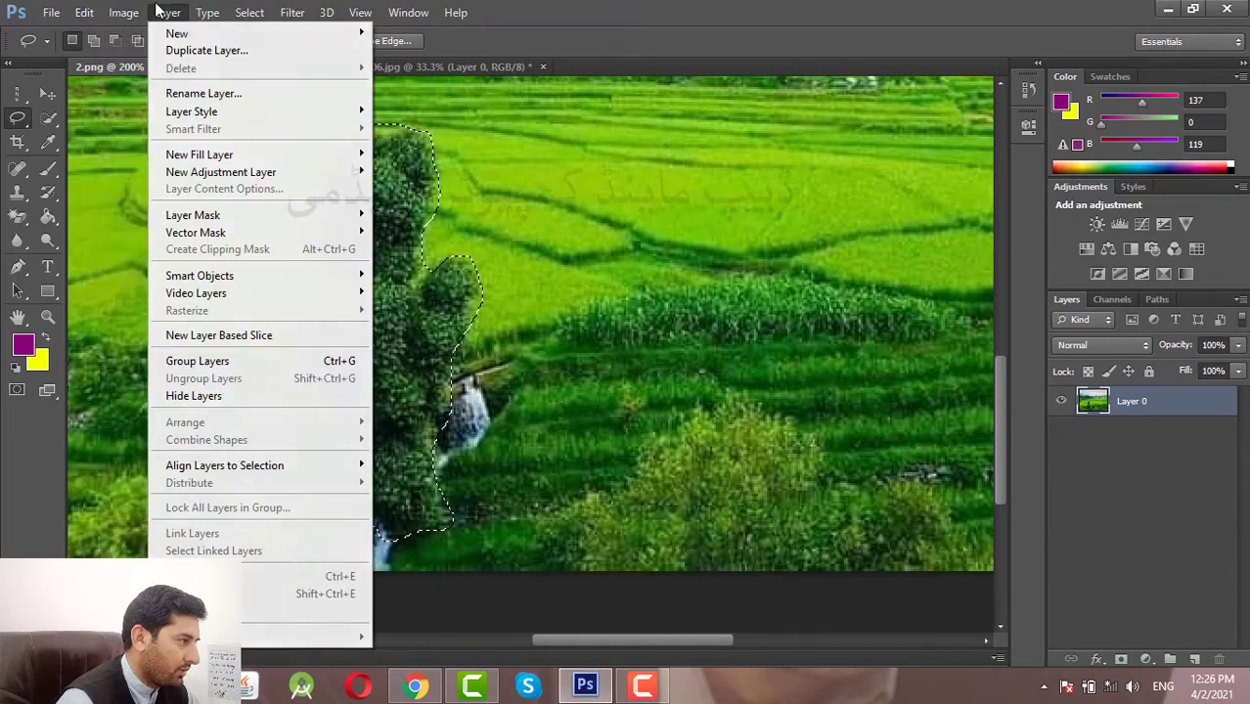
{"action": "mouse_move", "coordinate": [177, 33]}
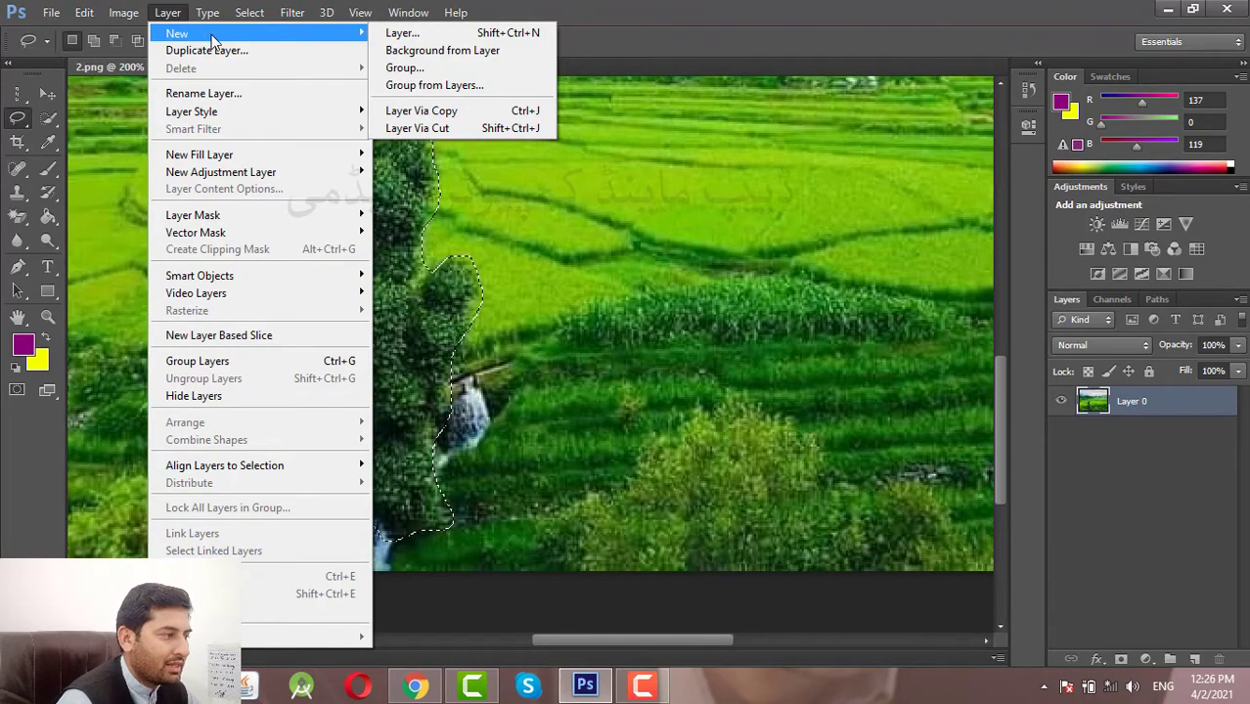
{"action": "left_click", "coordinate": [423, 111]}
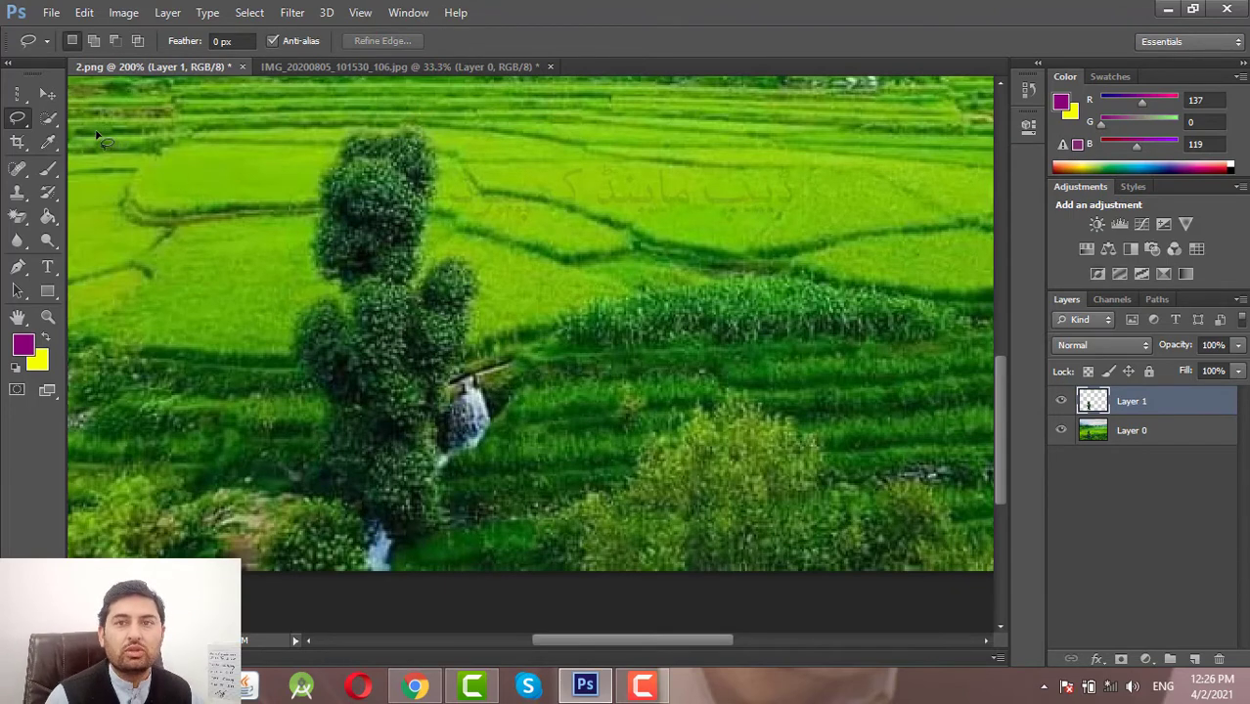
Move the Layer 1 tree copy to the right of the original tree.
{"action": "left_click", "coordinate": [47, 92]}
{"action": "left_click_drag", "start_coordinate": [371, 376], "coordinate": [564, 357]}
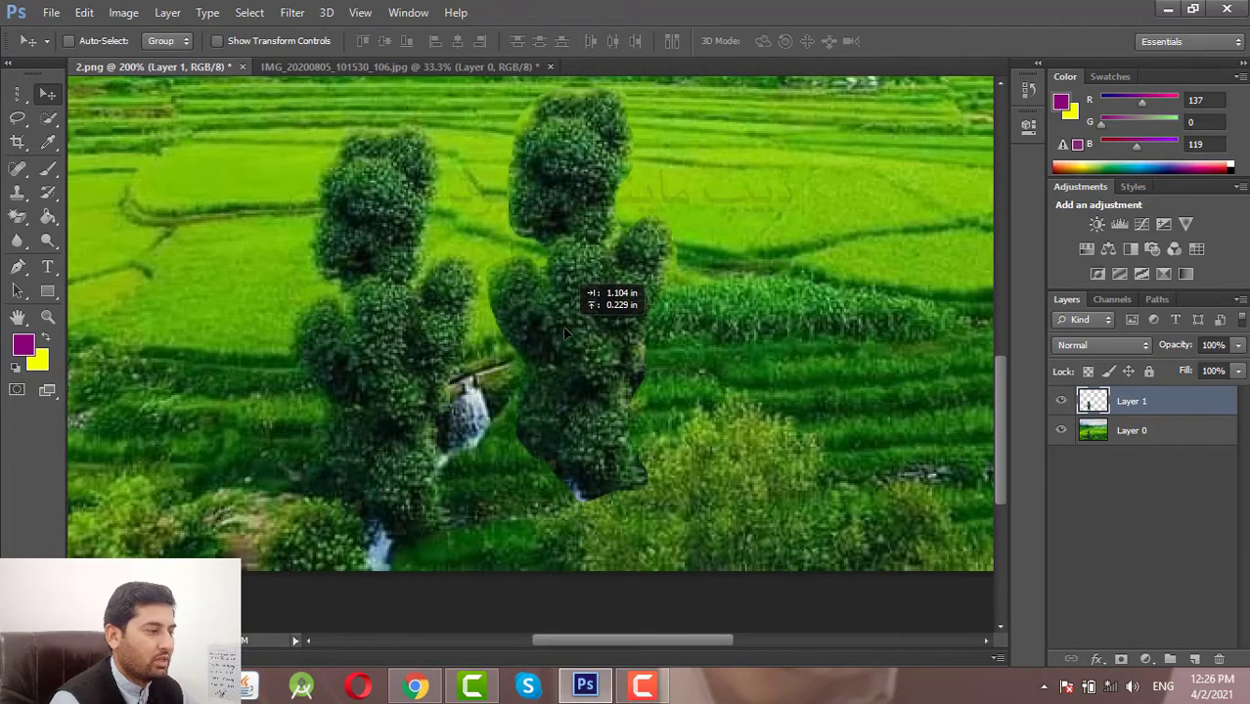
{"action": "left_click_drag", "start_coordinate": [564, 358], "coordinate": [565, 335]}
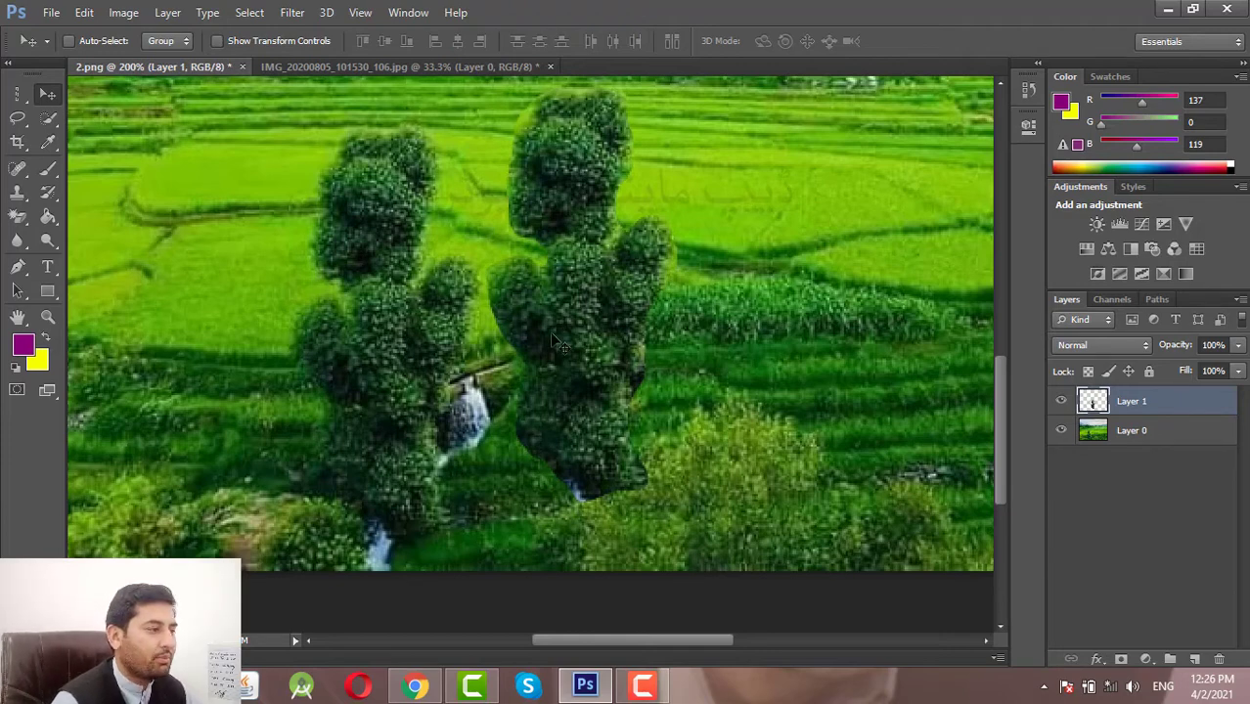
{"action": "scroll", "coordinate": [557, 342], "scroll_direction": "up", "scroll_amount": 1}
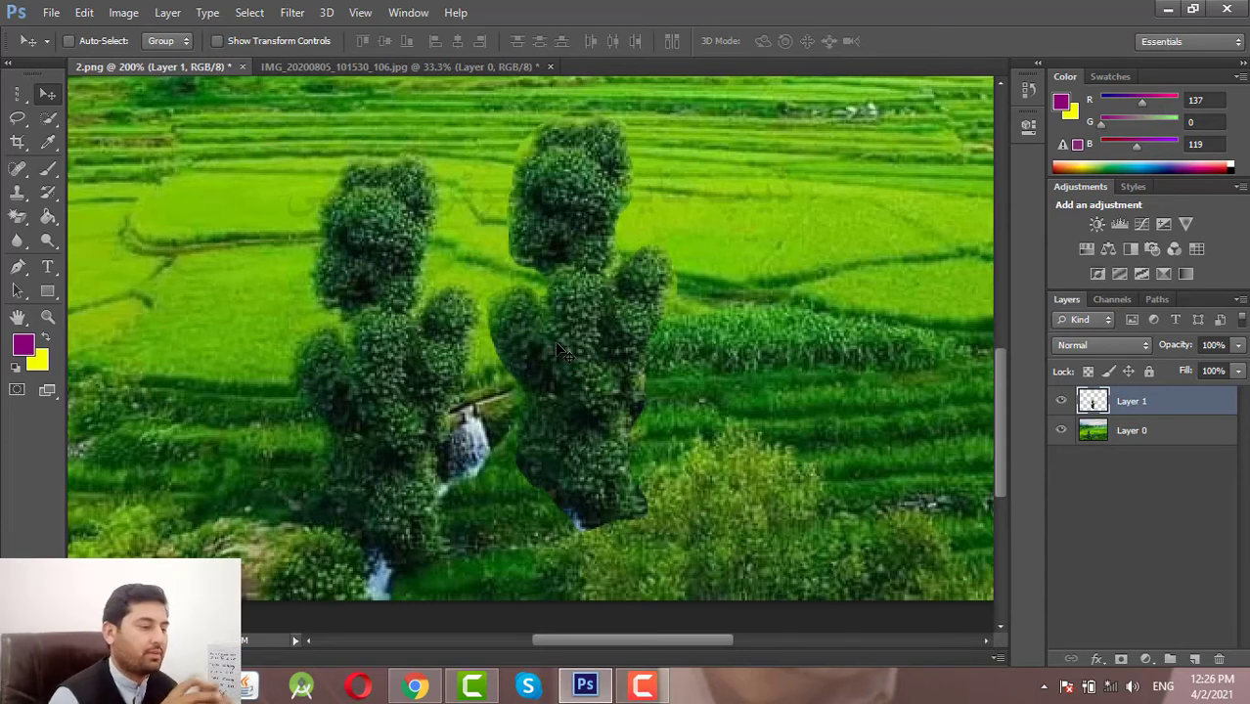
Duplicate the tree with Ctrl+J and place the copy right of the middle tree.
{"action": "key", "text": "ctrl+j"}
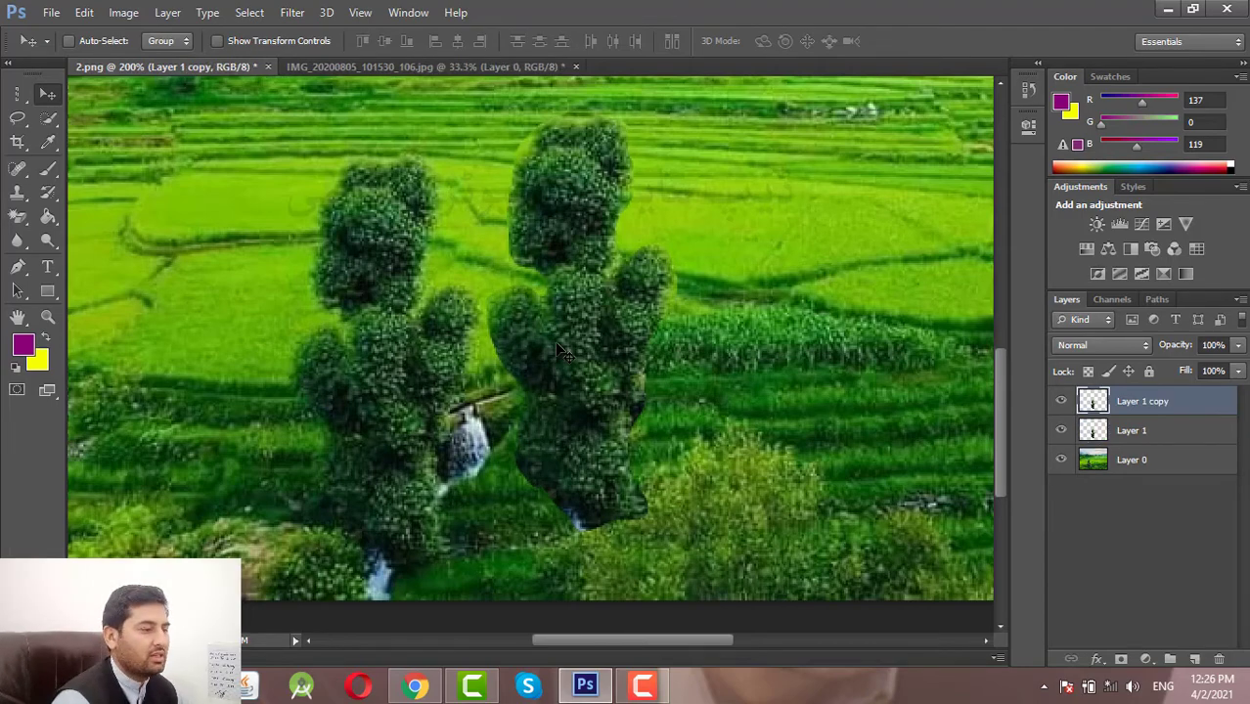
{"action": "left_click", "coordinate": [167, 12]}
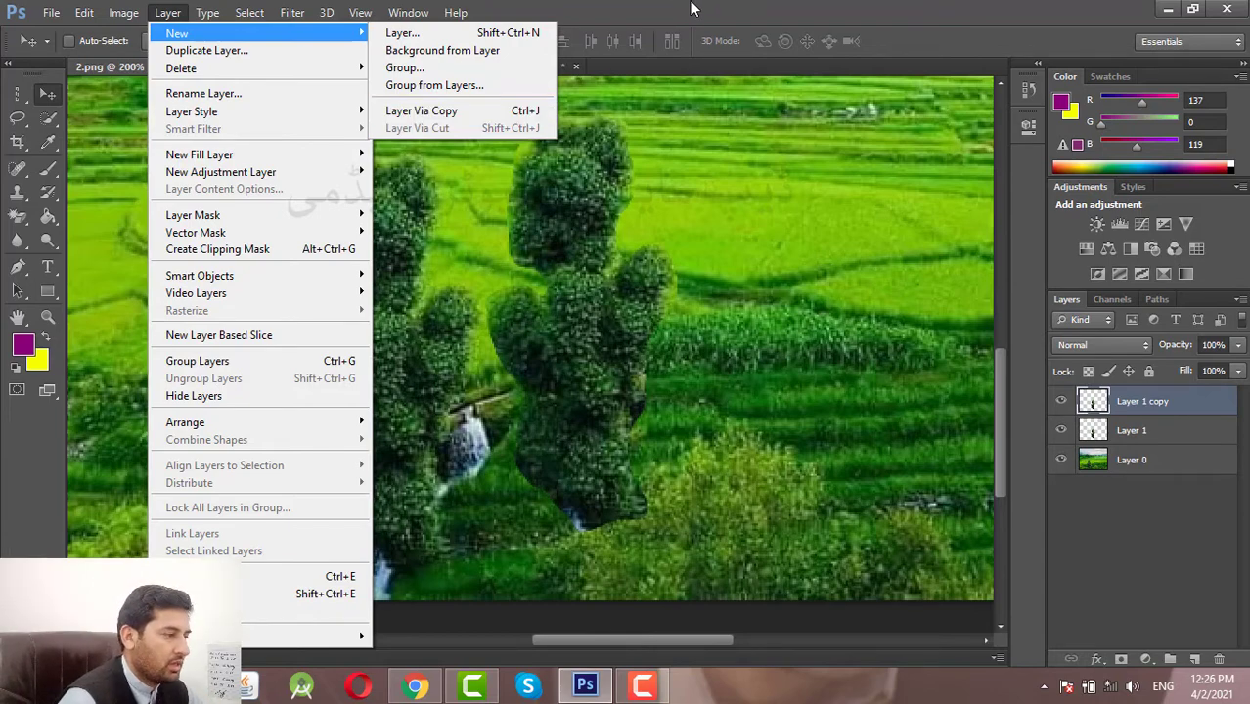
{"action": "left_click", "coordinate": [193, 202]}
{"action": "left_click_drag", "start_coordinate": [576, 263], "coordinate": [729, 267]}
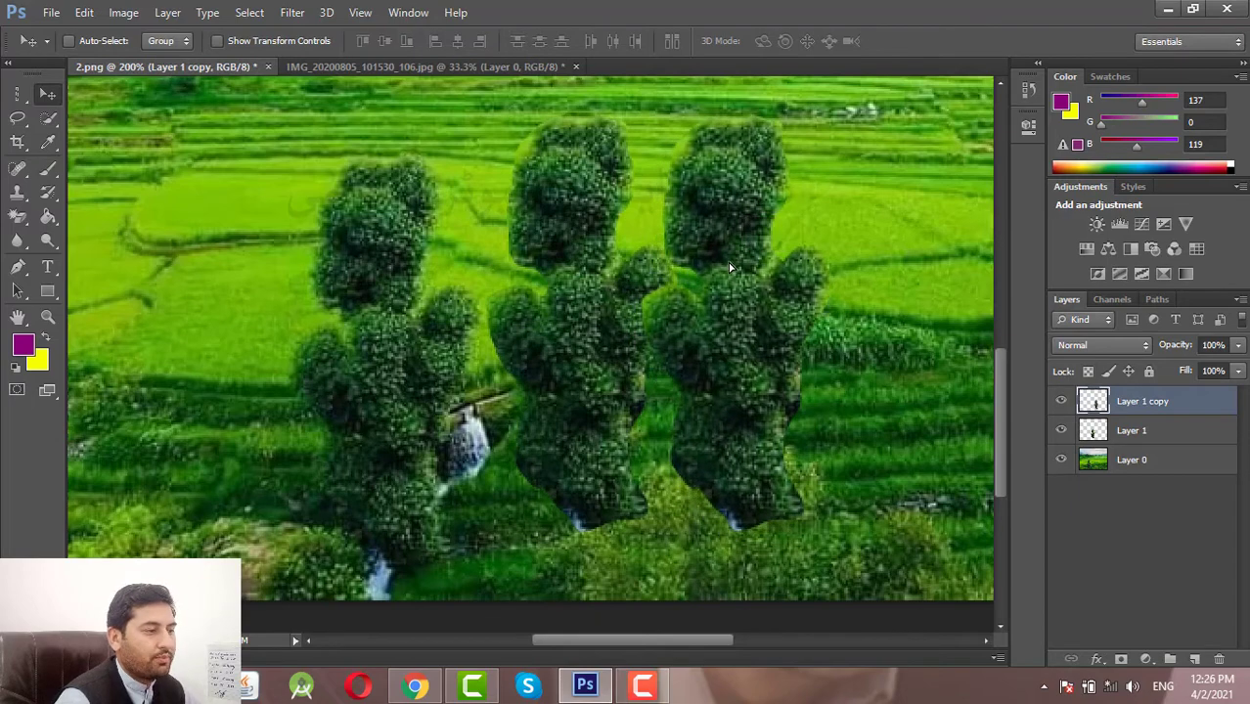
Add a fourth tree via Layer Via Copy, move it further right, and show the mountain photo.
{"action": "left_click", "coordinate": [167, 11]}
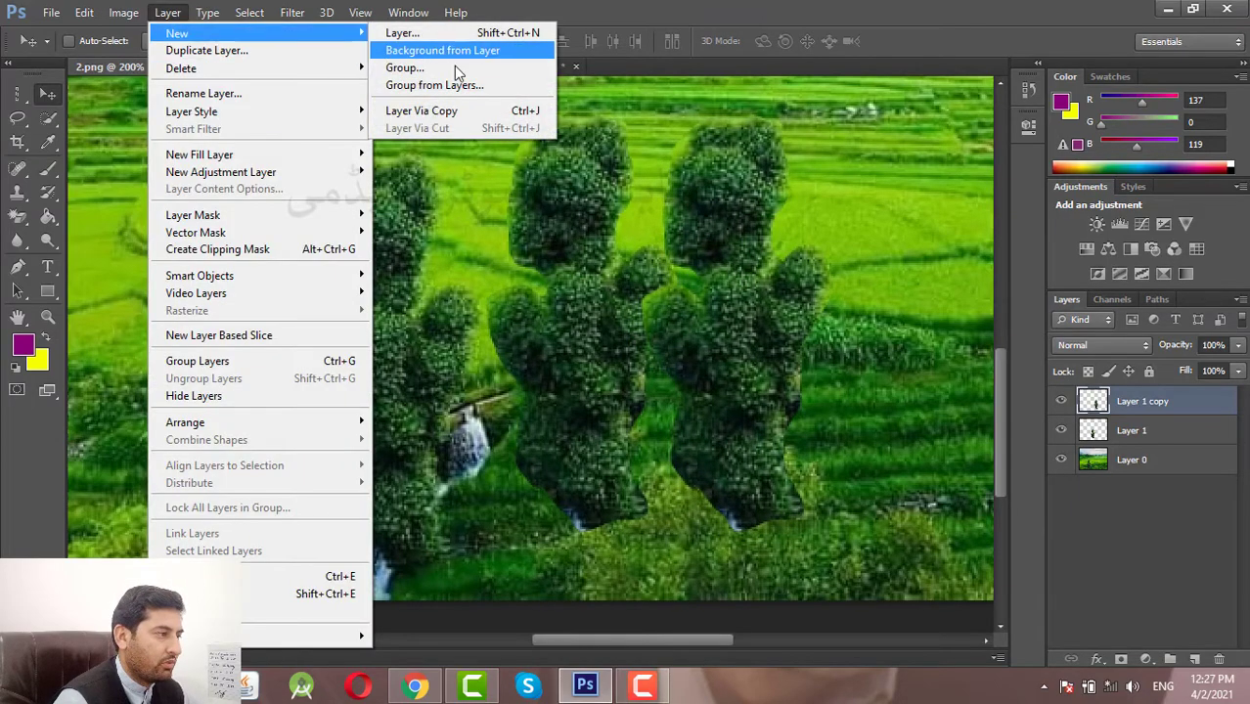
{"action": "left_click", "coordinate": [464, 109]}
{"action": "left_click_drag", "start_coordinate": [751, 252], "coordinate": [912, 258]}
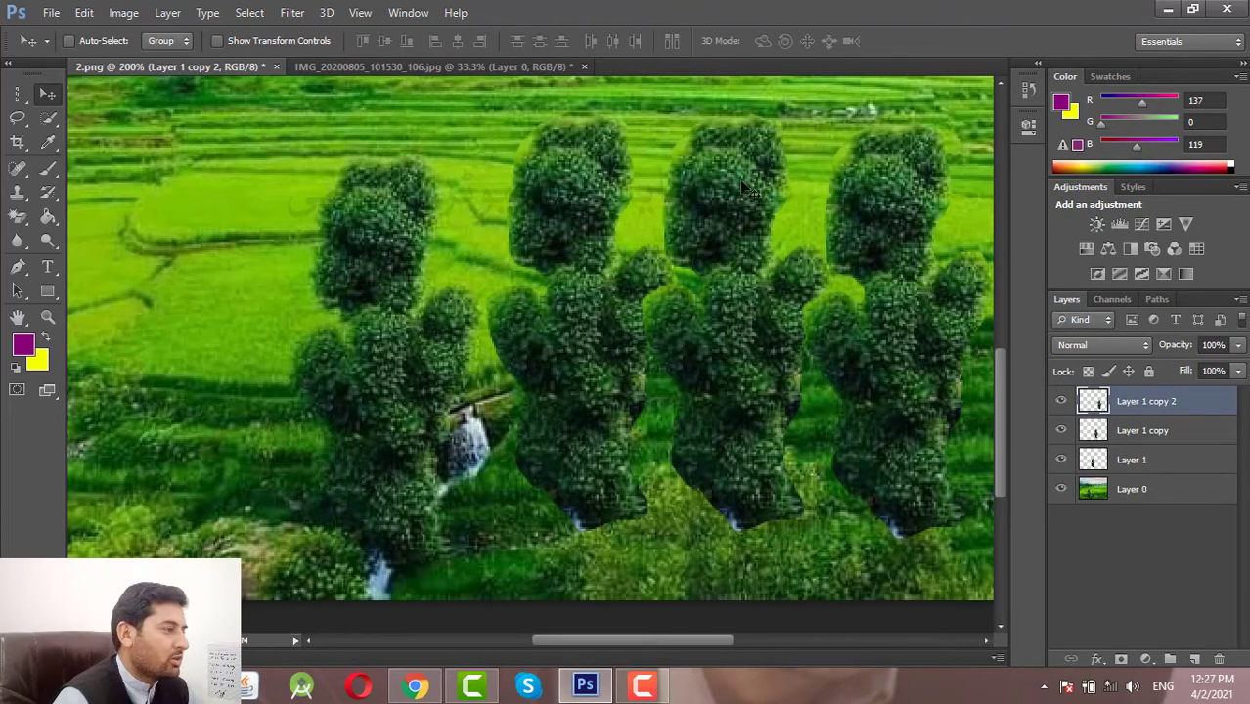
{"action": "left_click", "coordinate": [506, 66]}
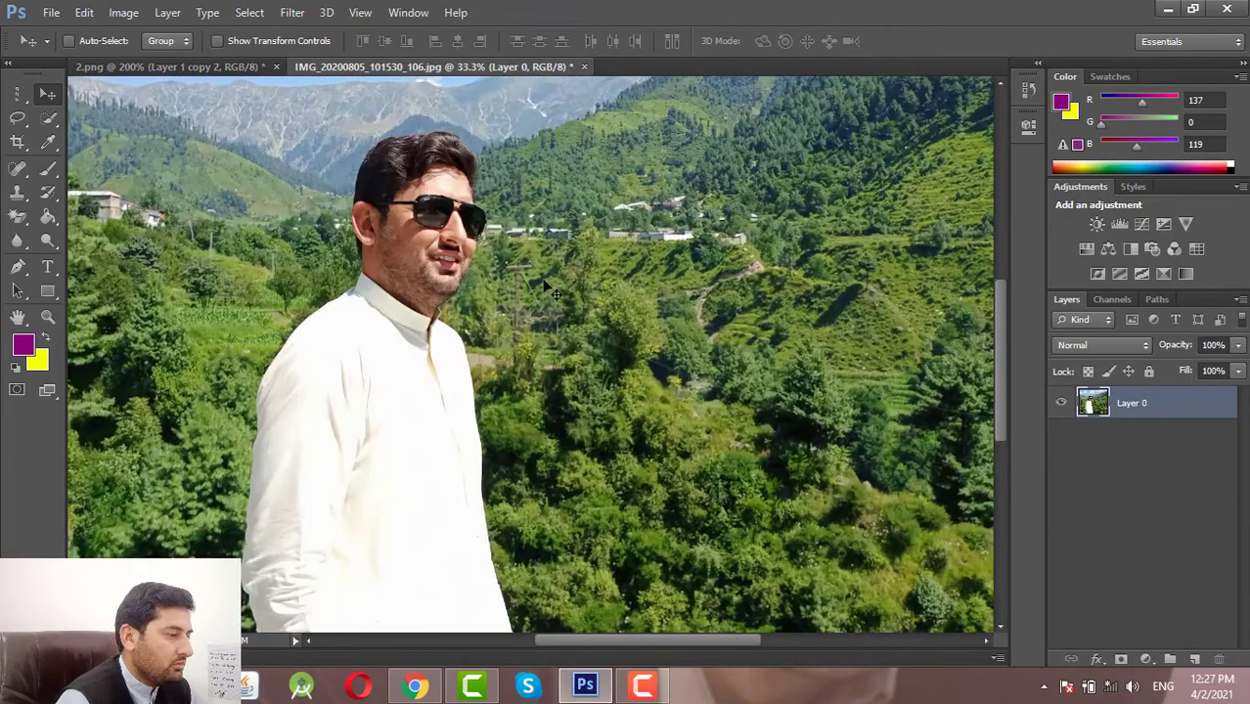
Zoom out to the full mountain photo and select the plain Lasso Tool.
{"action": "key", "text": "ctrl+minus"}
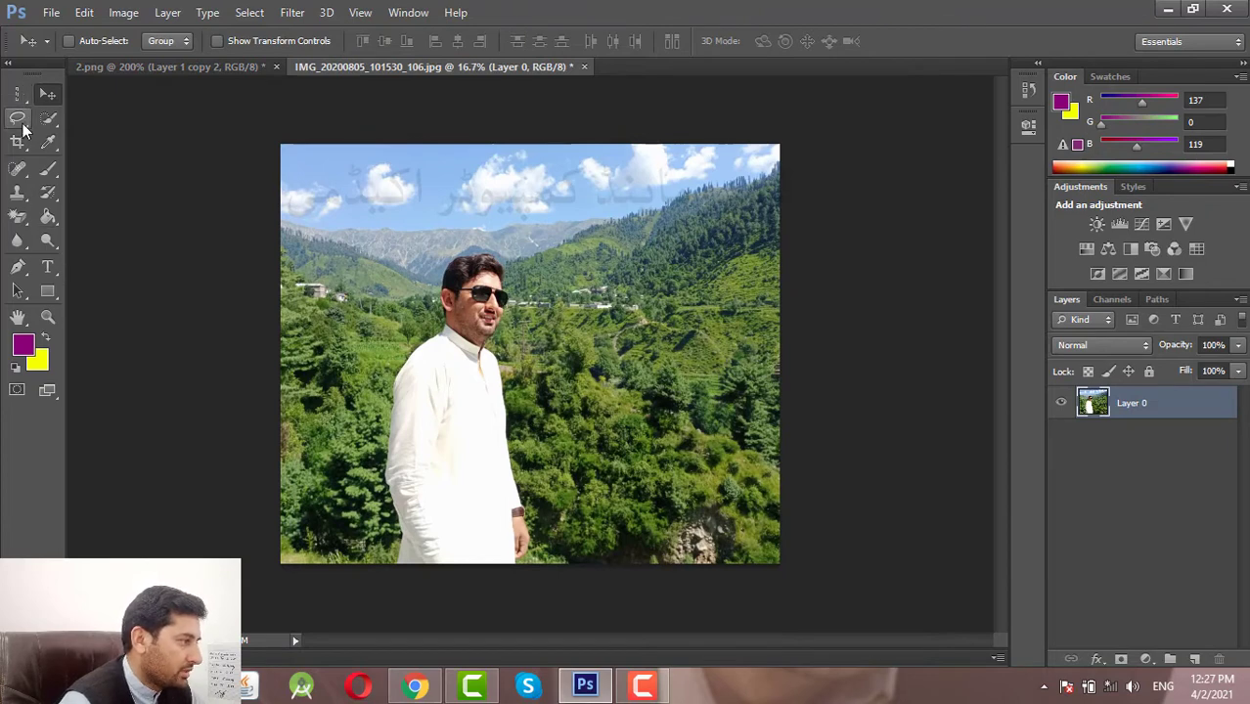
{"action": "left_click", "coordinate": [21, 120]}
{"action": "left_click", "coordinate": [70, 119]}
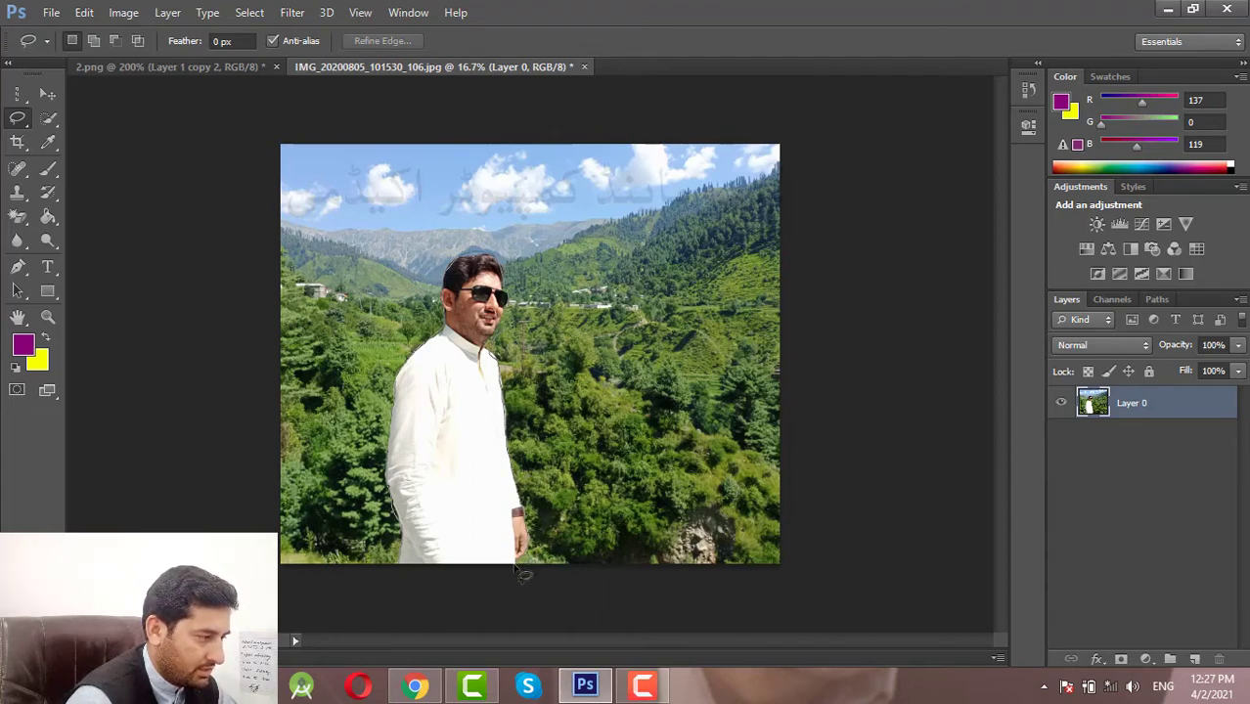
Close a lasso around the man, then zoom in and refine it with Add/Subtract selection modes.
{"action": "left_click", "coordinate": [401, 574]}
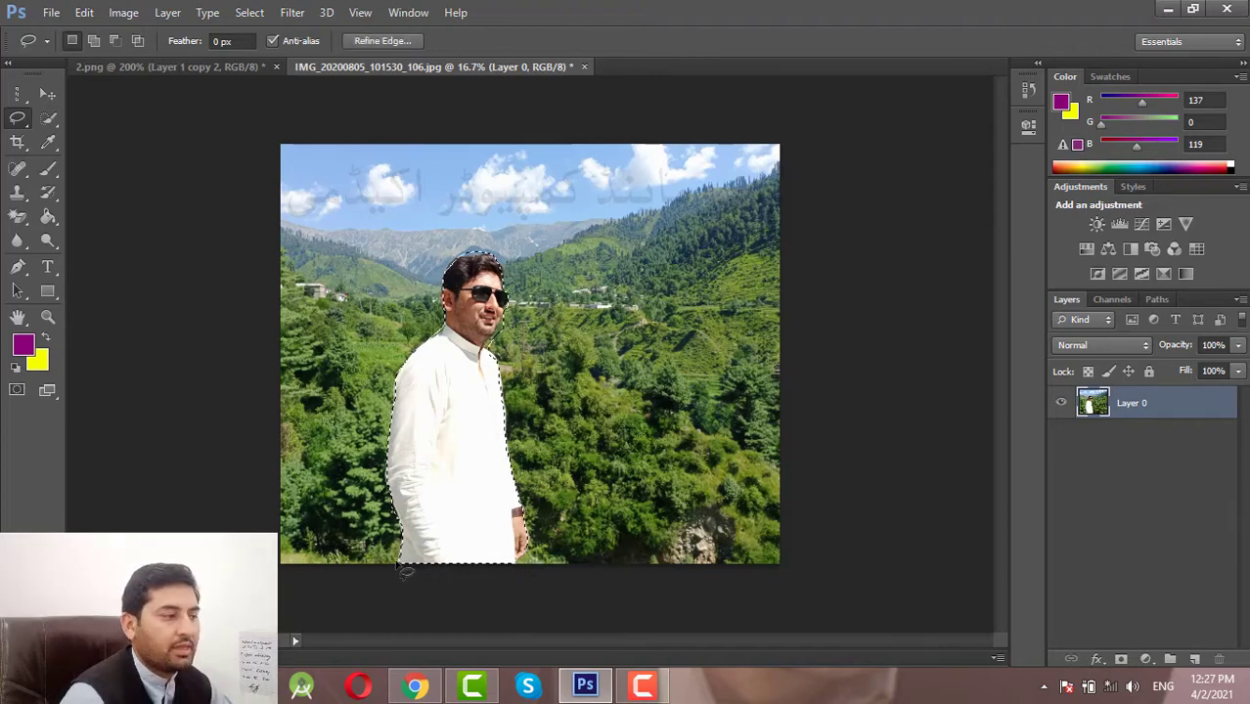
{"action": "key", "text": "ctrl+plus"}
{"action": "key", "text": "ctrl+plus"}
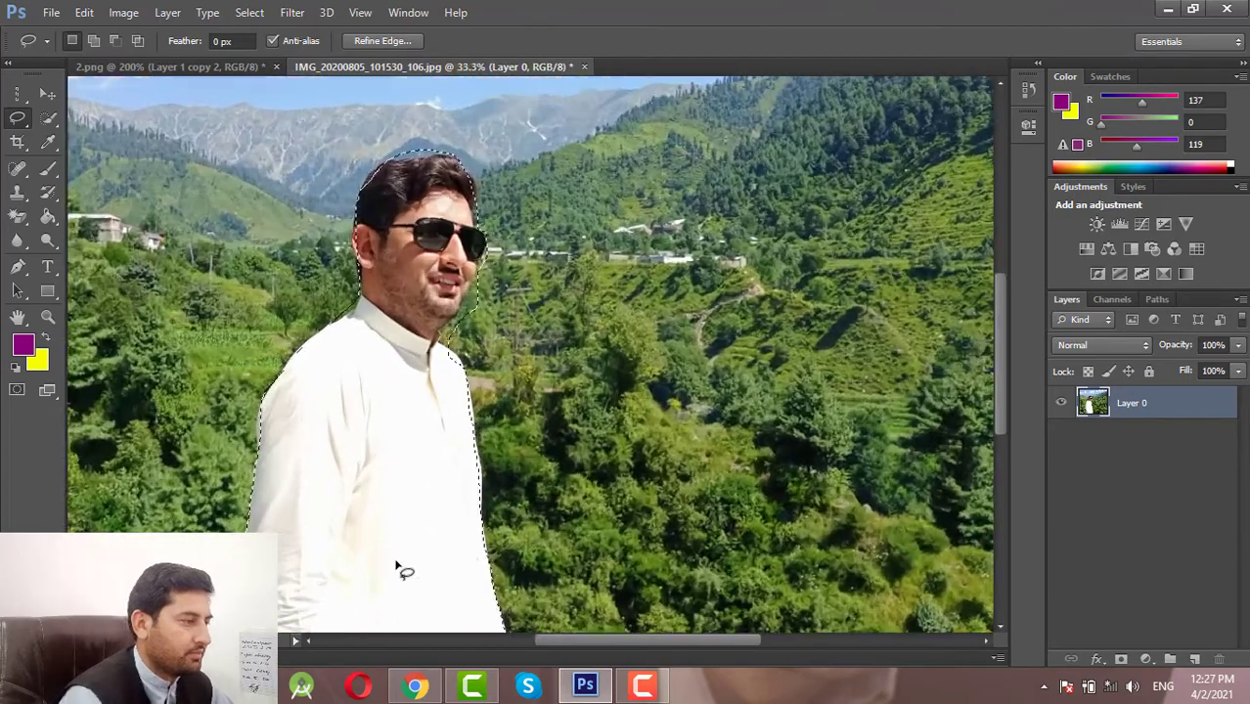
{"action": "key", "text": "ctrl+plus"}
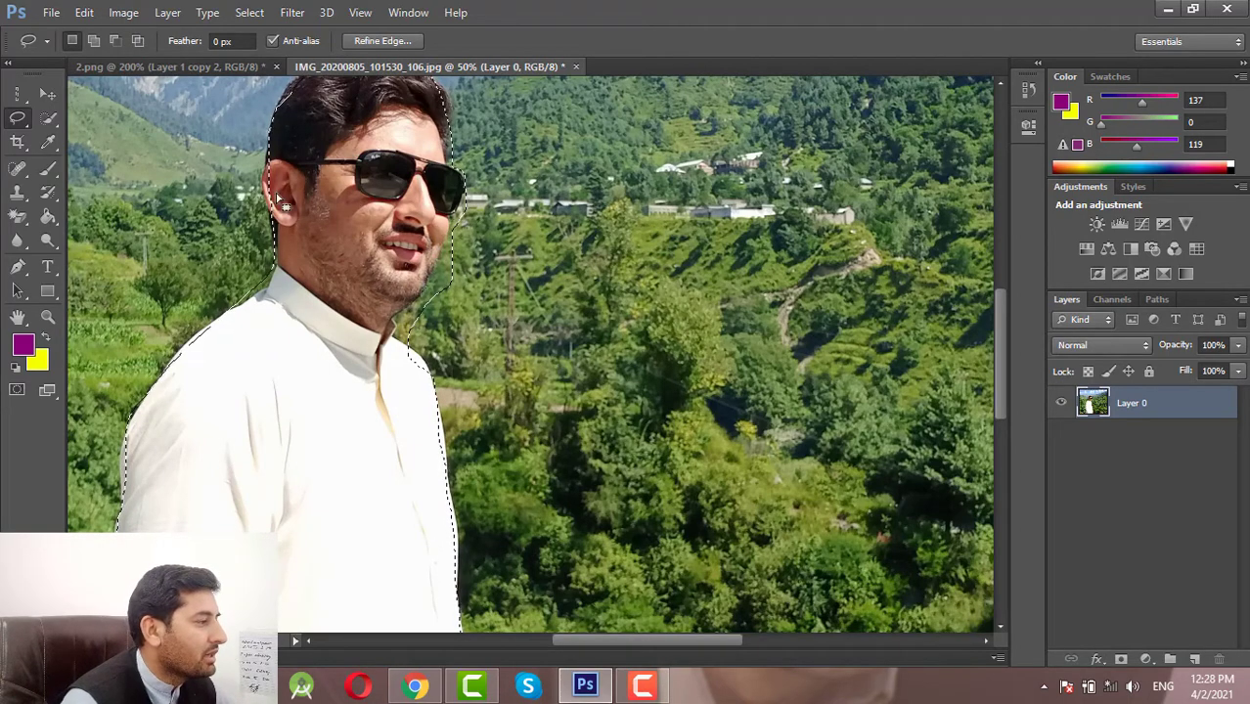
{"action": "left_click", "coordinate": [93, 41]}
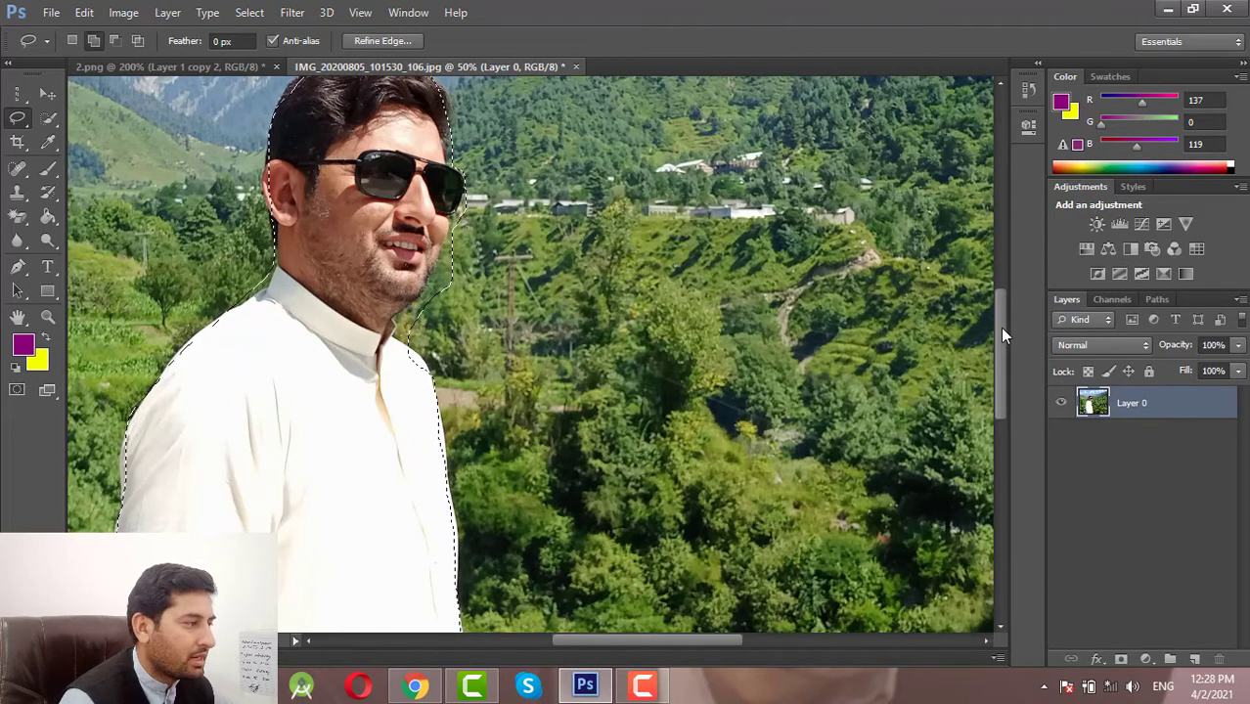
{"action": "left_click_drag", "start_coordinate": [1000, 326], "coordinate": [1000, 311]}
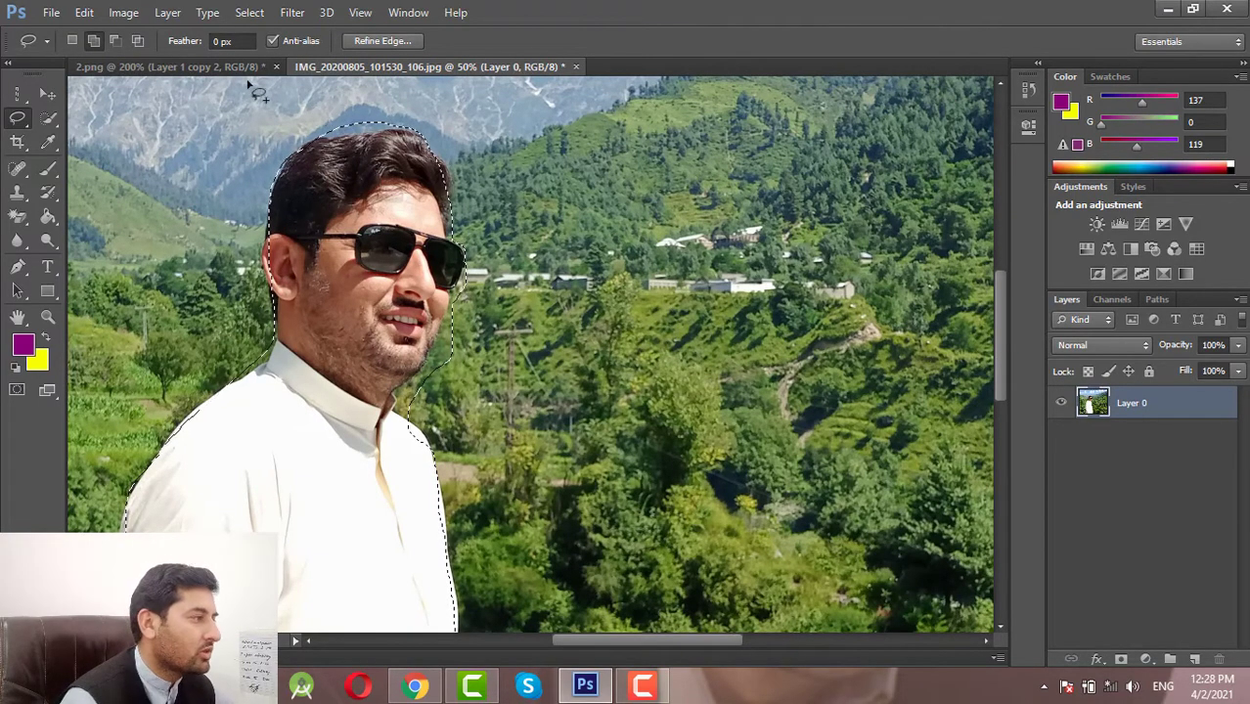
{"action": "left_click", "coordinate": [114, 40]}
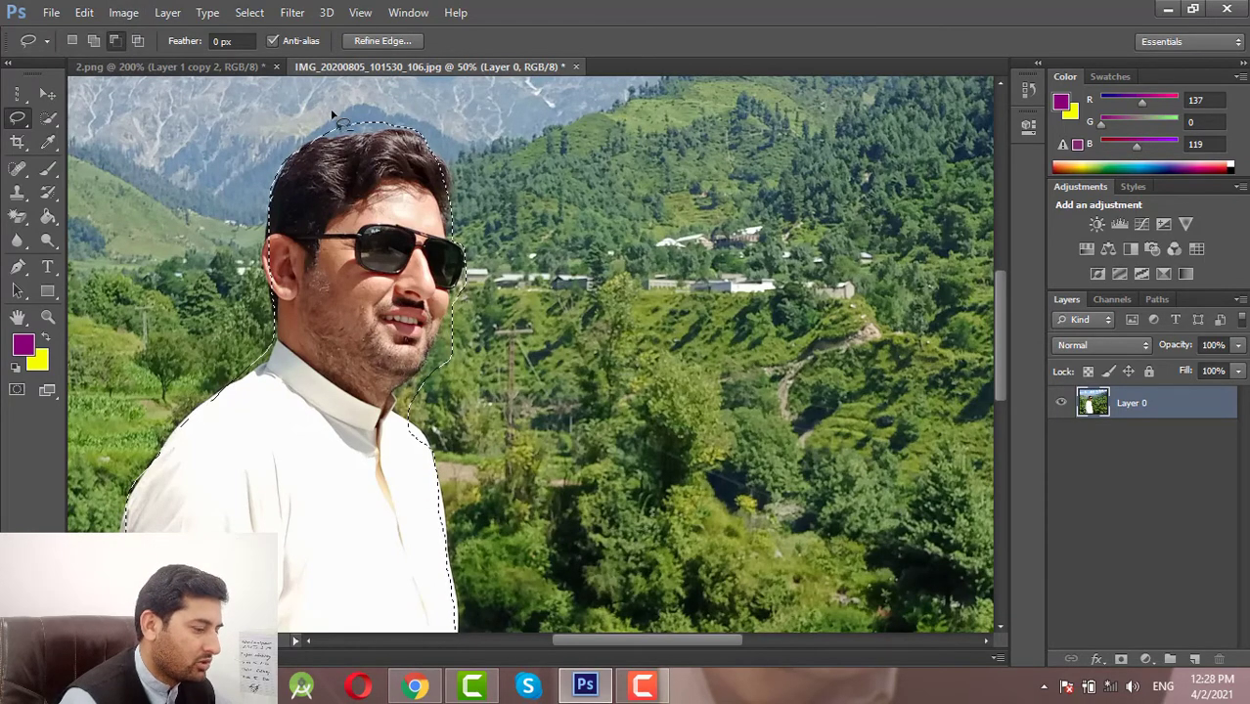
{"action": "key", "text": "ctrl+plus"}
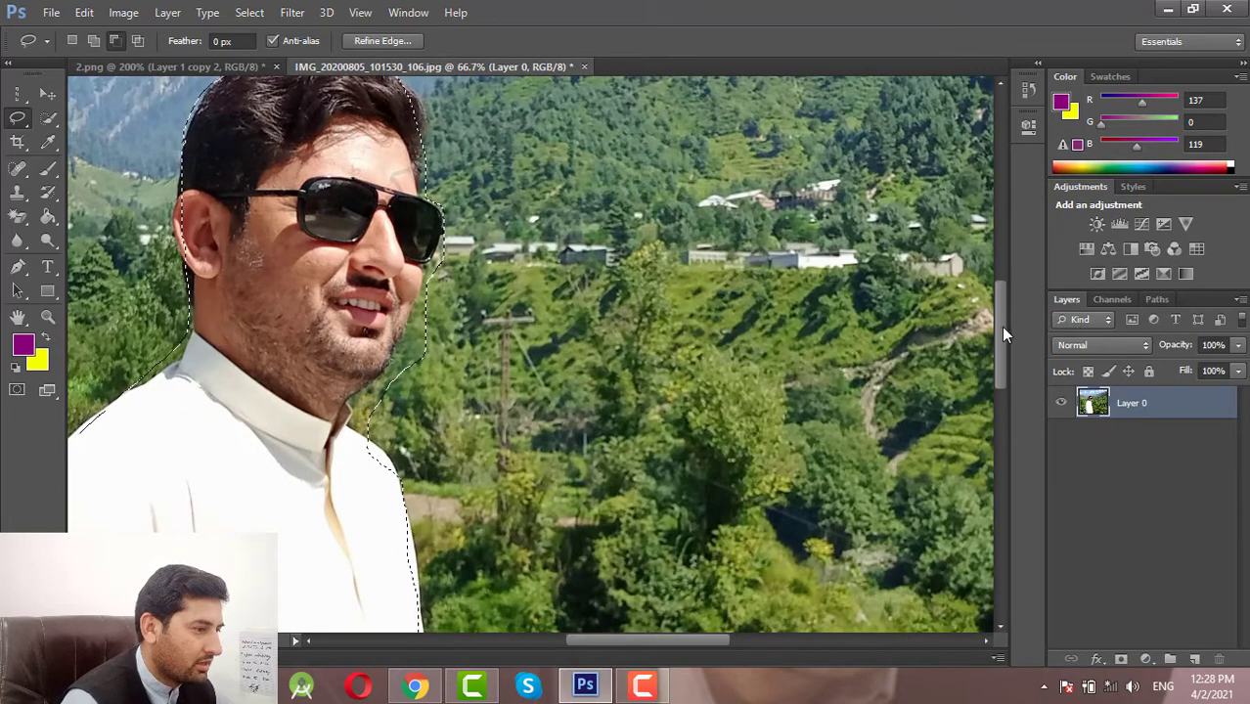
Trim the selection tighter over the man's hair and beside his neck.
{"action": "left_click_drag", "start_coordinate": [1001, 333], "coordinate": [998, 300]}
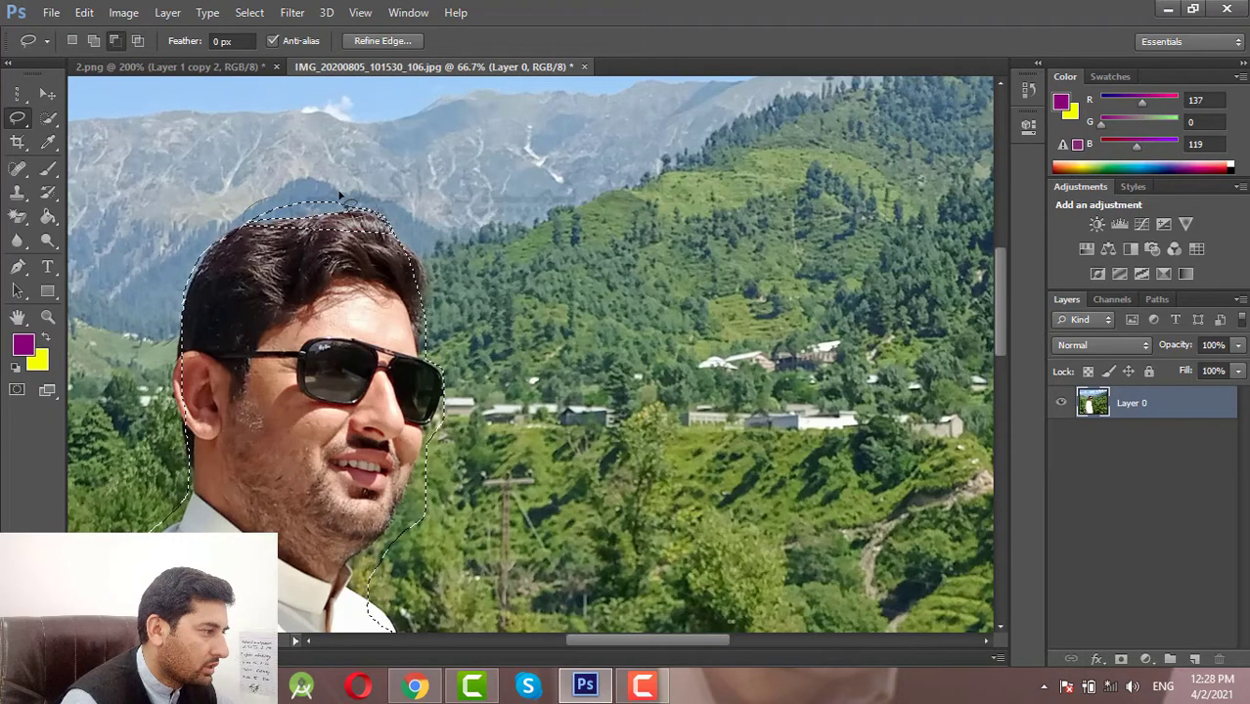
{"action": "left_click_drag", "start_coordinate": [277, 205], "coordinate": [441, 291]}
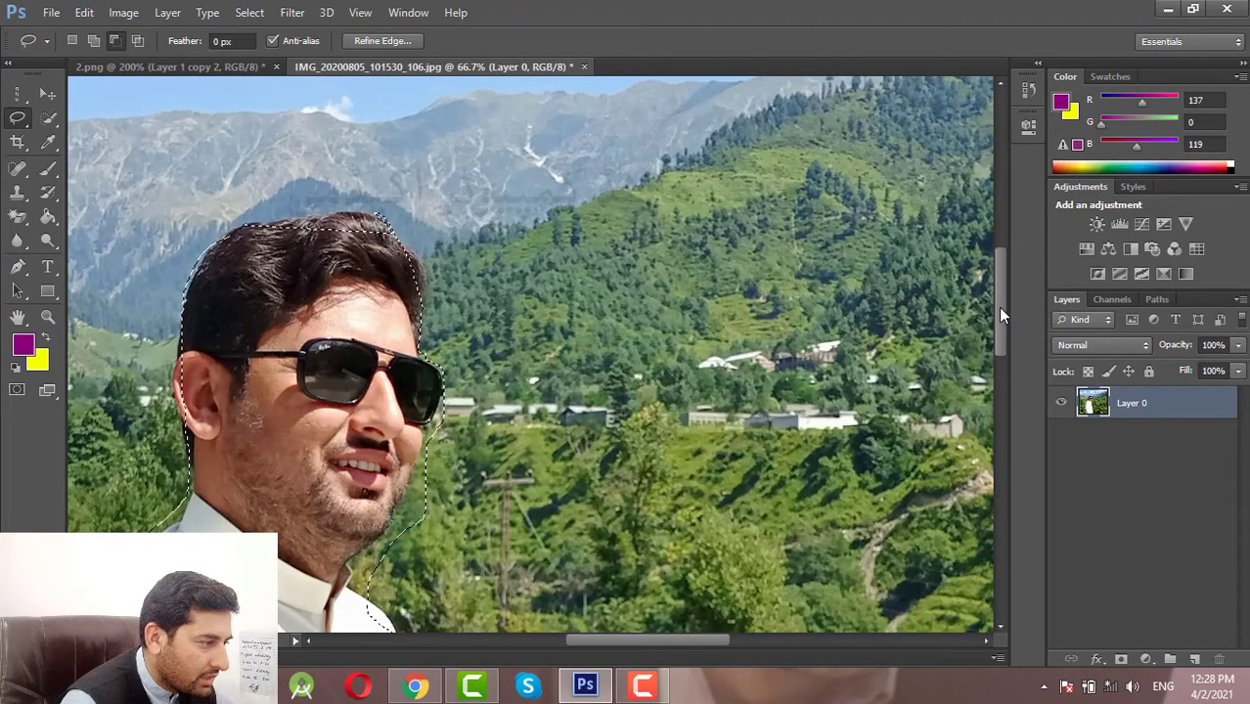
{"action": "left_click_drag", "start_coordinate": [998, 307], "coordinate": [971, 336]}
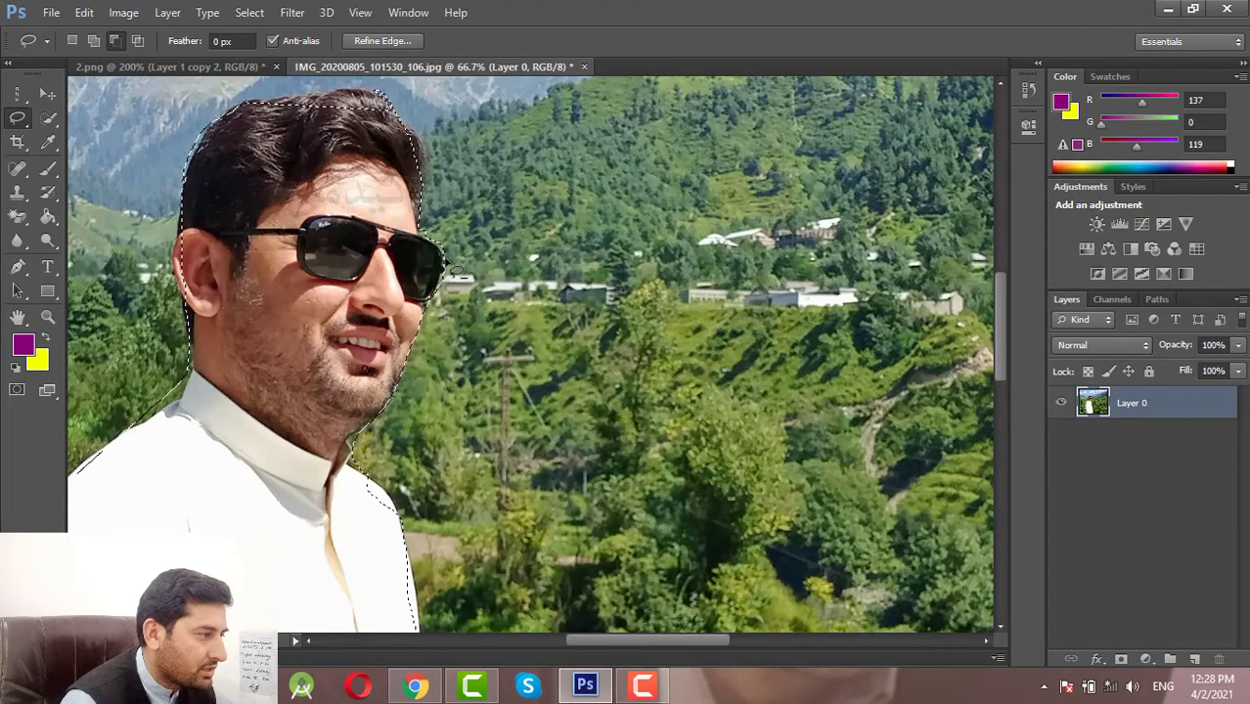
{"action": "key", "text": "ctrl+z"}
{"action": "mouse_move", "coordinate": [998, 339]}
{"action": "left_mouse_down"}
{"action": "mouse_move", "coordinate": [993, 385]}
{"action": "mouse_move", "coordinate": [992, 349]}
{"action": "left_mouse_up"}
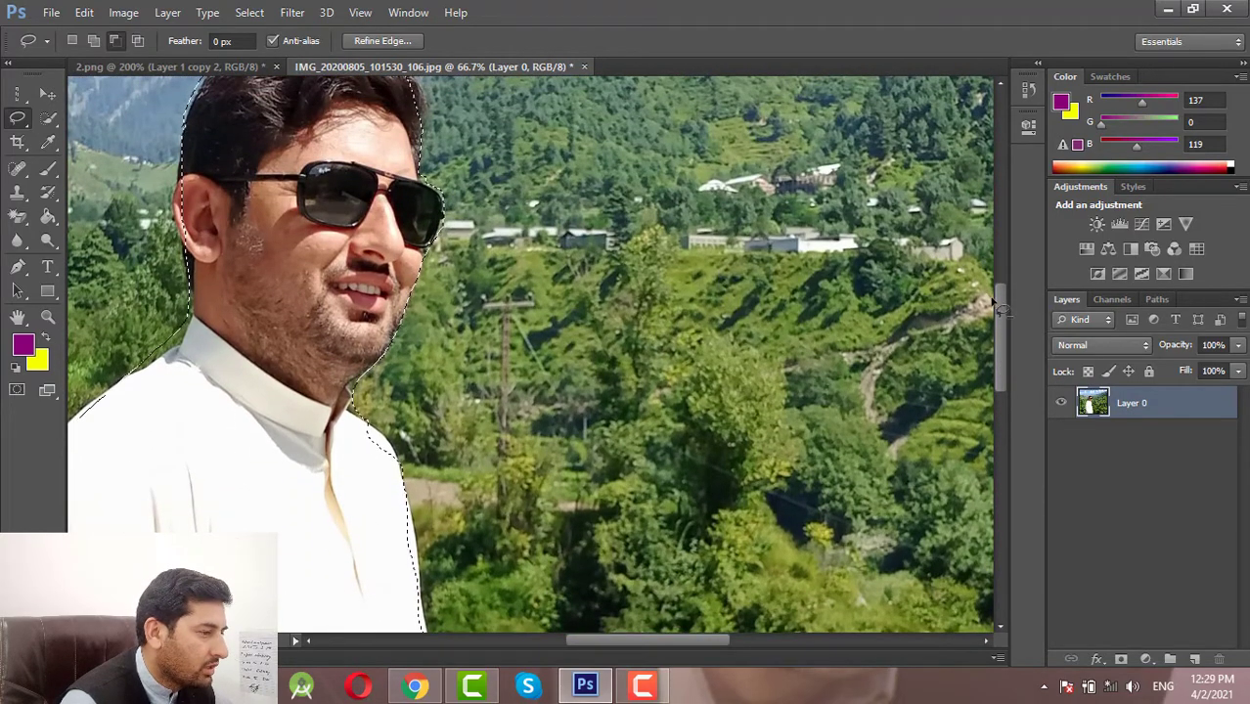
{"action": "left_click_drag", "start_coordinate": [992, 303], "coordinate": [996, 286]}
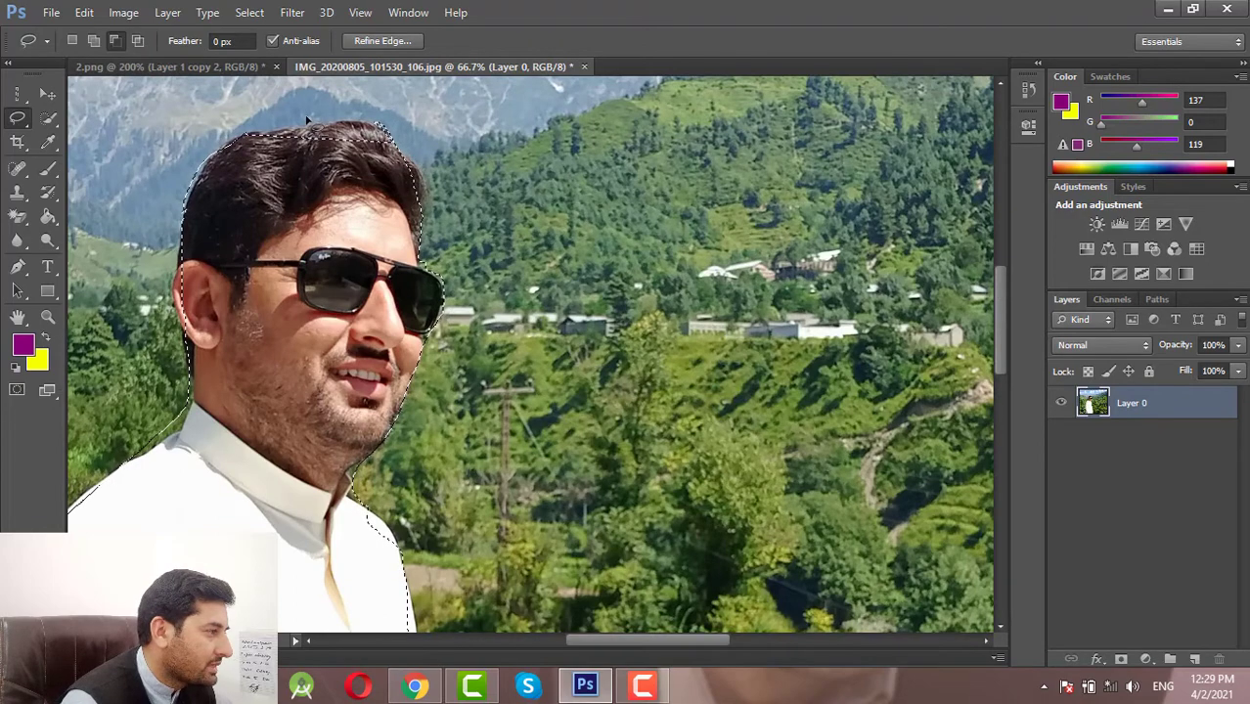
In Add mode at 200% zoom, extend the selection along the shirt edge.
{"action": "left_click", "coordinate": [93, 41]}
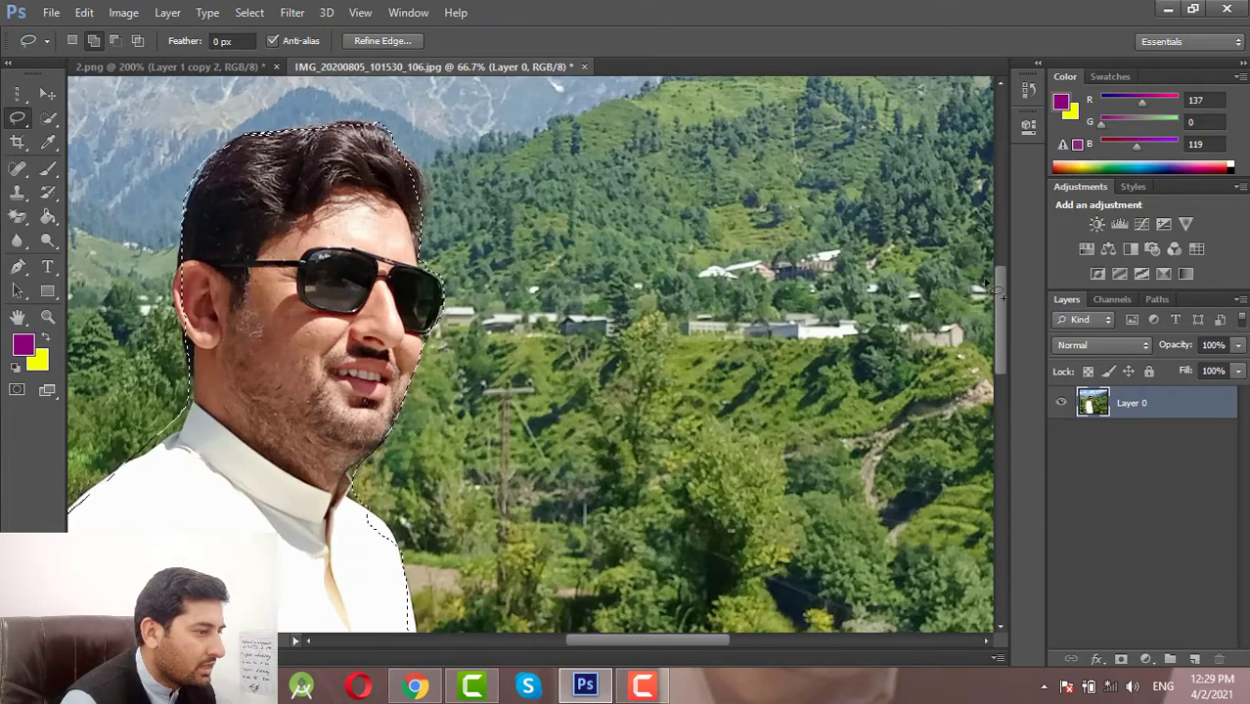
{"action": "left_click_drag", "start_coordinate": [995, 290], "coordinate": [997, 349]}
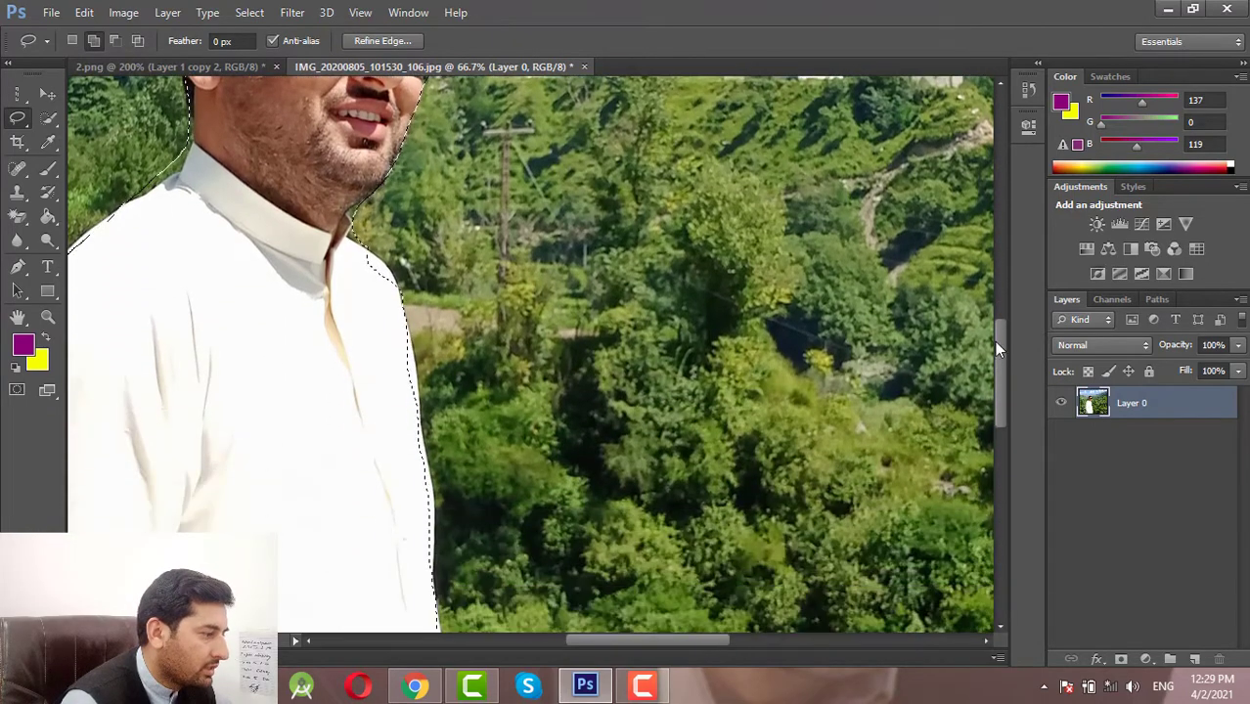
{"action": "key", "text": "ctrl+plus"}
{"action": "key", "text": "ctrl+plus"}
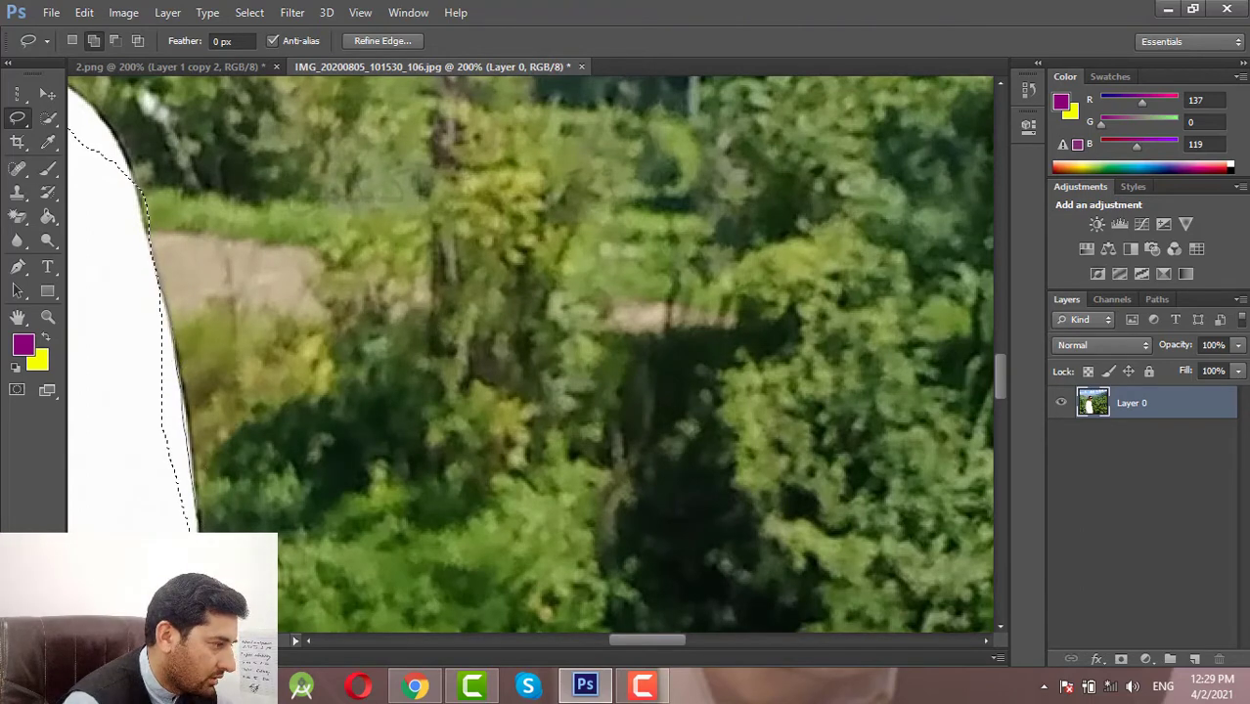
{"action": "mouse_move", "coordinate": [192, 528]}
{"action": "left_mouse_down"}
{"action": "mouse_move", "coordinate": [164, 325]}
{"action": "mouse_move", "coordinate": [176, 528]}
{"action": "left_mouse_up"}
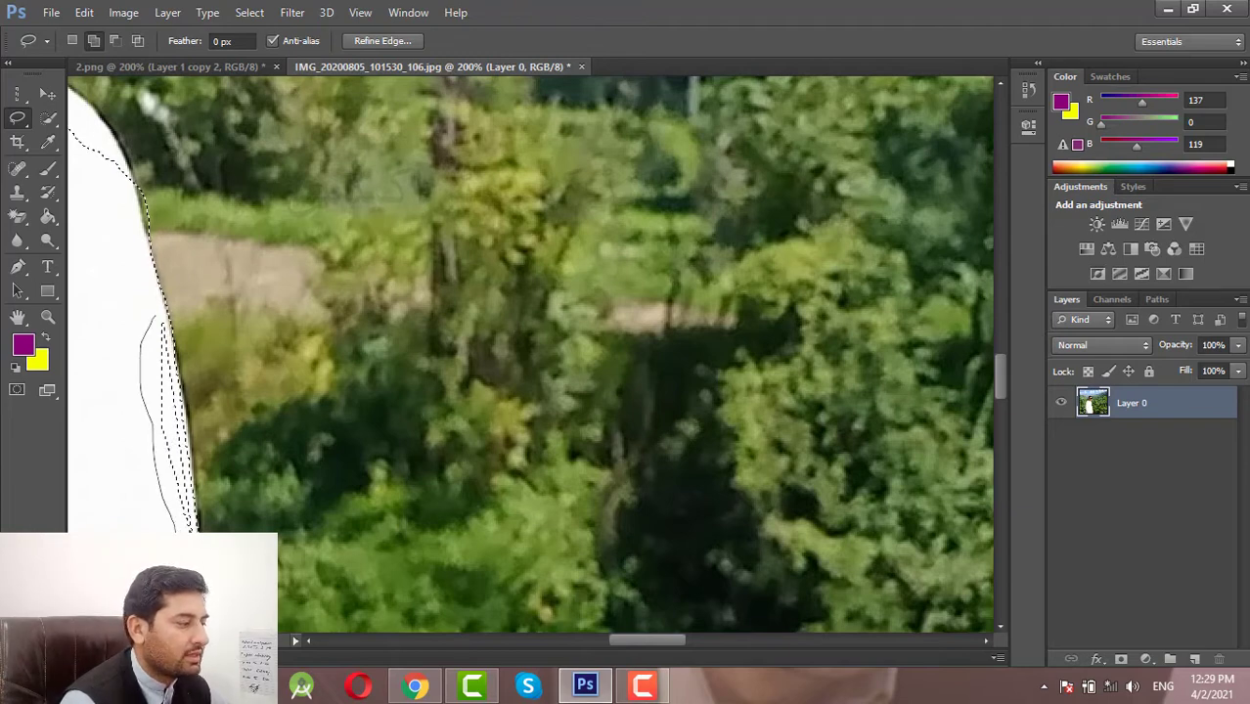
{"action": "left_click_drag", "start_coordinate": [182, 465], "coordinate": [168, 378]}
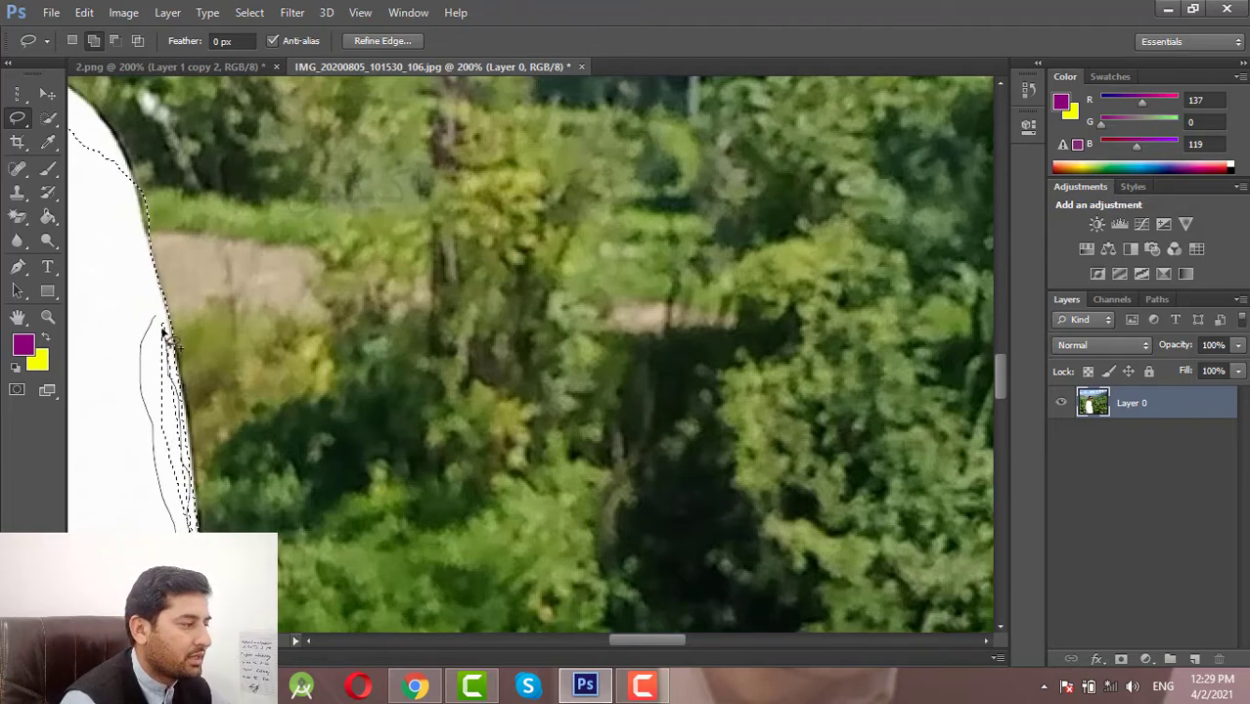
{"action": "left_click_drag", "start_coordinate": [157, 323], "coordinate": [159, 324]}
{"action": "key", "text": "ctrl+minus"}
{"action": "key", "text": "ctrl+minus"}
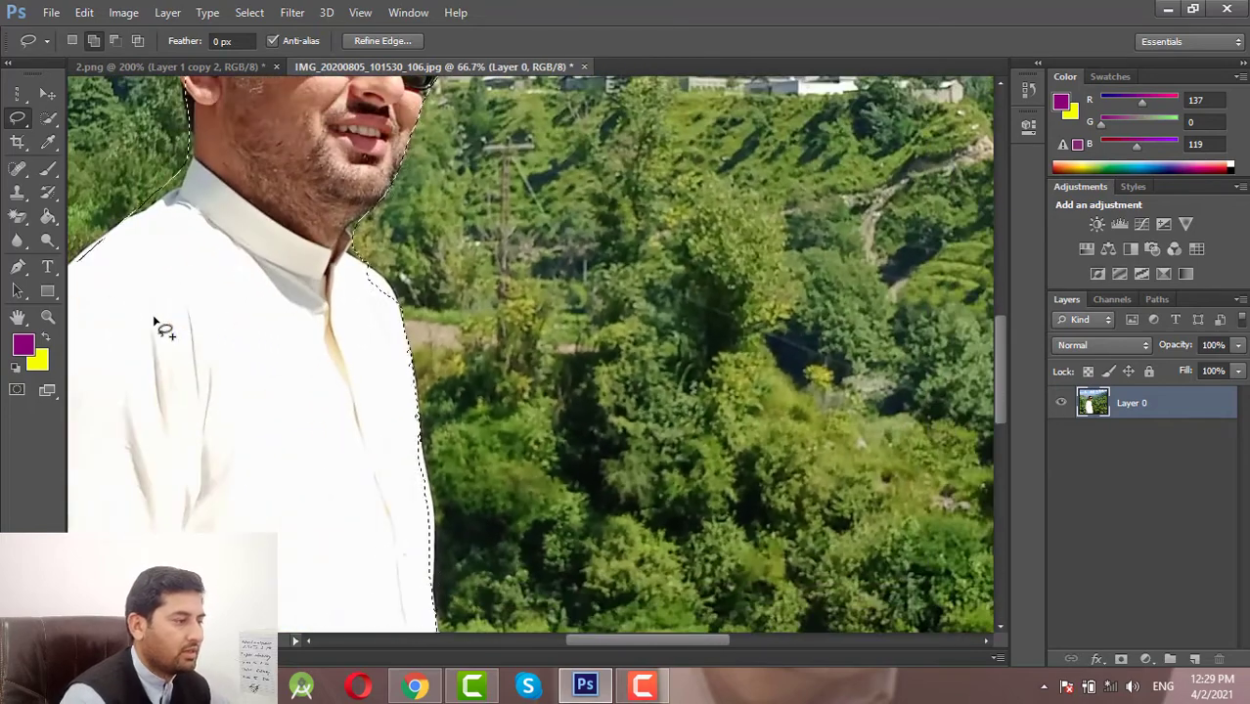
{"action": "key", "text": "ctrl+minus"}
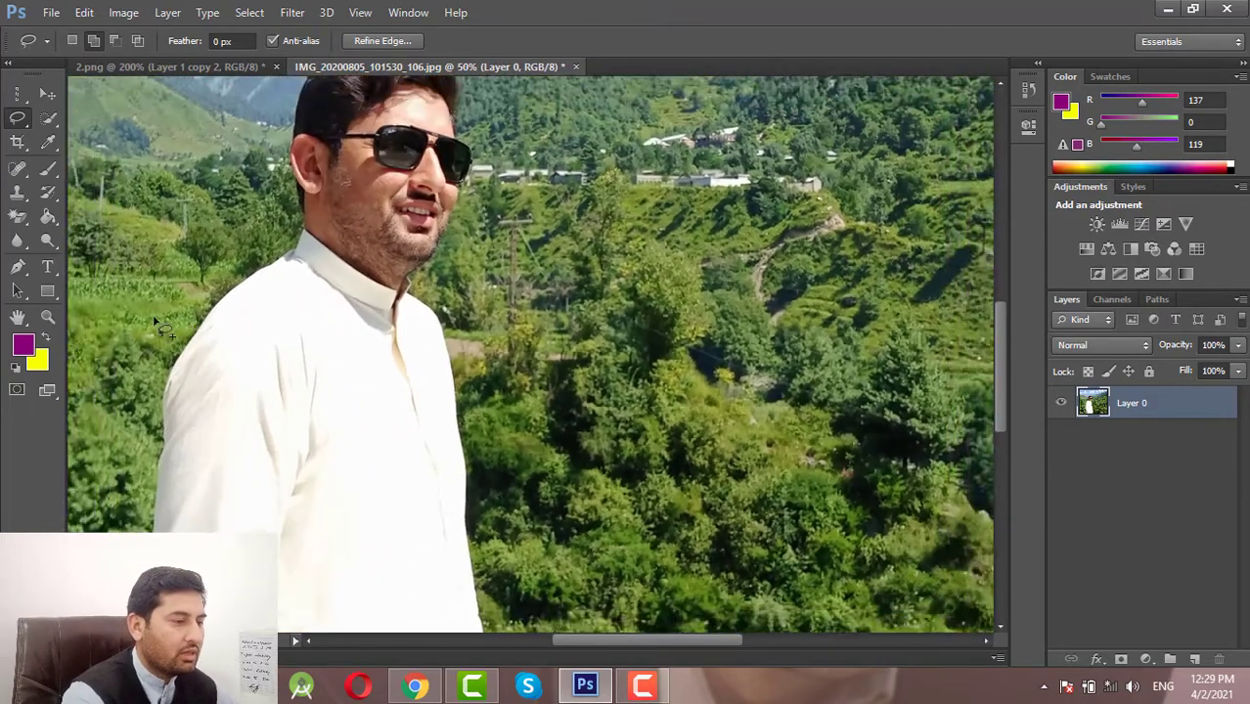
{"action": "key", "text": "ctrl+minus"}
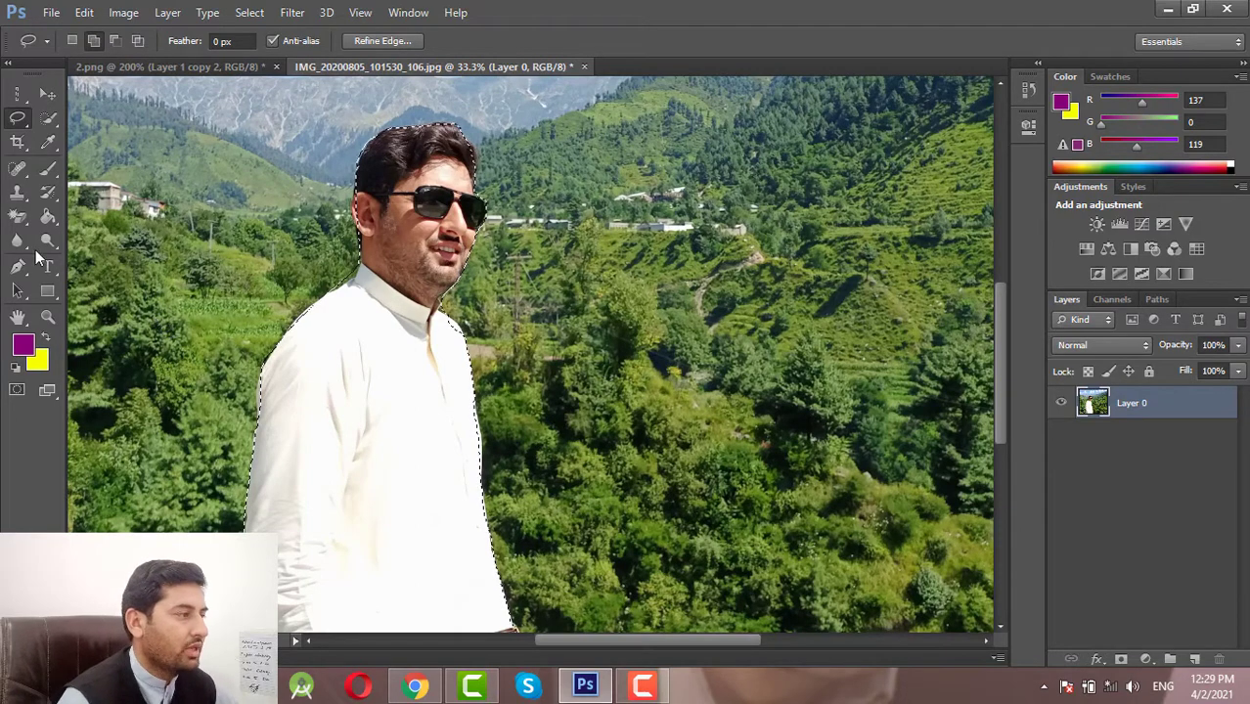
Copy the selected man to a new Layer 1 with Layer > New > Layer Via Copy.
{"action": "left_click", "coordinate": [172, 14]}
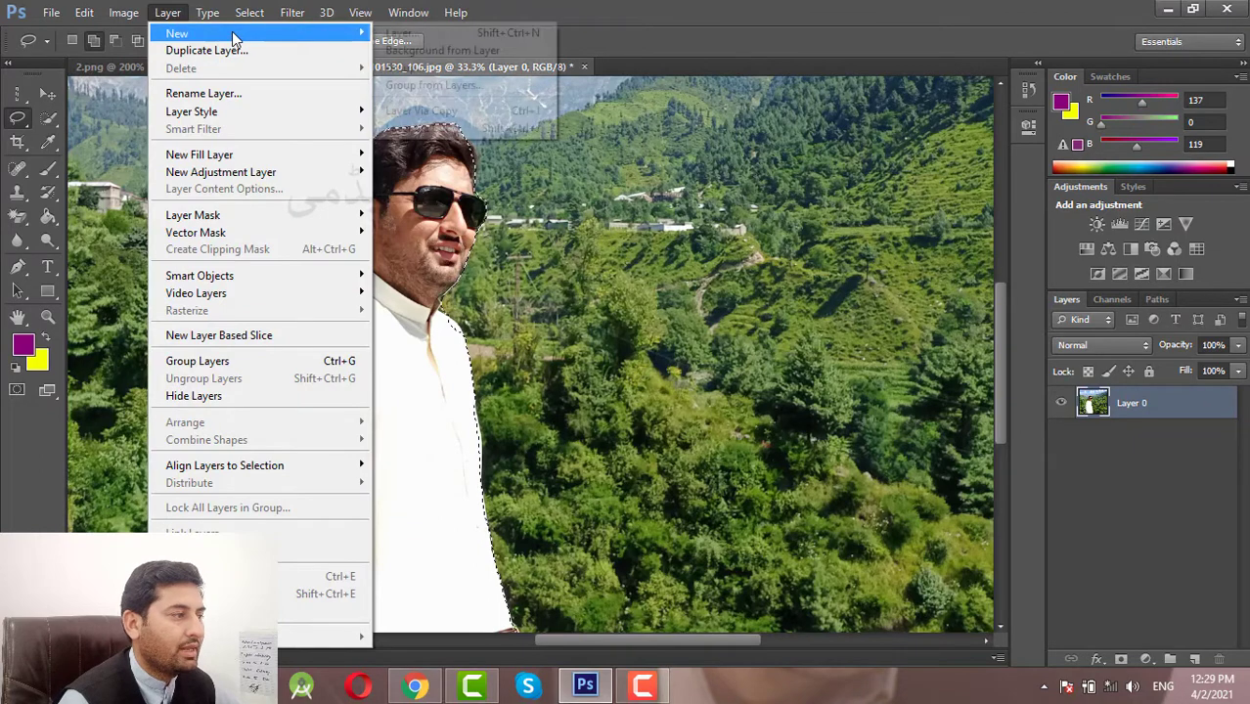
{"action": "mouse_move", "coordinate": [177, 34]}
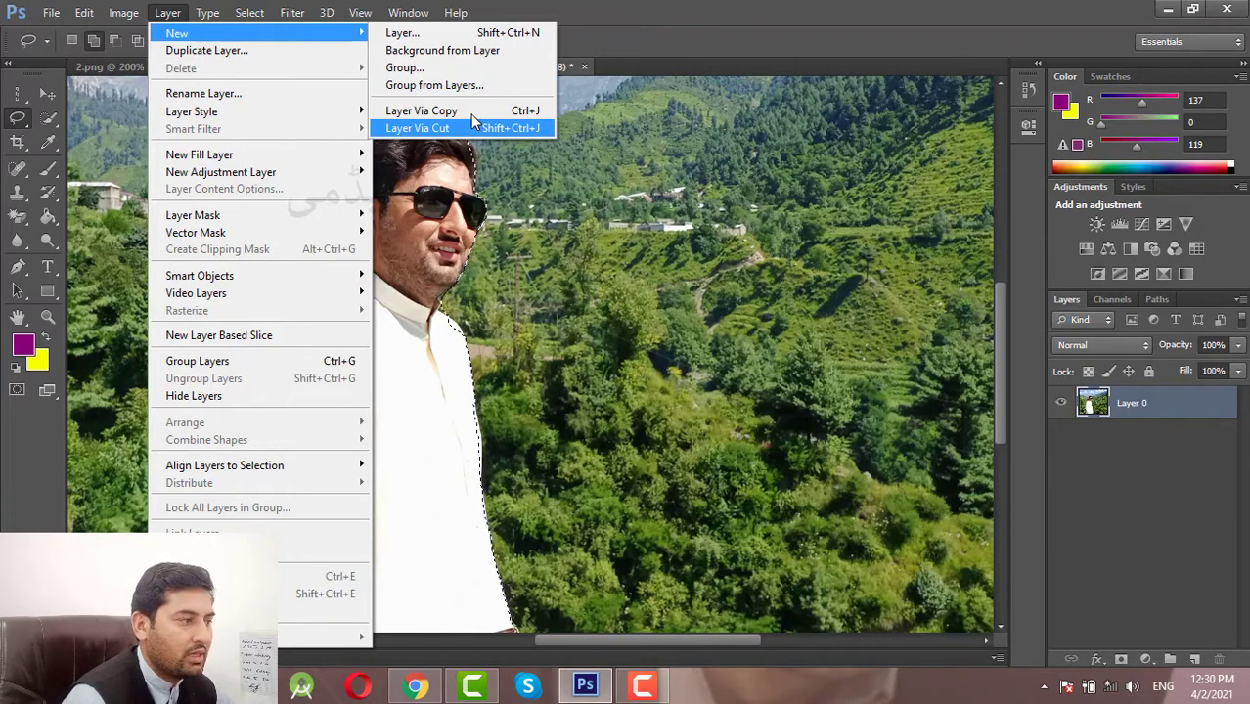
{"action": "left_click", "coordinate": [470, 110]}
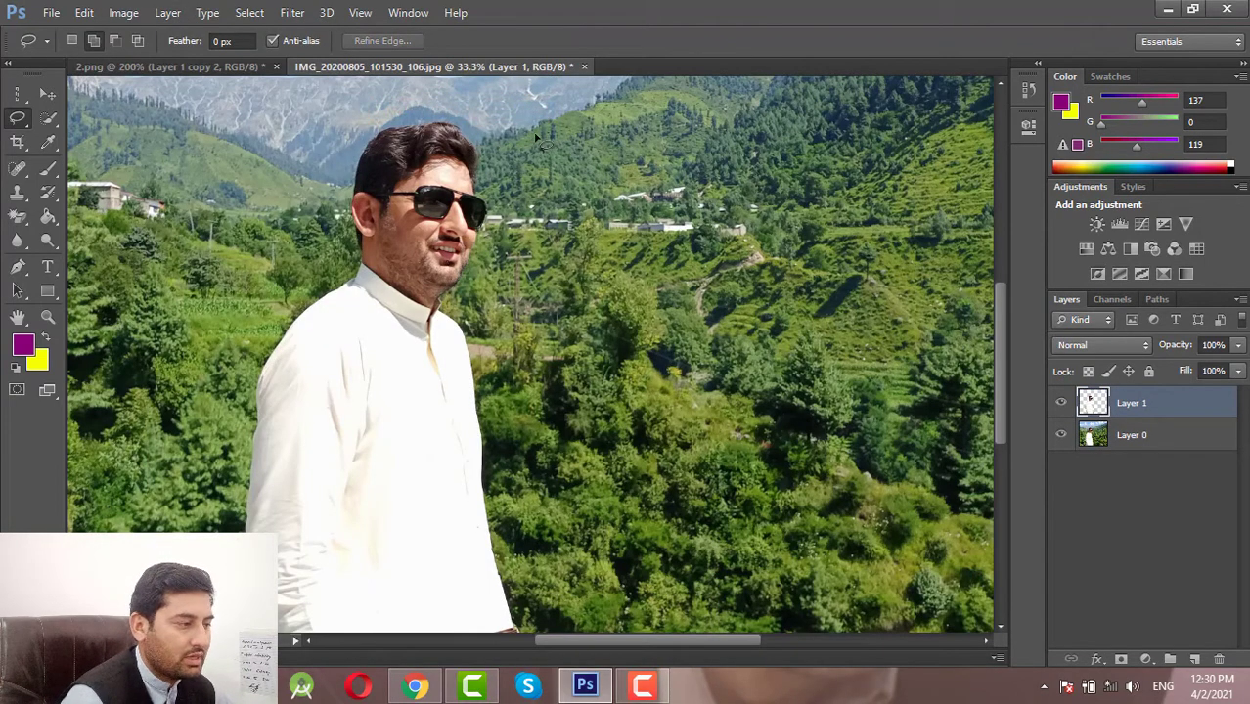
With the Move tool, drag the Layer 1 copy to the right of the original man.
{"action": "left_click", "coordinate": [47, 94]}
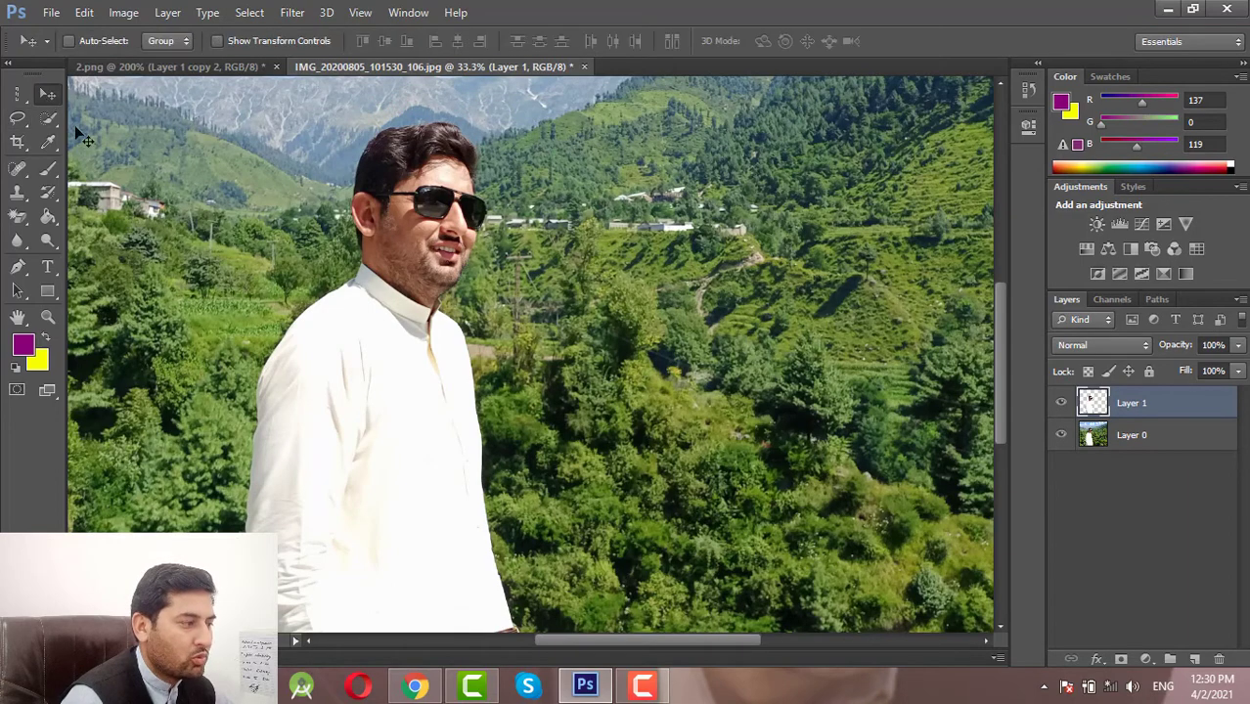
{"action": "mouse_move", "coordinate": [415, 328]}
{"action": "left_mouse_down"}
{"action": "mouse_move", "coordinate": [499, 344]}
{"action": "mouse_move", "coordinate": [665, 340]}
{"action": "left_mouse_up"}
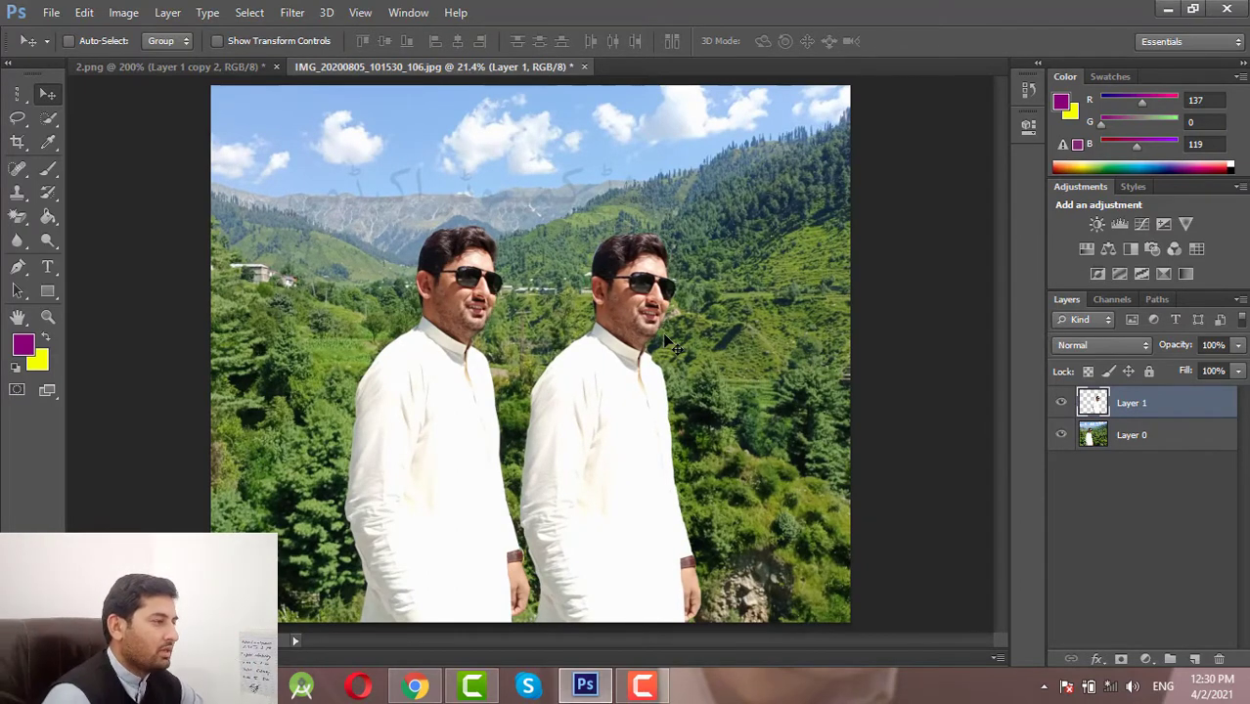
{"action": "left_click", "coordinate": [86, 13]}
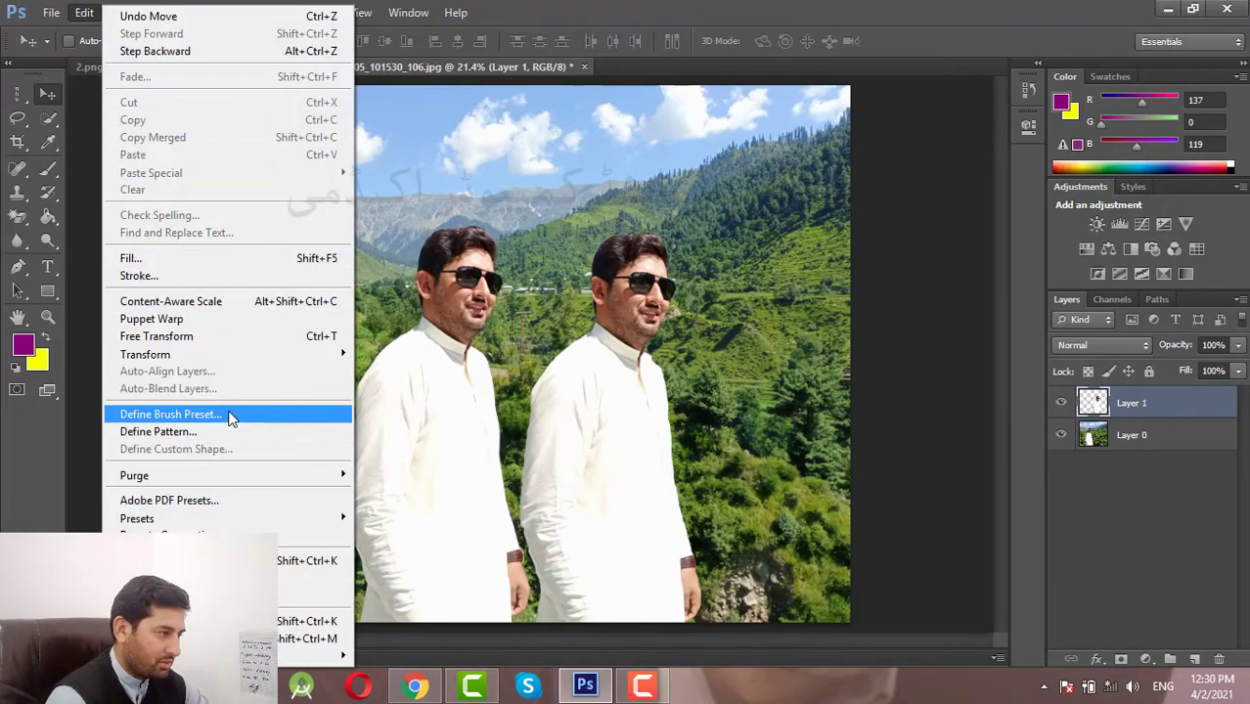
Flip the copied man horizontally with Free Transform and commit the change.
{"action": "left_click", "coordinate": [229, 343]}
{"action": "right_click", "coordinate": [578, 338]}
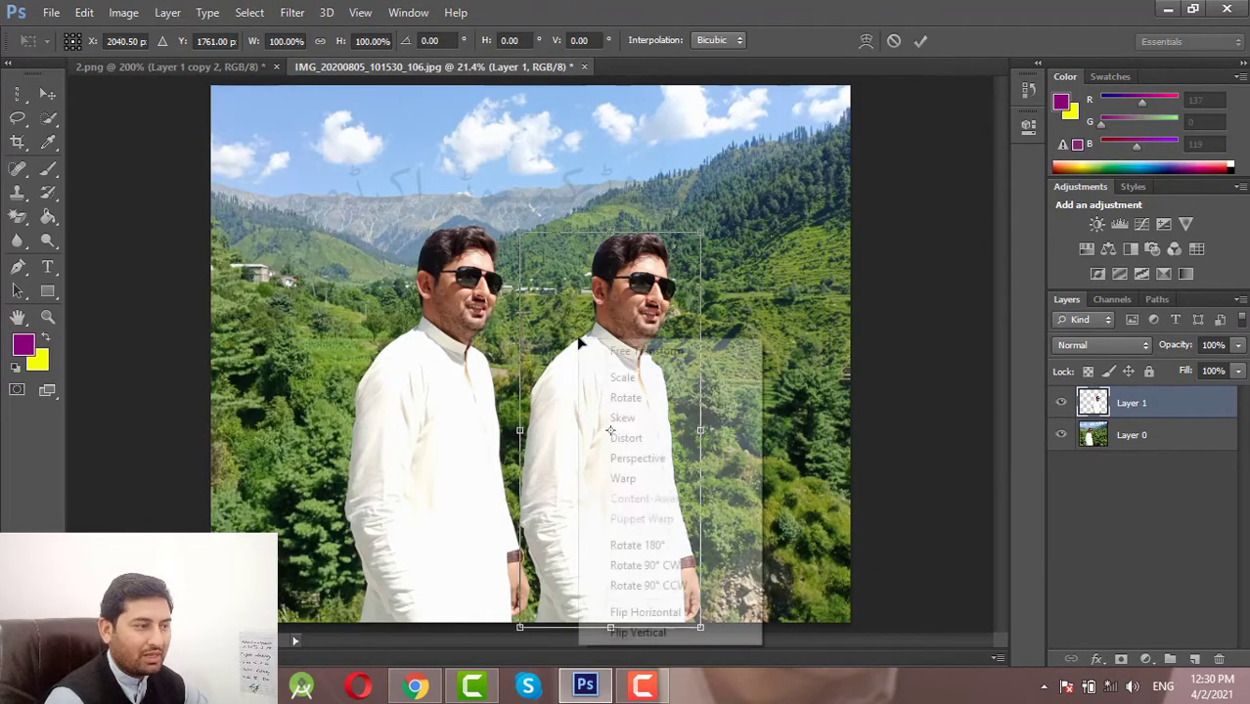
{"action": "left_click", "coordinate": [726, 614]}
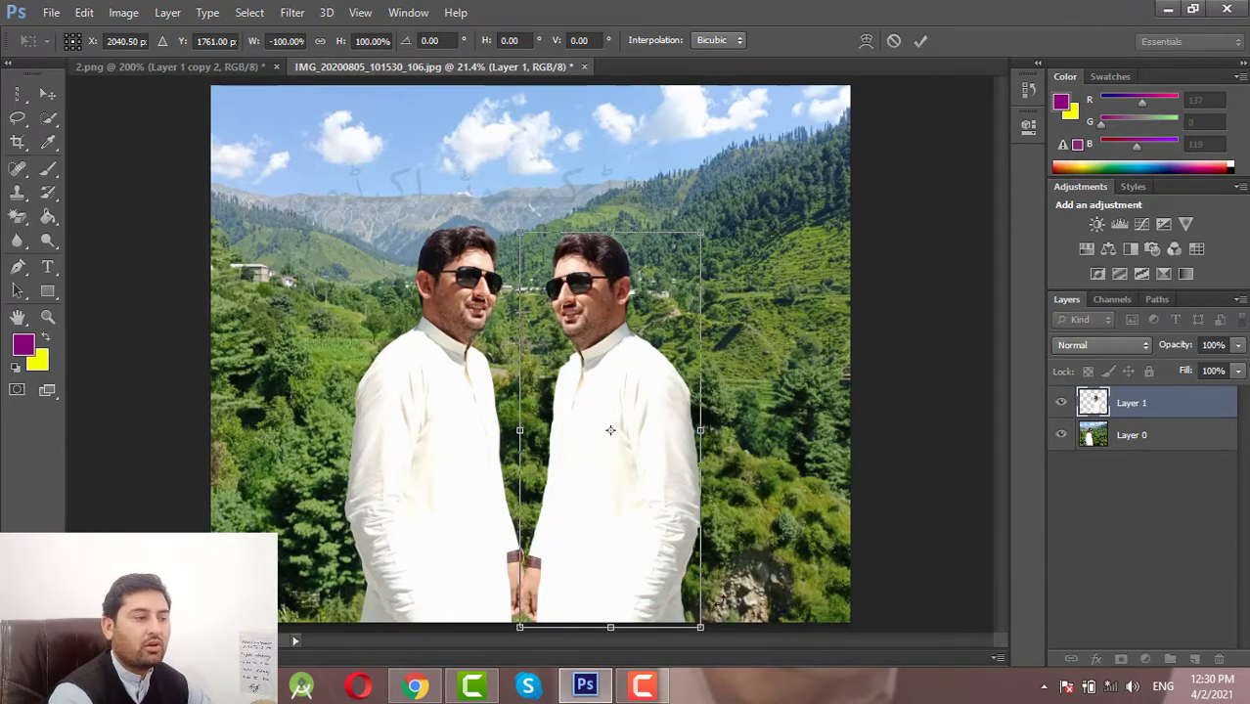
{"action": "key", "text": "Return"}
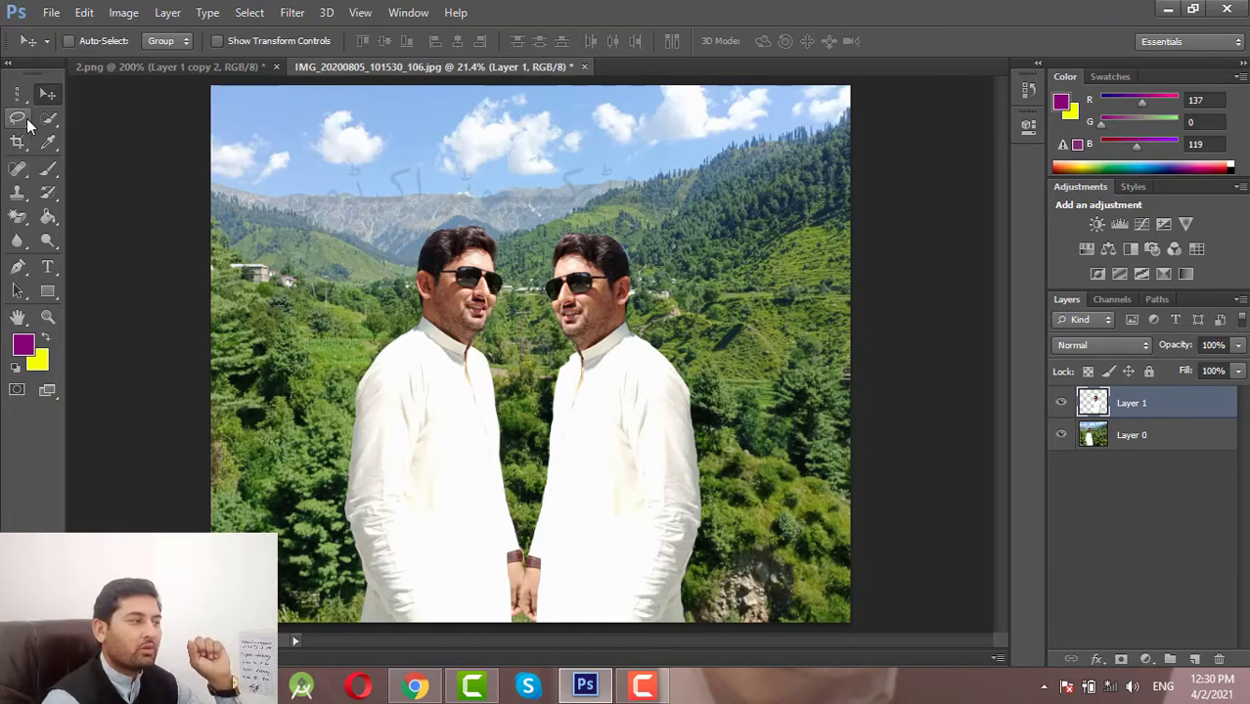
Choose the Polygonal Lasso and bring the 2.png document to the front.
{"action": "left_click", "coordinate": [27, 122]}
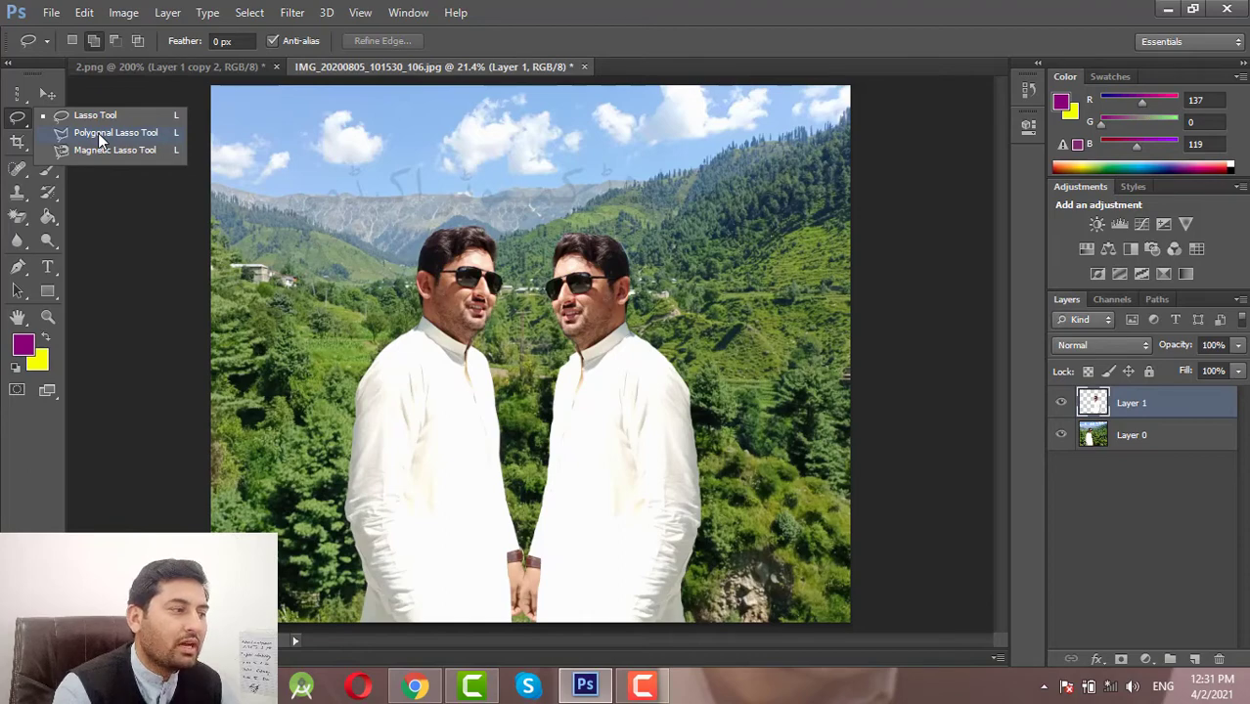
{"action": "left_click", "coordinate": [98, 133]}
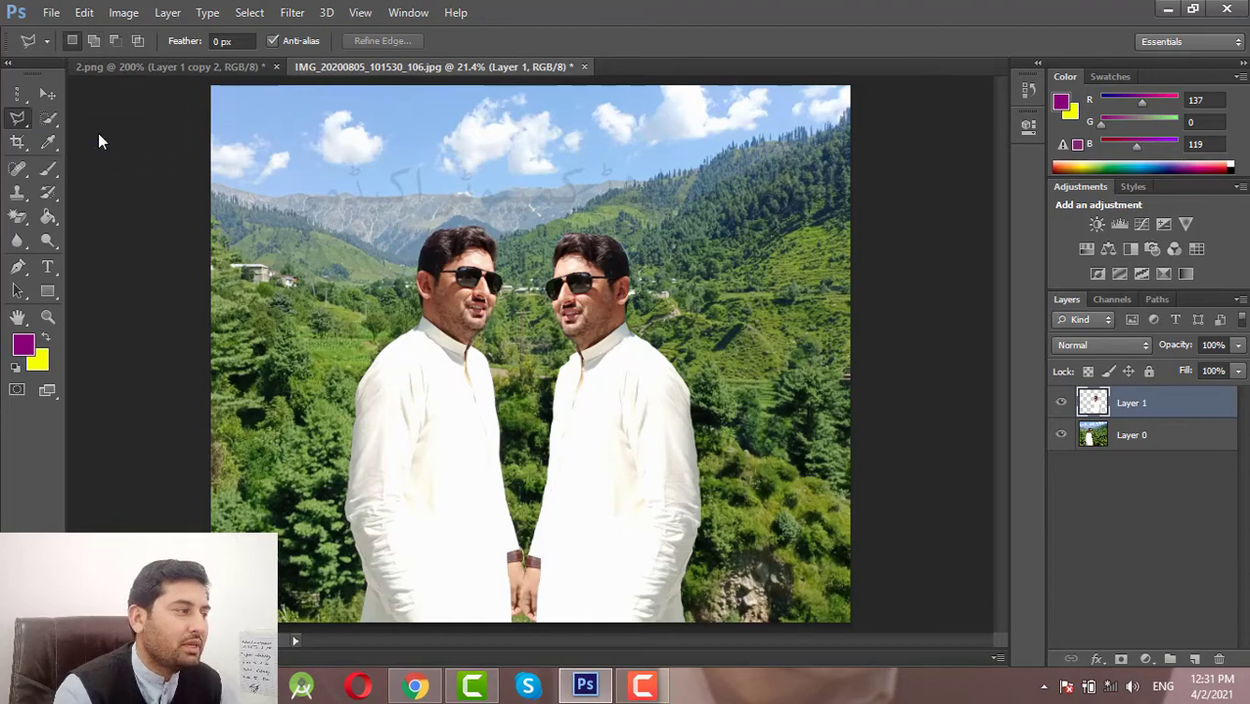
{"action": "left_click", "coordinate": [156, 66]}
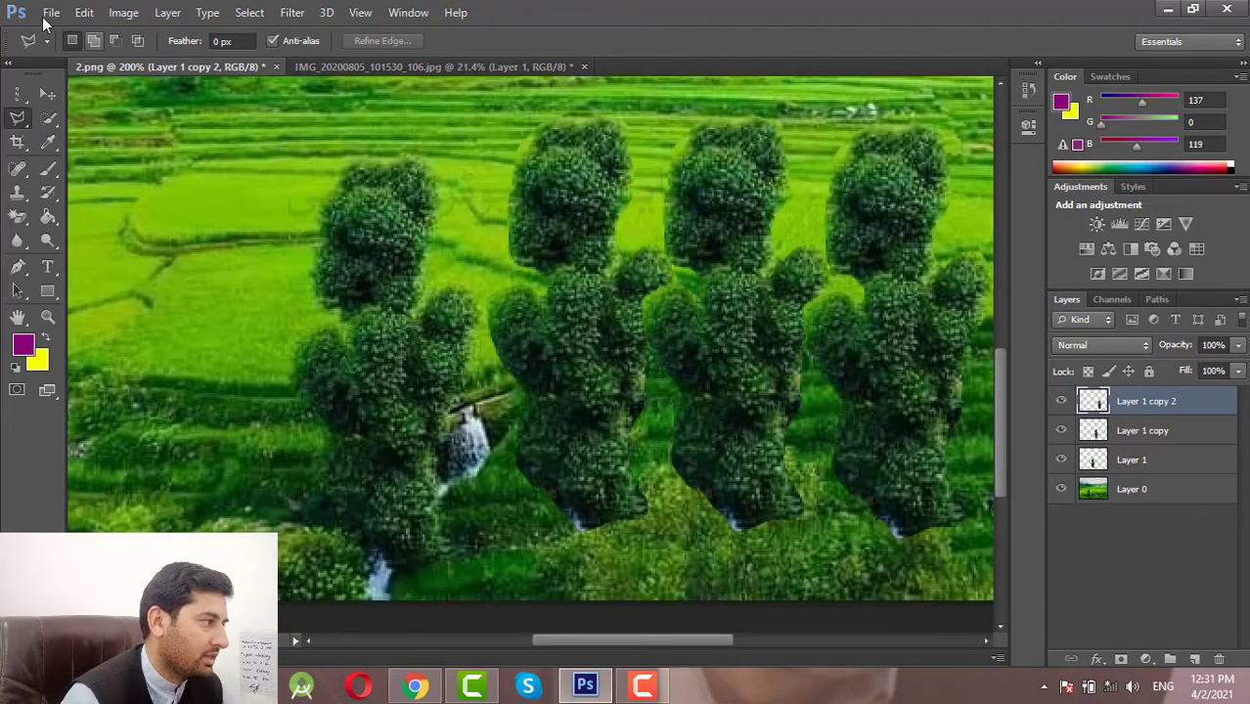
Open the laptop photo IMG_20210227_093629_511.jpg.
{"action": "left_click", "coordinate": [51, 13]}
{"action": "left_click", "coordinate": [71, 49]}
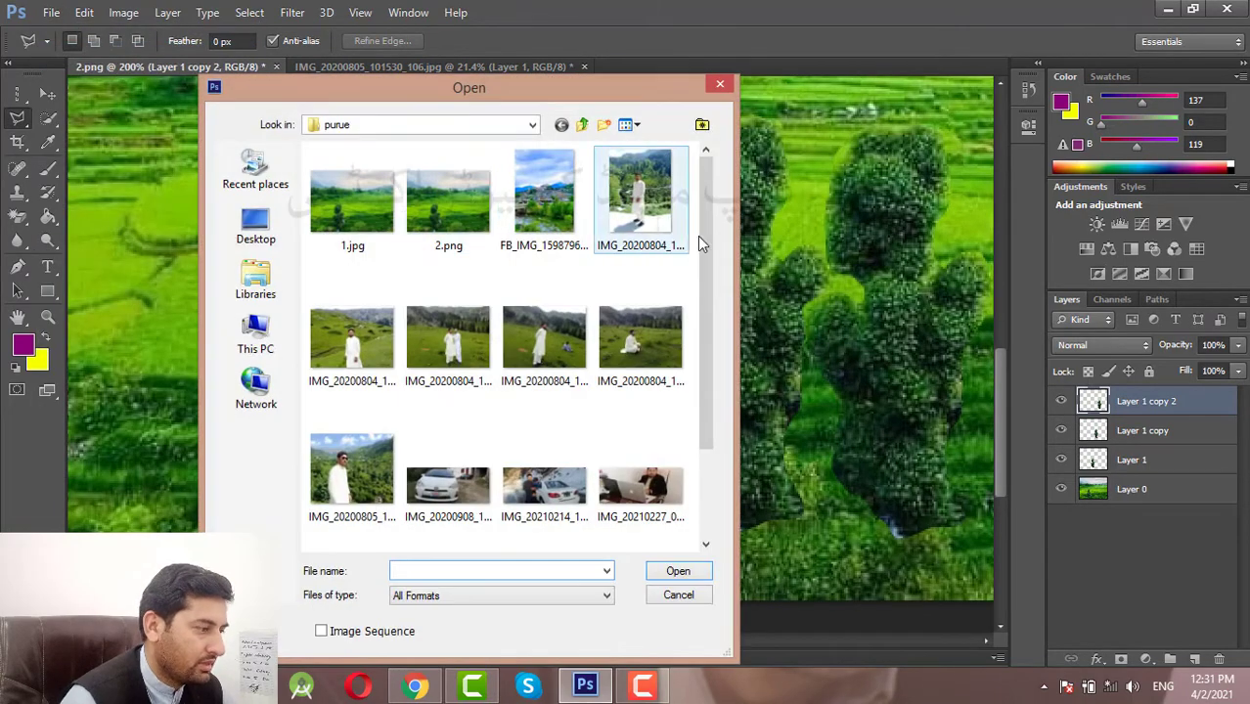
{"action": "left_click_drag", "start_coordinate": [706, 245], "coordinate": [713, 344]}
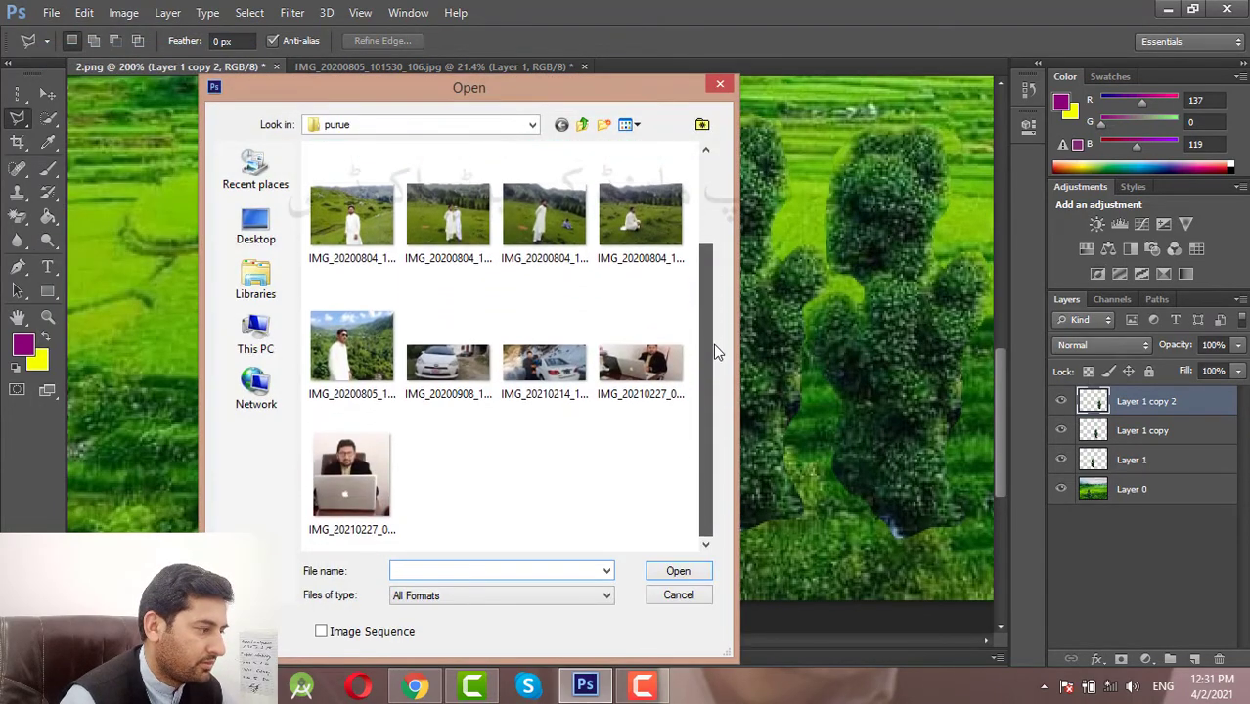
{"action": "double_click", "coordinate": [330, 472]}
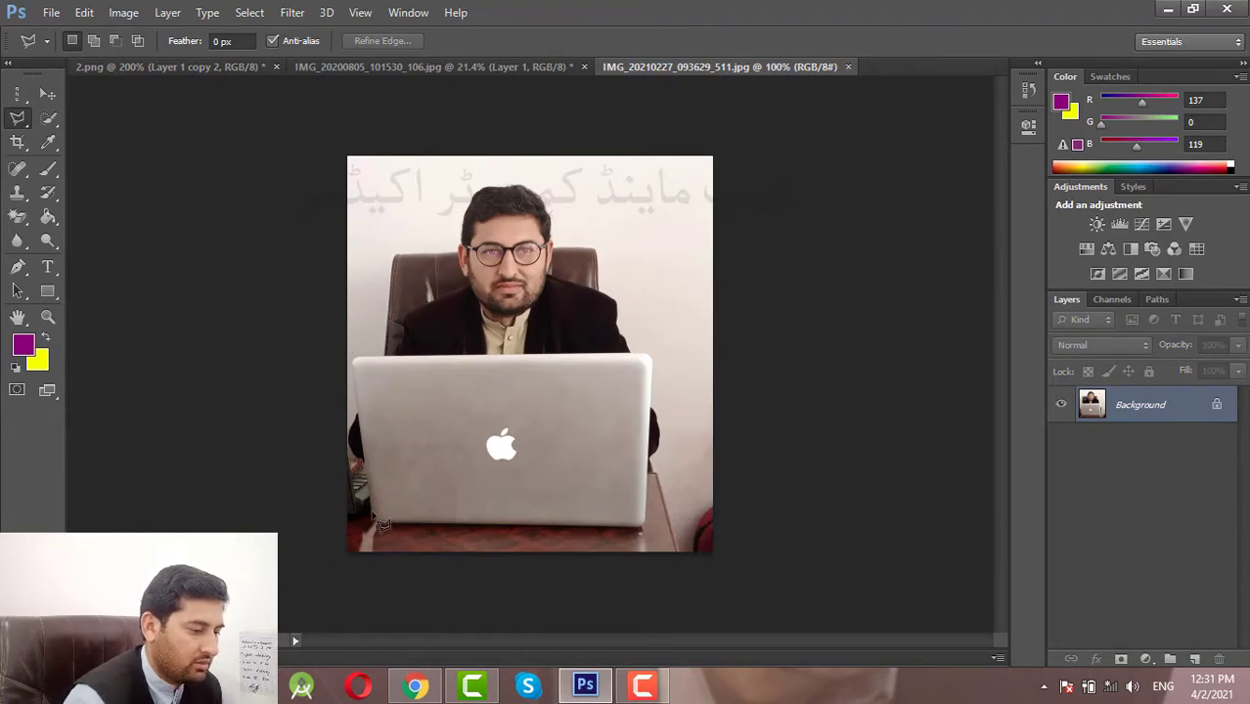
Unlock the background as Layer 0 and trace the laptop outline at 200% zoom.
{"action": "double_click", "coordinate": [1192, 413]}
{"action": "left_click", "coordinate": [807, 223]}
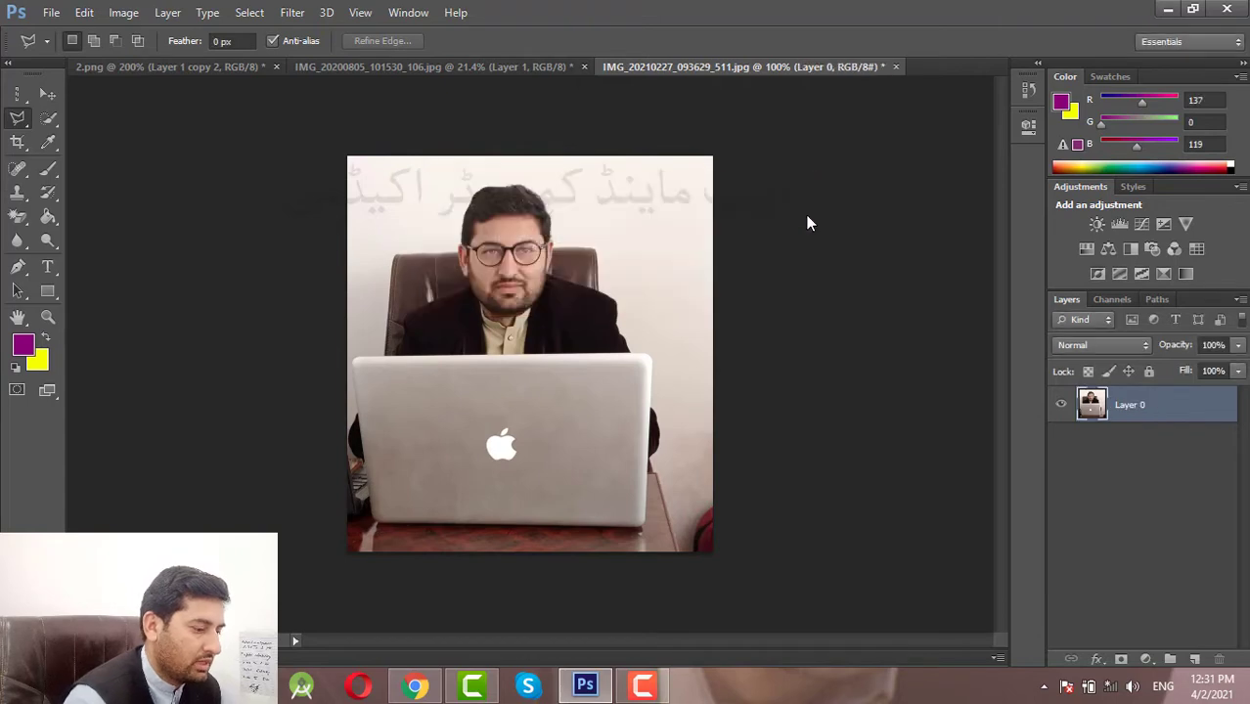
{"action": "key", "text": "ctrl+plus"}
{"action": "scroll", "coordinate": [841, 259], "scroll_direction": "down", "scroll_amount": 2}
{"action": "scroll", "coordinate": [855, 270], "scroll_direction": "down", "scroll_amount": 2}
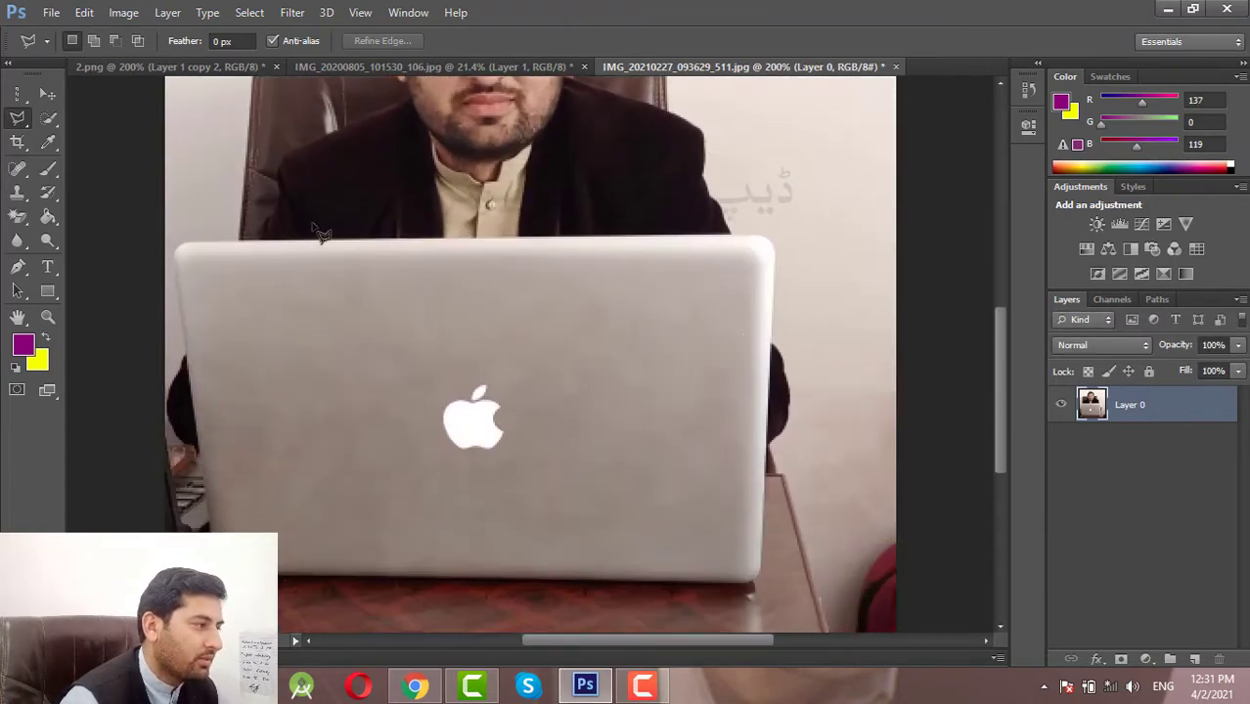
{"action": "left_click", "coordinate": [181, 245]}
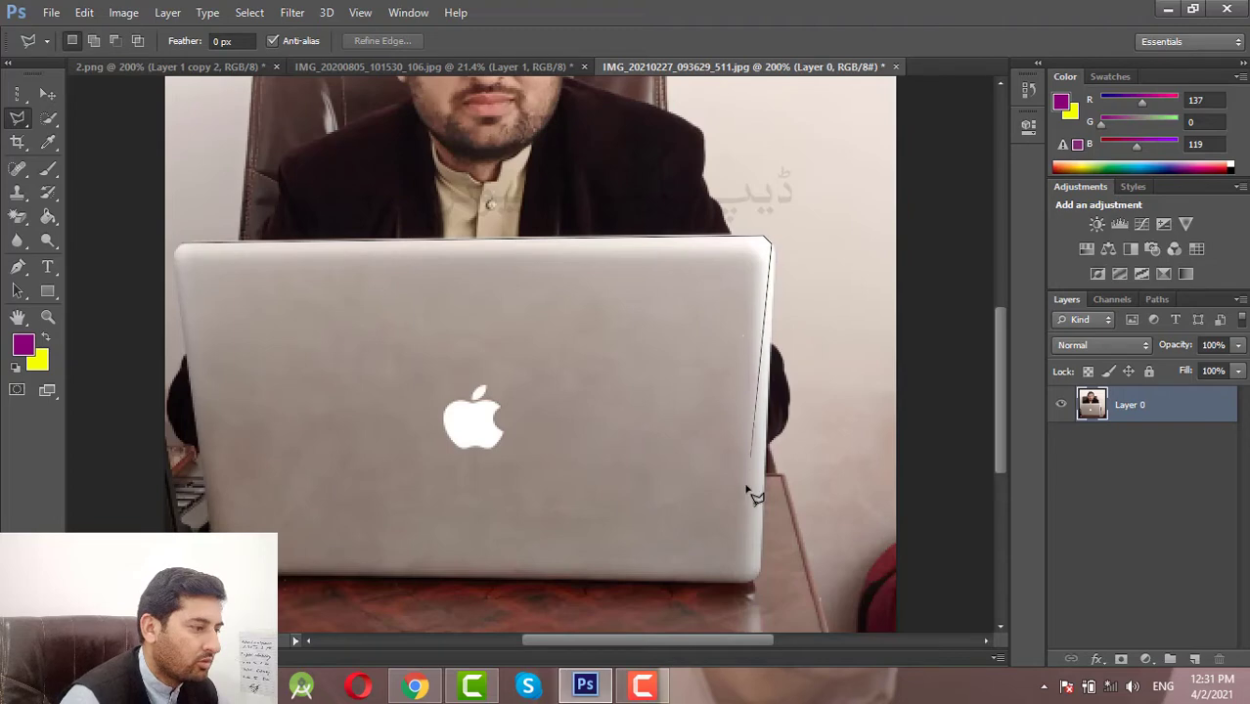
{"action": "left_click", "coordinate": [755, 582]}
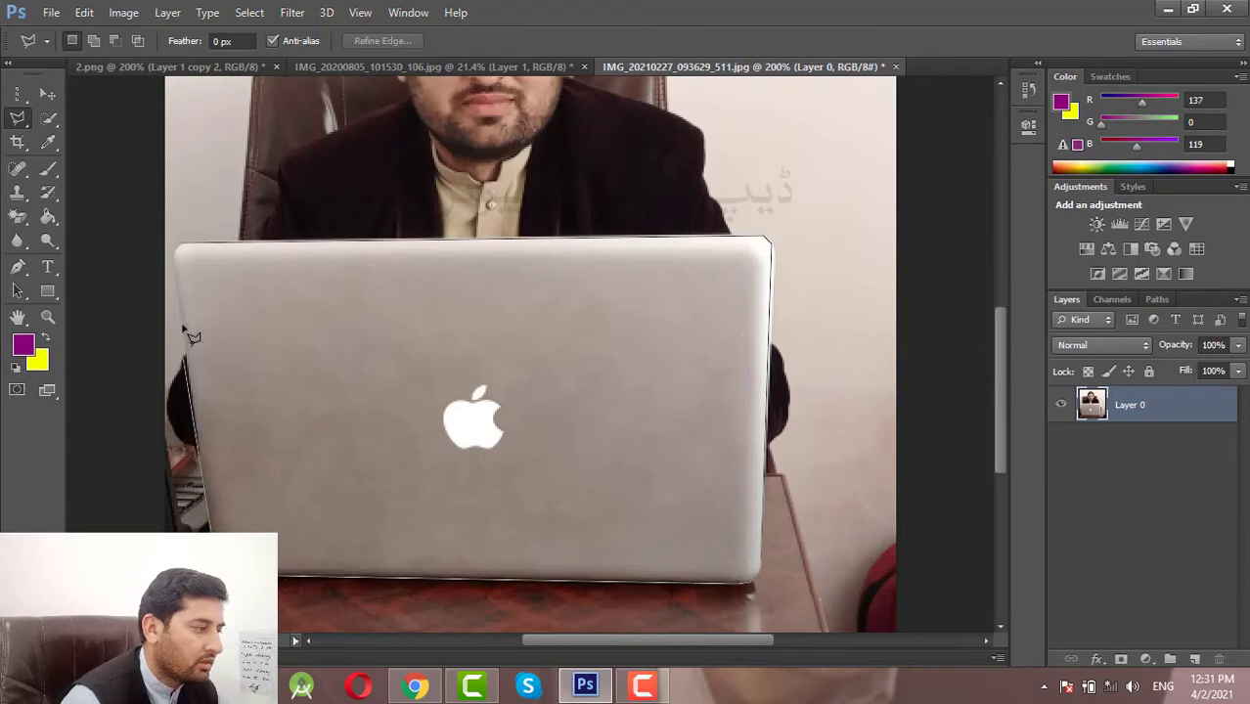
{"action": "left_click", "coordinate": [183, 246]}
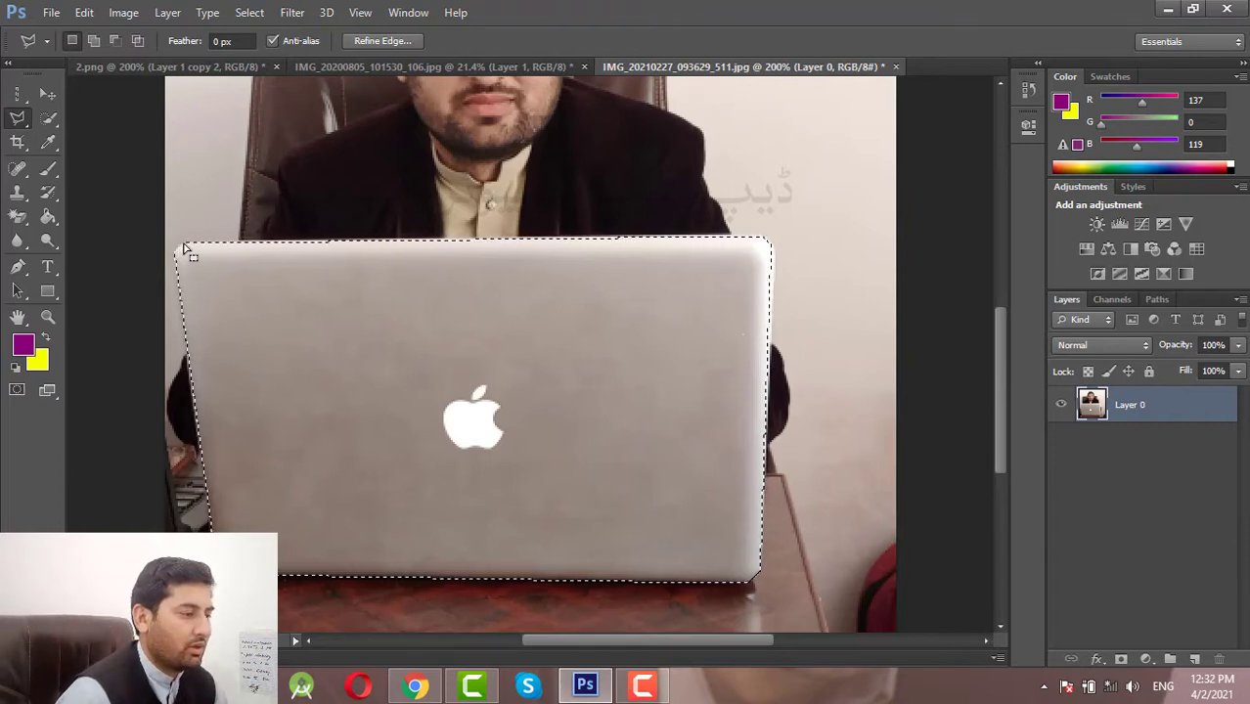
Duplicate the laptop to Layer 1 and shift the copy lower-left of the original.
{"action": "key", "text": "ctrl+j"}
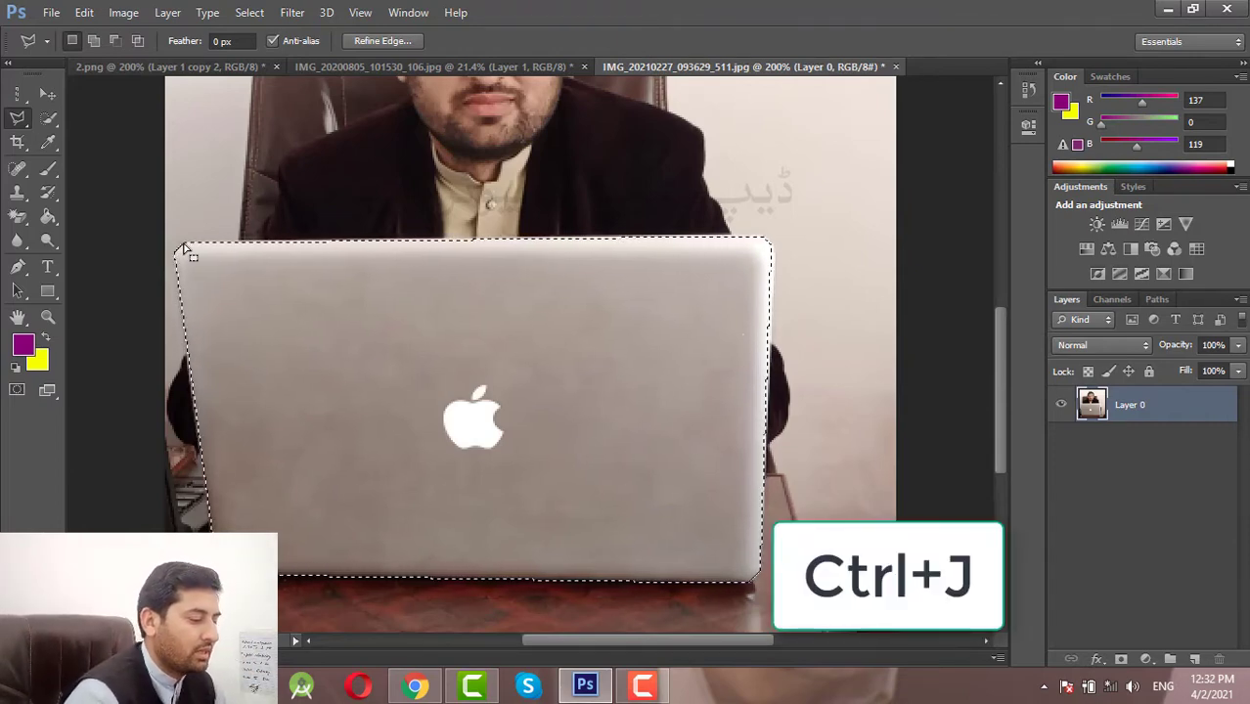
{"action": "key", "text": "ctrl+j"}
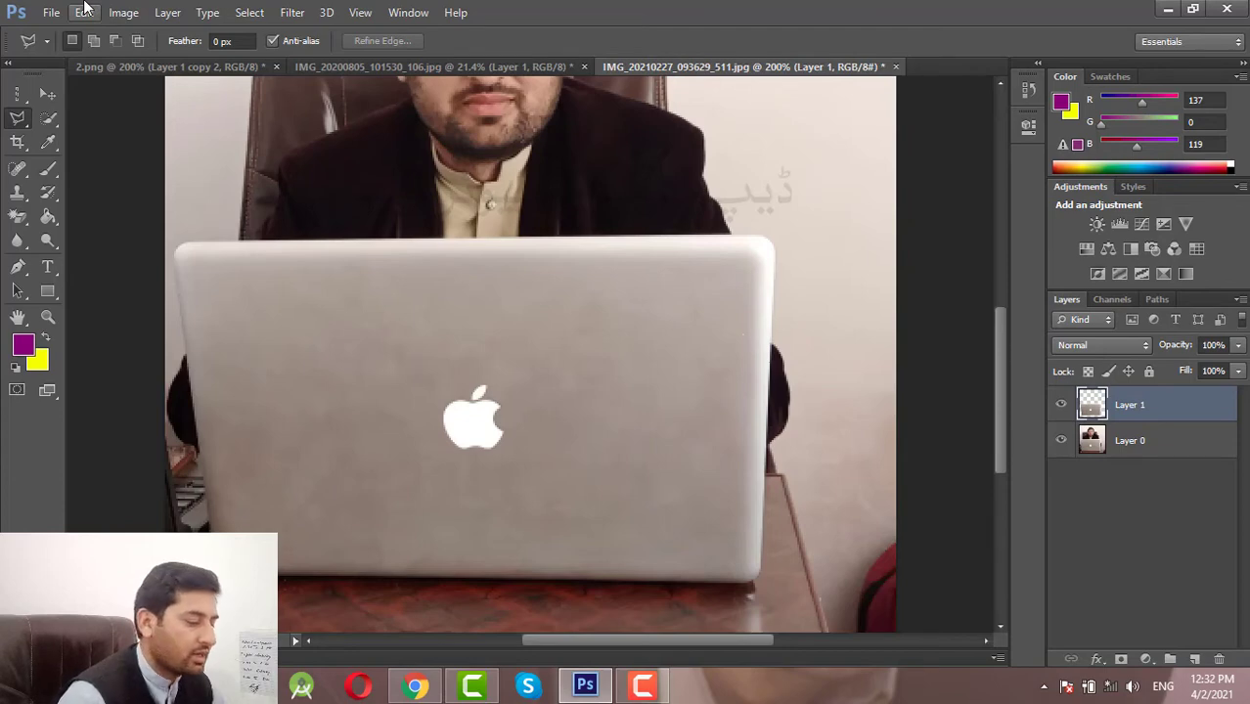
{"action": "key", "text": "ctrl+t"}
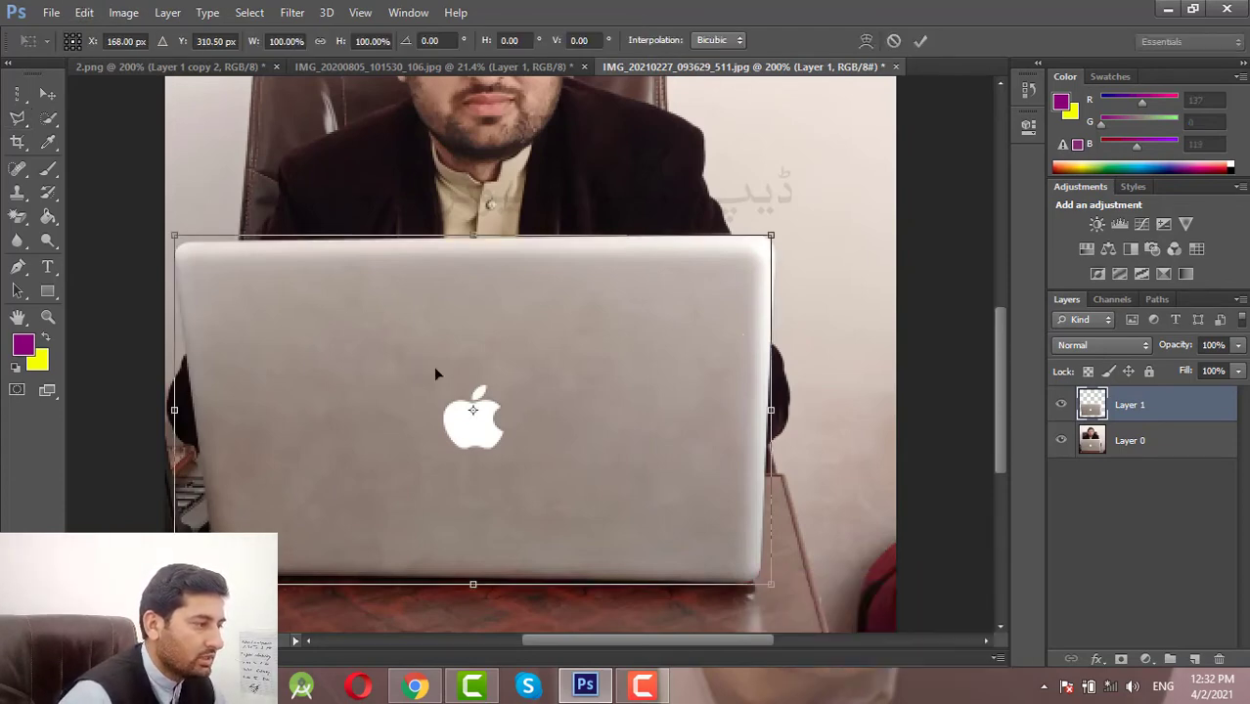
{"action": "mouse_move", "coordinate": [436, 374]}
{"action": "left_mouse_down"}
{"action": "mouse_move", "coordinate": [428, 277]}
{"action": "mouse_move", "coordinate": [439, 470]}
{"action": "left_mouse_up"}
{"action": "scroll", "coordinate": [445, 479], "scroll_direction": "down", "scroll_amount": 2}
{"action": "scroll", "coordinate": [414, 400], "scroll_direction": "down", "scroll_amount": 1}
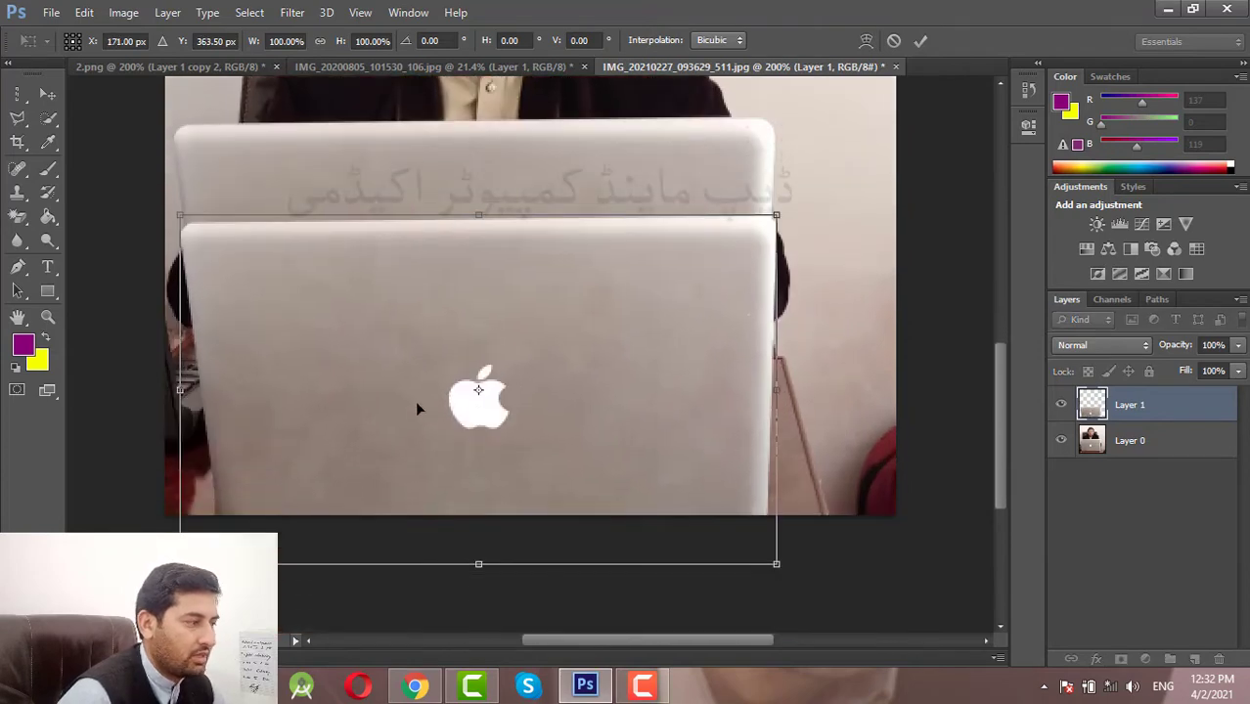
{"action": "mouse_move", "coordinate": [416, 403]}
{"action": "left_mouse_down"}
{"action": "mouse_move", "coordinate": [281, 332]}
{"action": "mouse_move", "coordinate": [279, 346]}
{"action": "left_mouse_up"}
{"action": "key", "text": "Return"}
{"action": "key", "text": "l"}
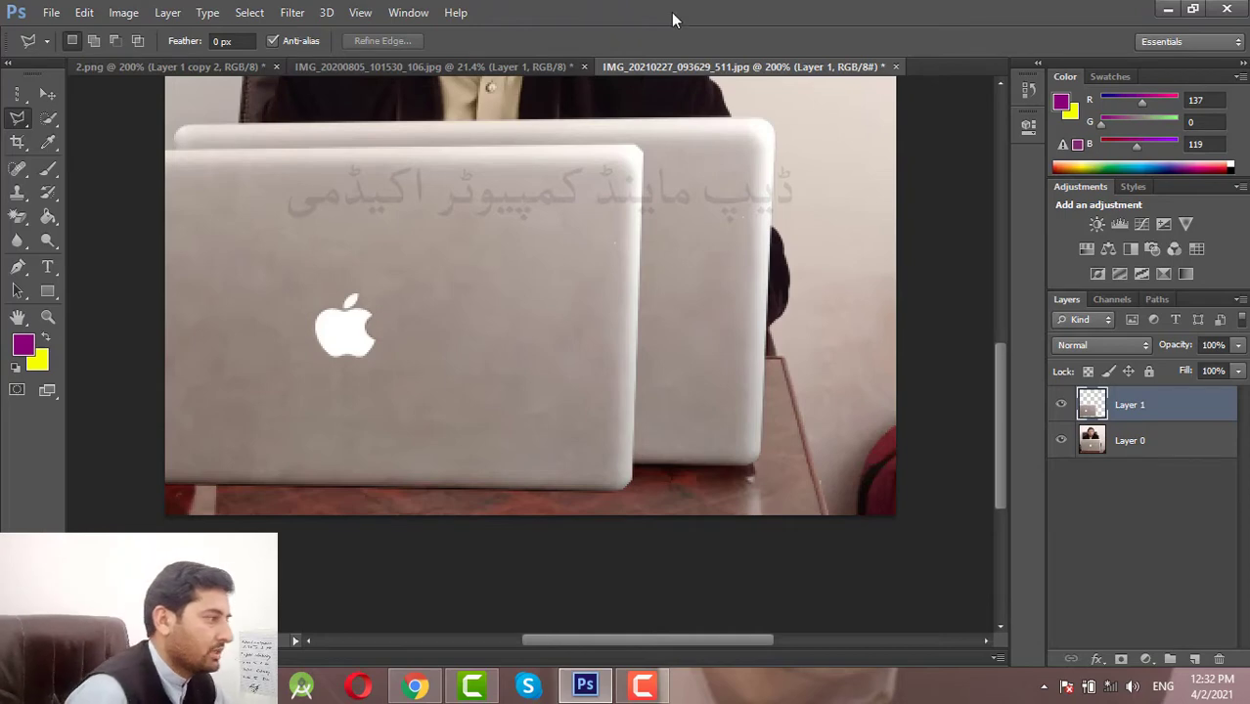
{"action": "right_click", "coordinate": [20, 119]}
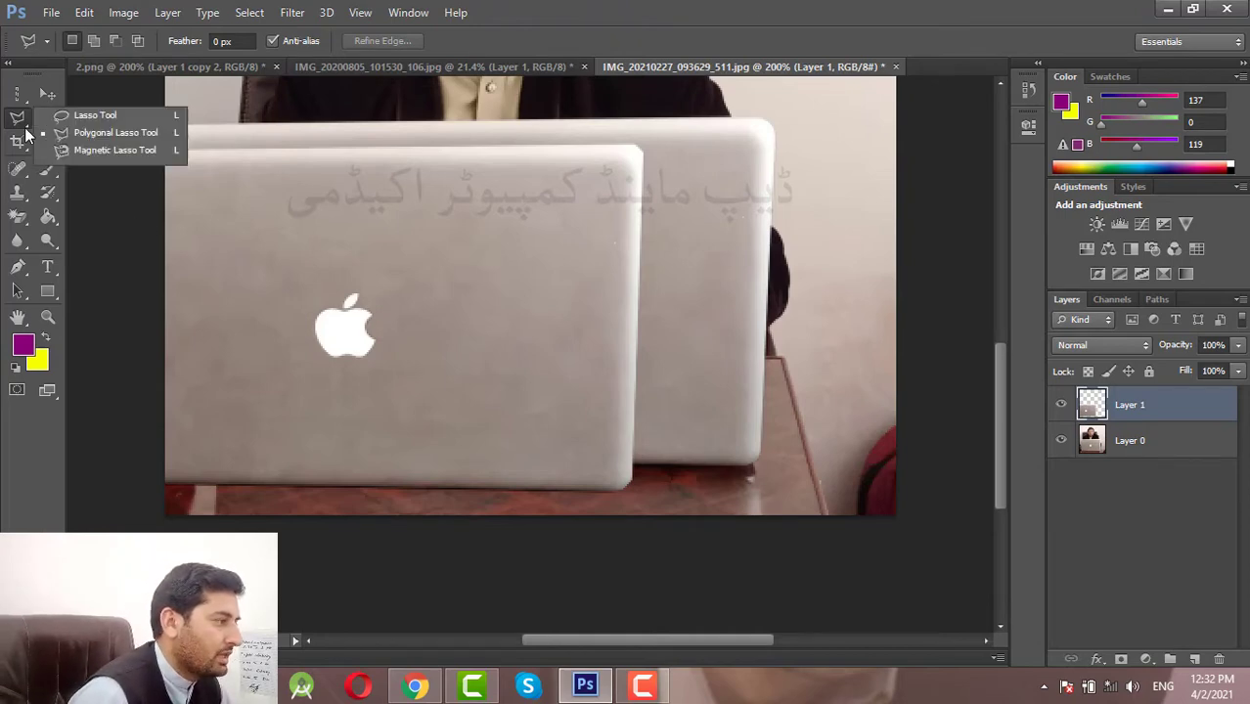
Open IMG_20200804_181142_958.jpg, the man on the green hillside, zoomed to 33.3%.
{"action": "left_click", "coordinate": [75, 149]}
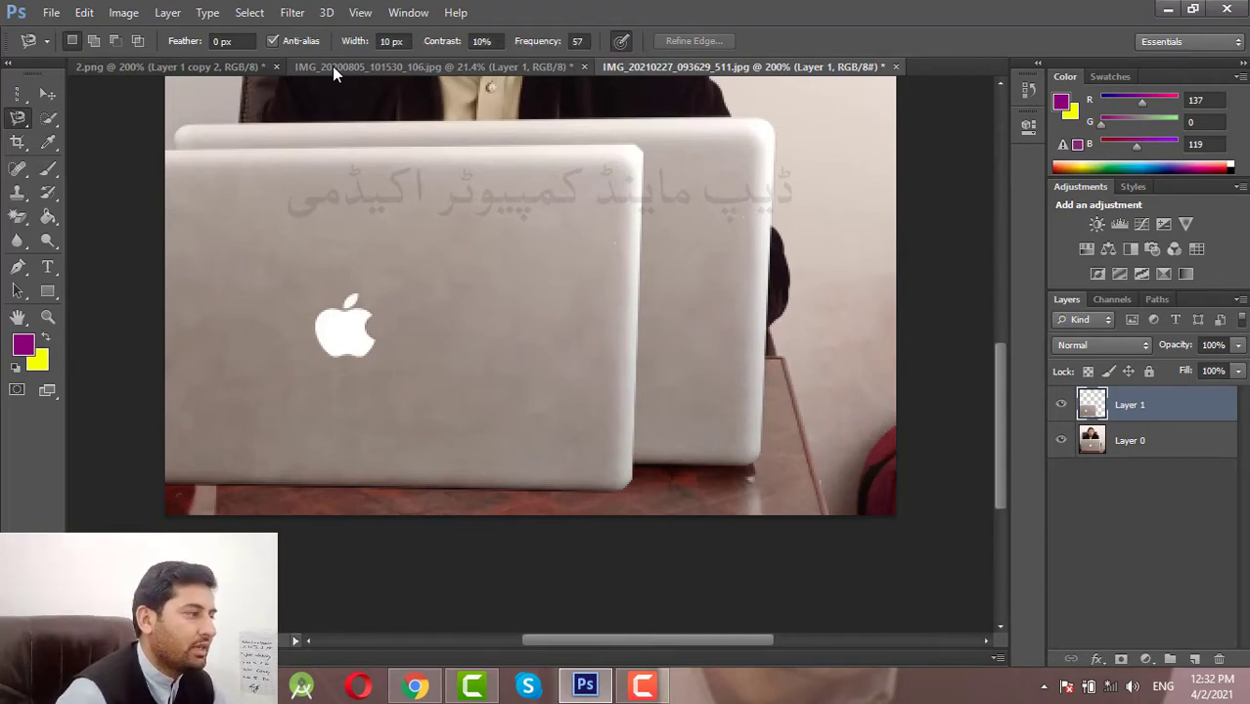
{"action": "left_click", "coordinate": [332, 66]}
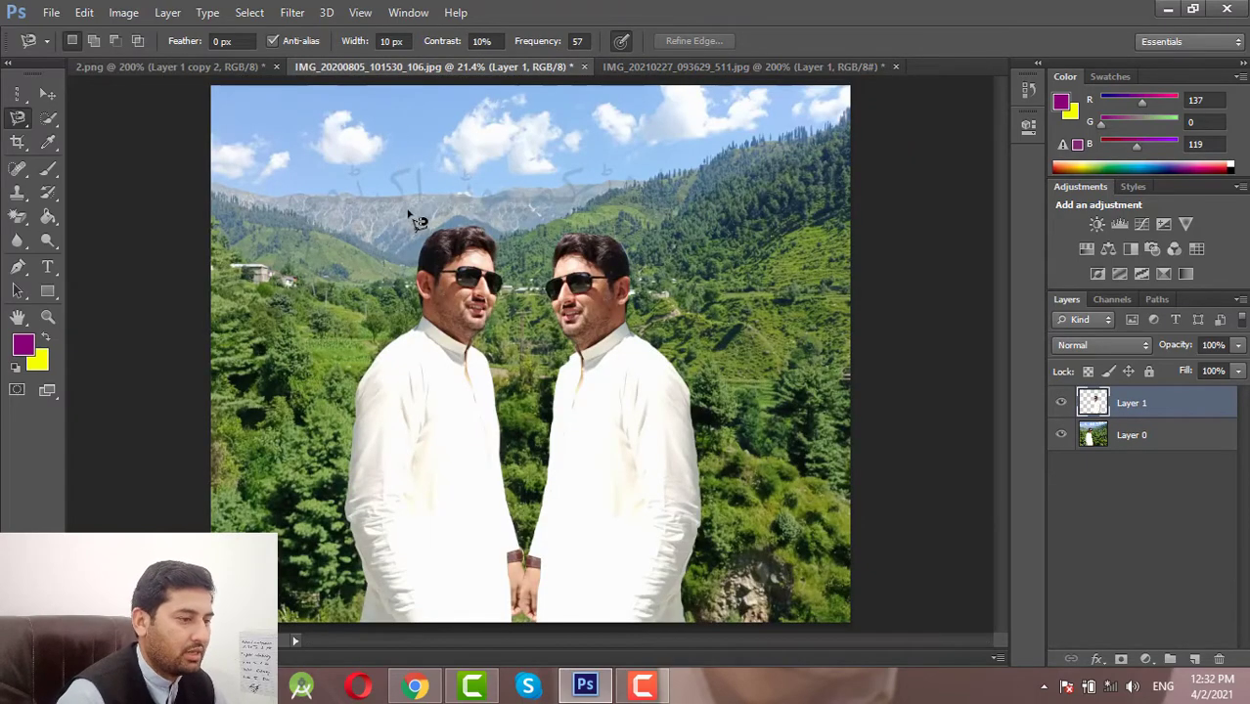
{"action": "left_click", "coordinate": [51, 12]}
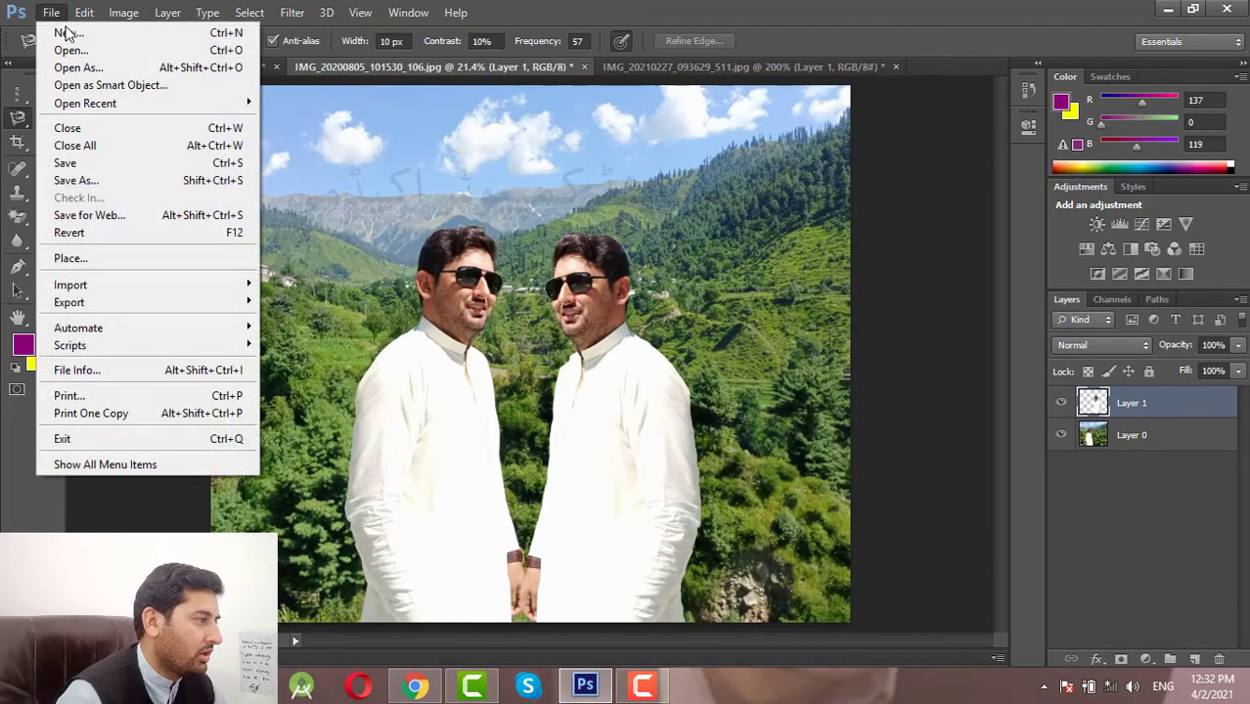
{"action": "left_click", "coordinate": [77, 47]}
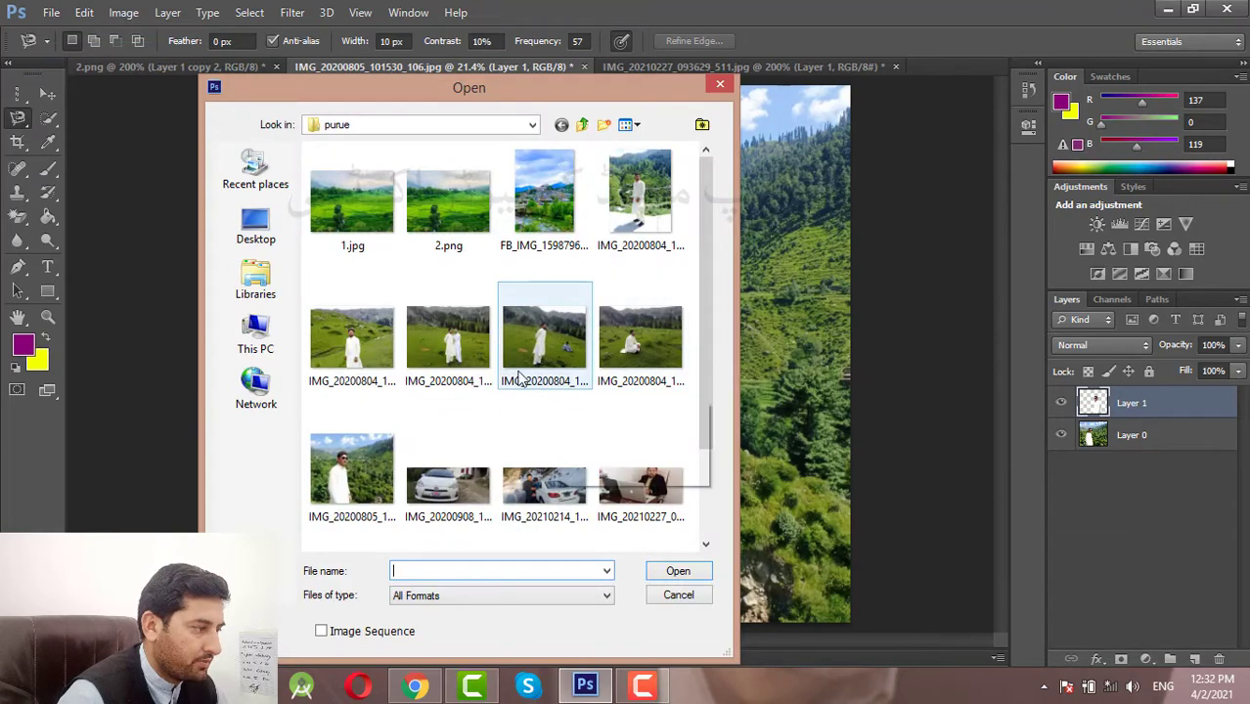
{"action": "mouse_move", "coordinate": [543, 337]}
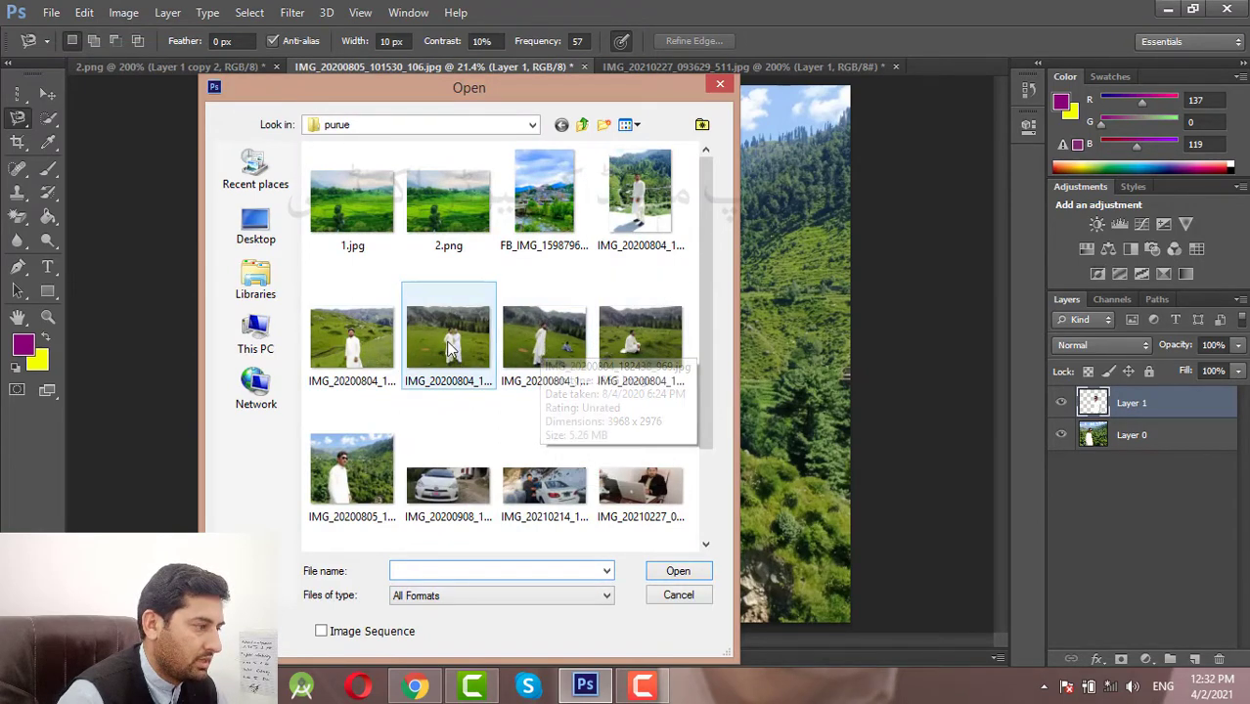
{"action": "double_click", "coordinate": [377, 344]}
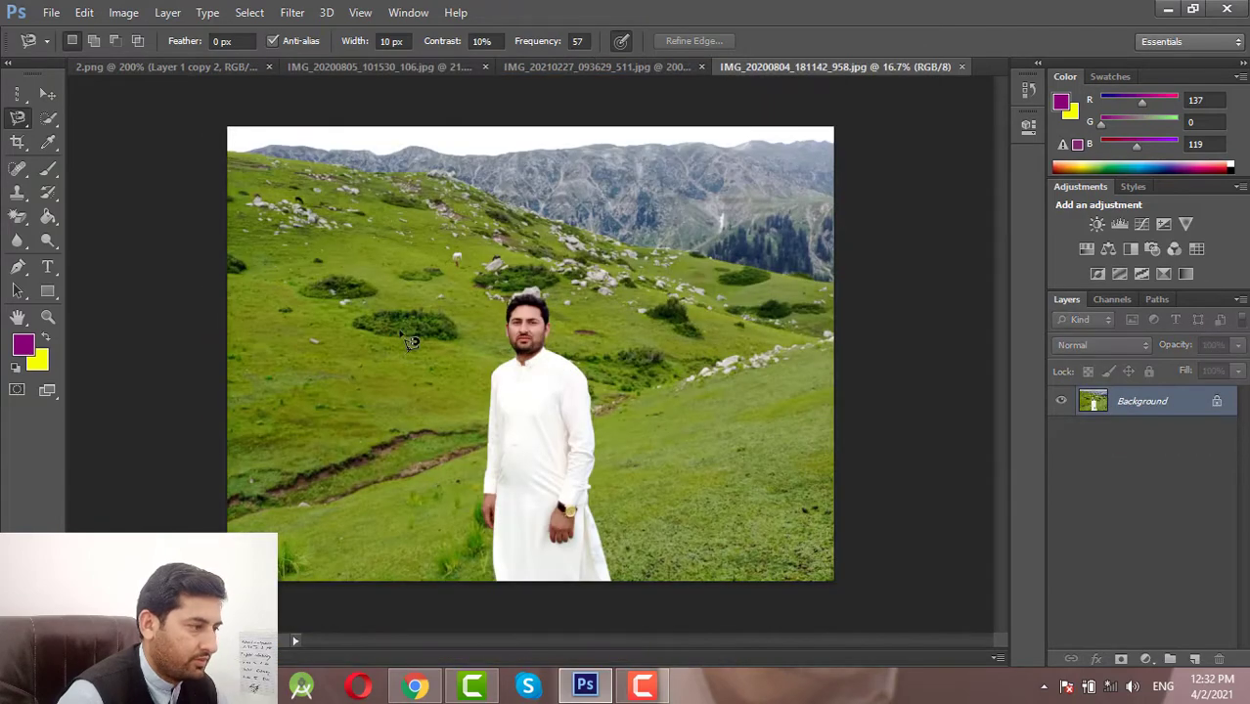
{"action": "key", "text": "ctrl+plus"}
{"action": "key", "text": "ctrl+plus"}
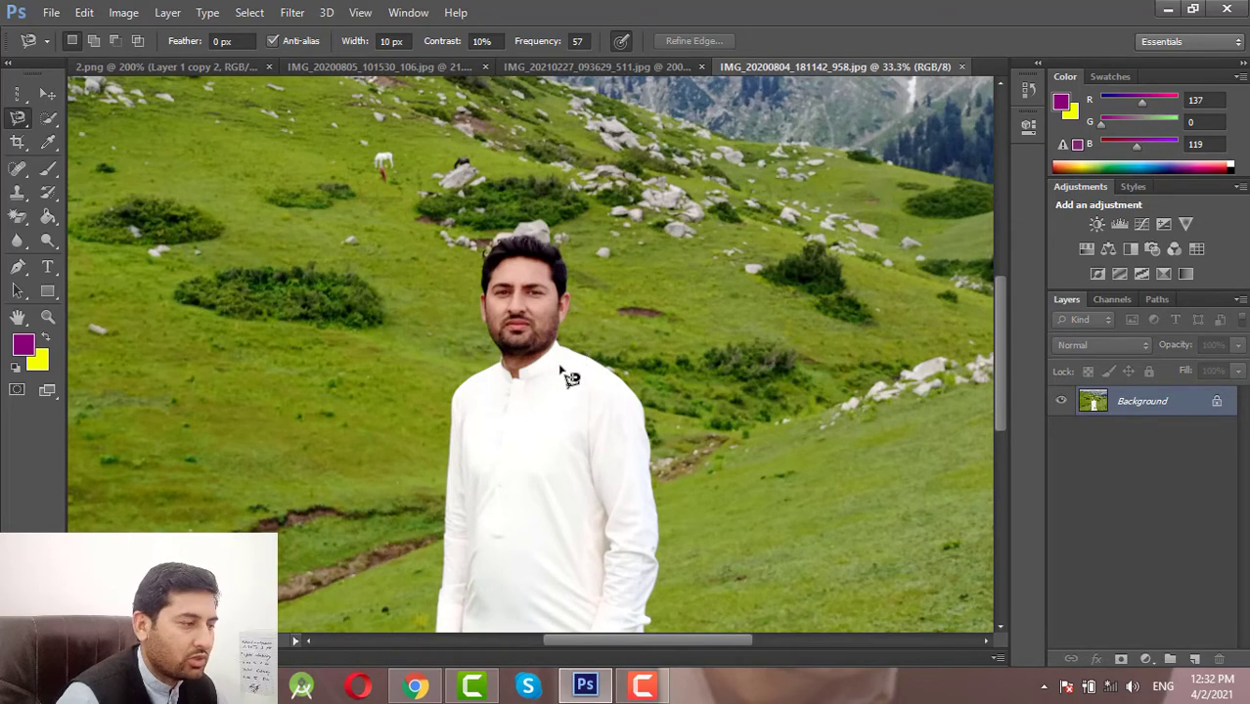
{"action": "scroll", "coordinate": [563, 377], "scroll_direction": "down", "scroll_amount": 3}
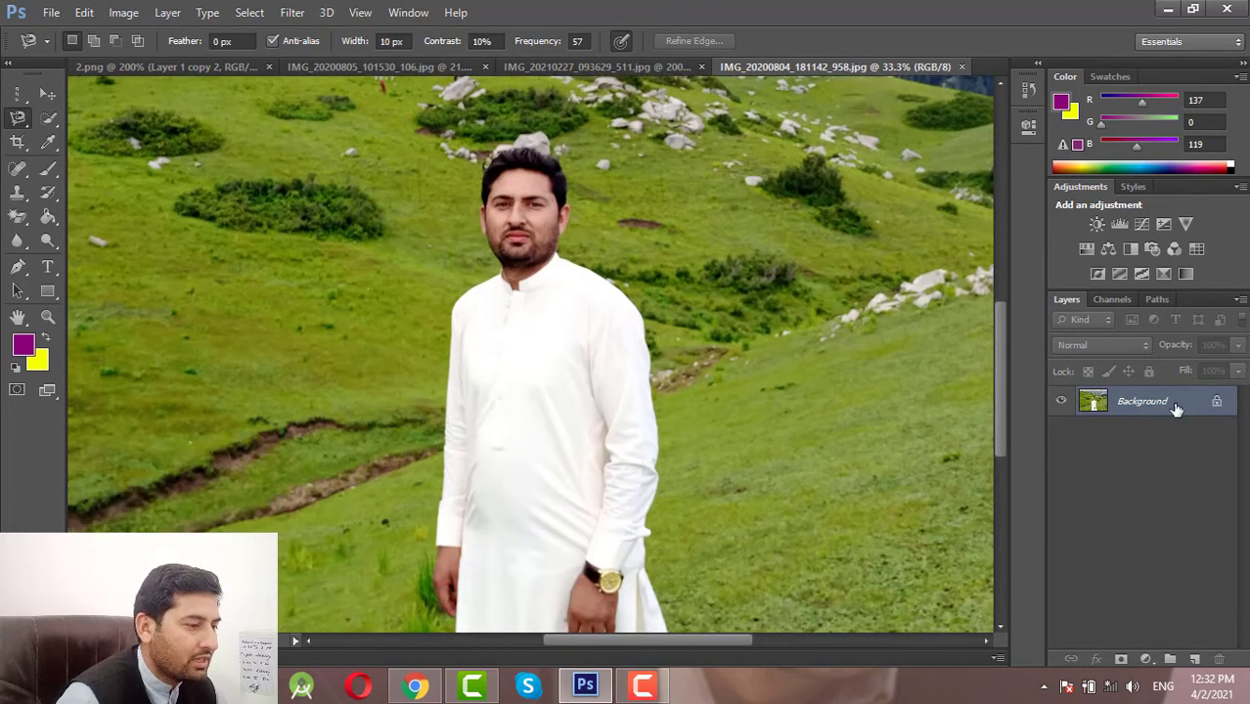
Convert the hillside photo's Background into Layer 0 and choose the Magnetic Lasso.
{"action": "double_click", "coordinate": [1177, 405]}
{"action": "left_click", "coordinate": [788, 215]}
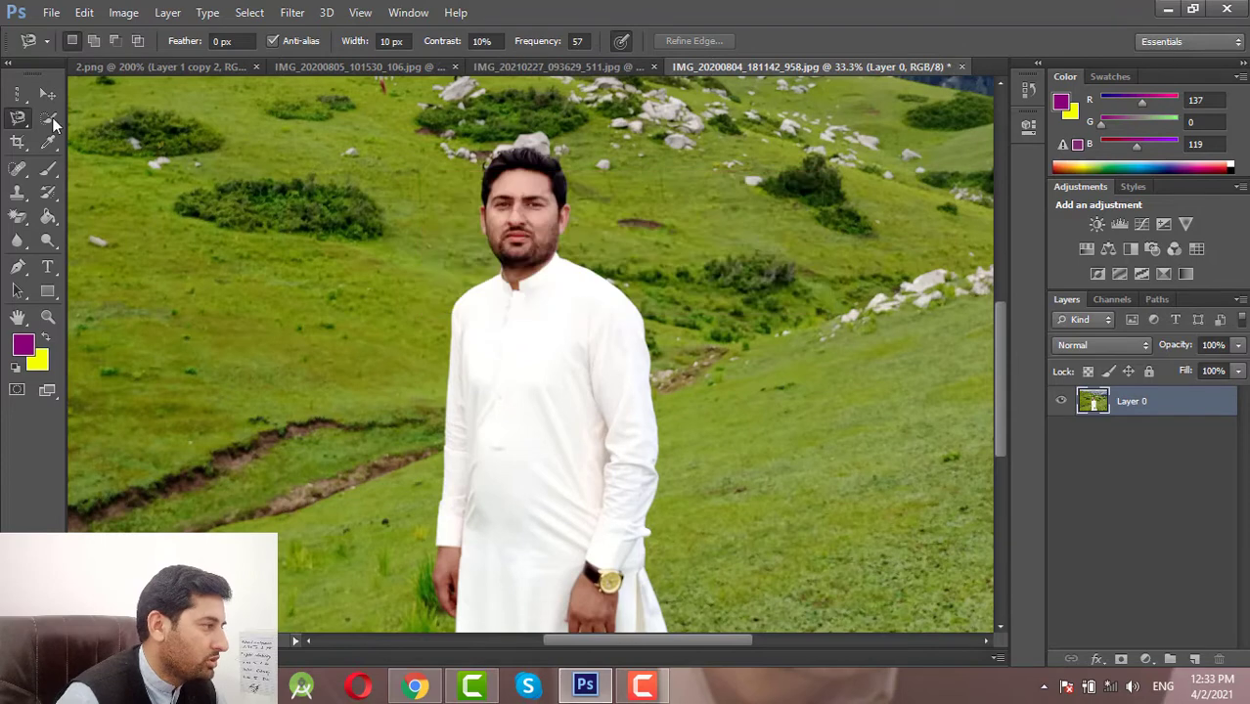
{"action": "right_click", "coordinate": [15, 121]}
{"action": "left_click", "coordinate": [113, 151]}
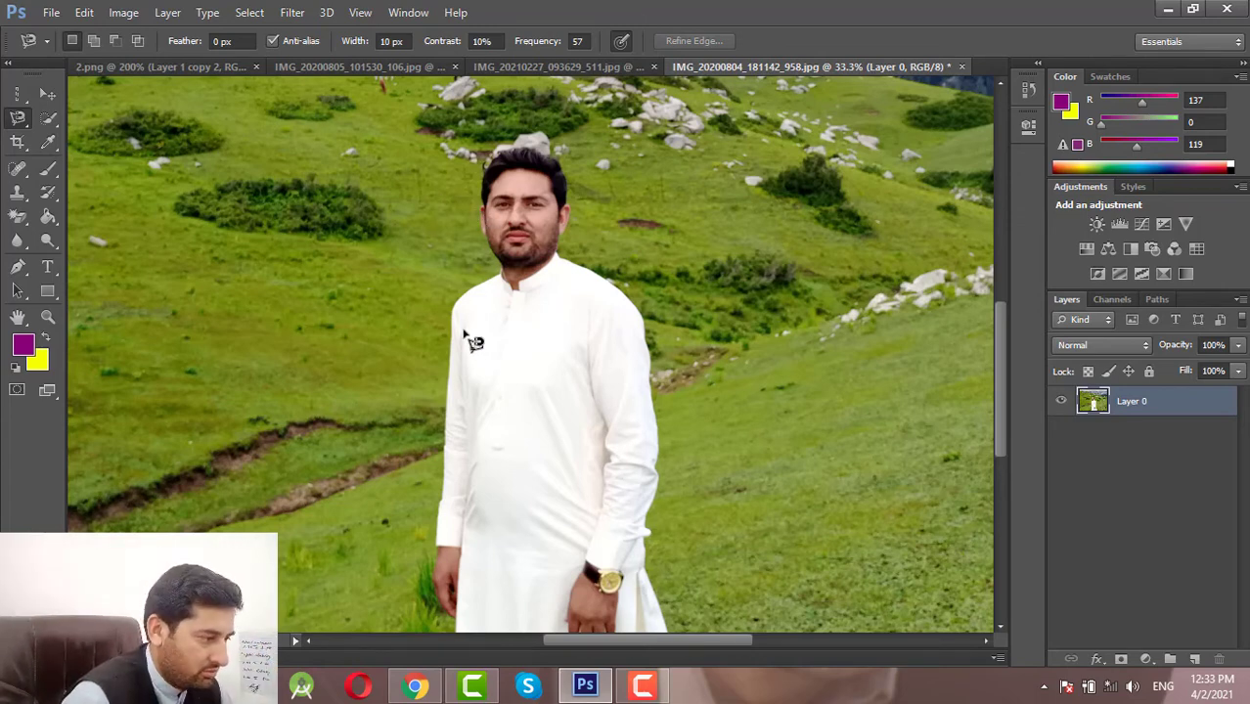
Trace a magnetic outline around the man from shoulder down to his feet and up to his forehead.
{"action": "left_click", "coordinate": [563, 260]}
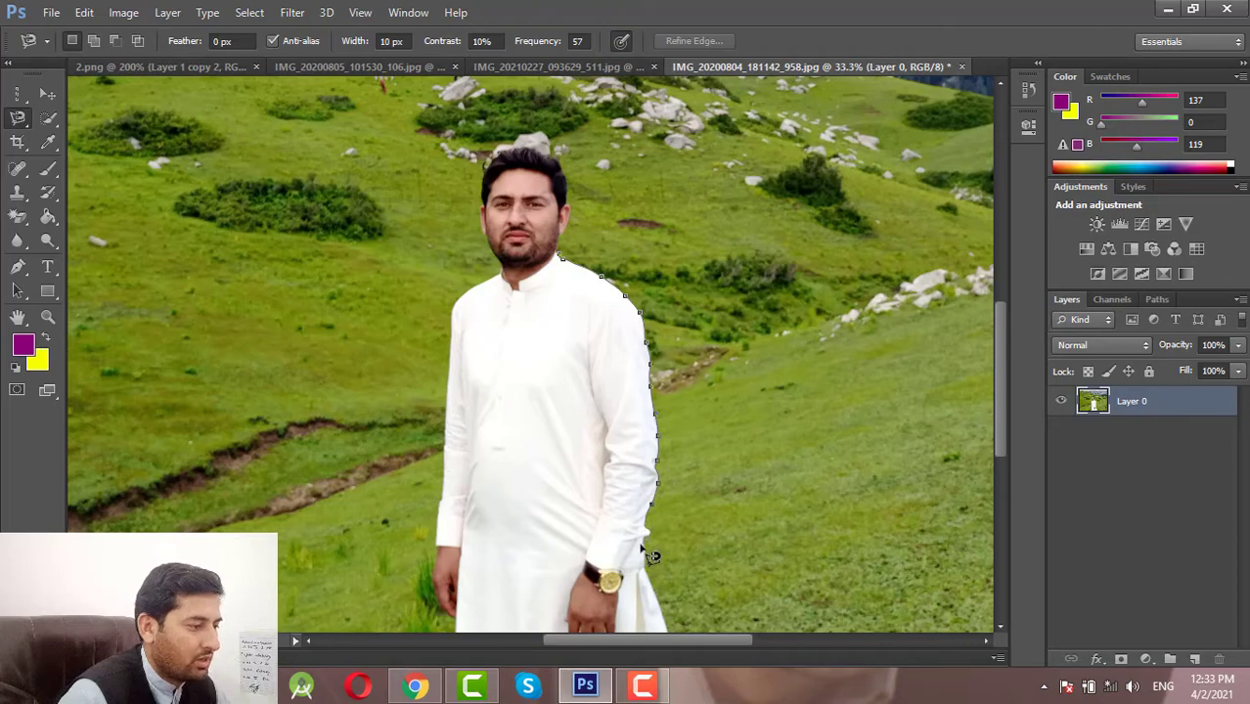
{"action": "key", "text": "space"}
{"action": "left_click_drag", "start_coordinate": [643, 583], "coordinate": [645, 291]}
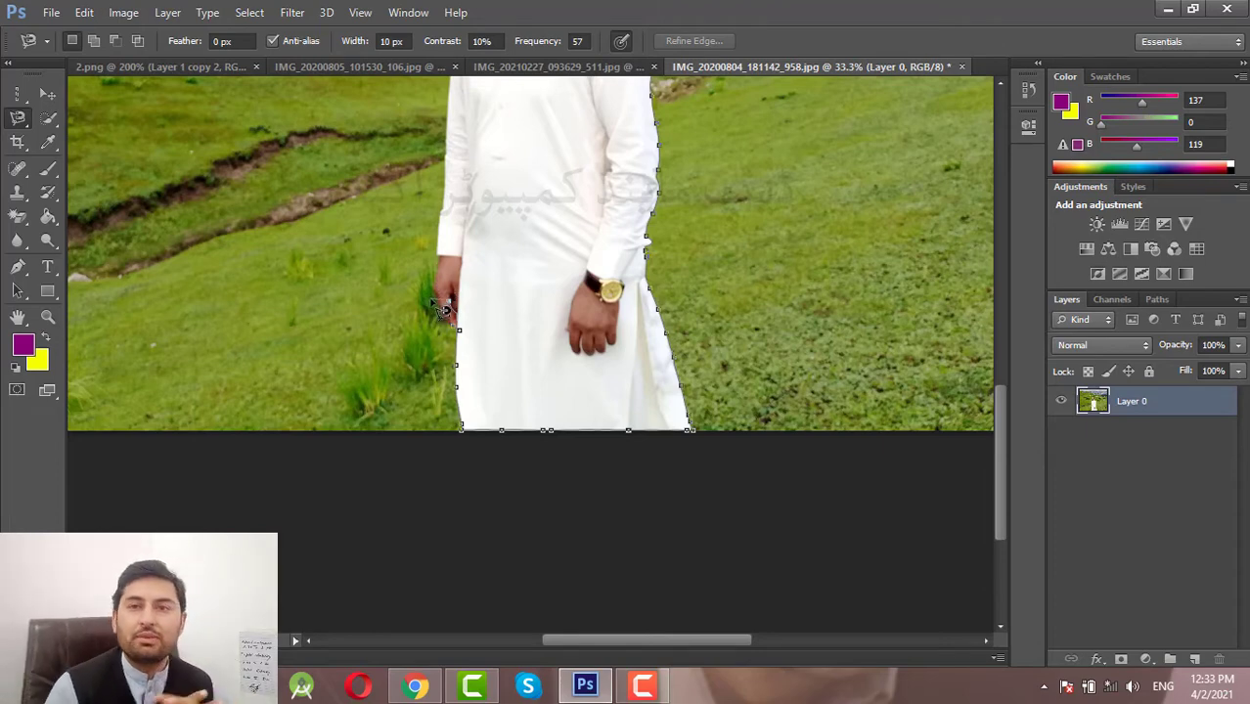
{"action": "key", "text": "BackSpace"}
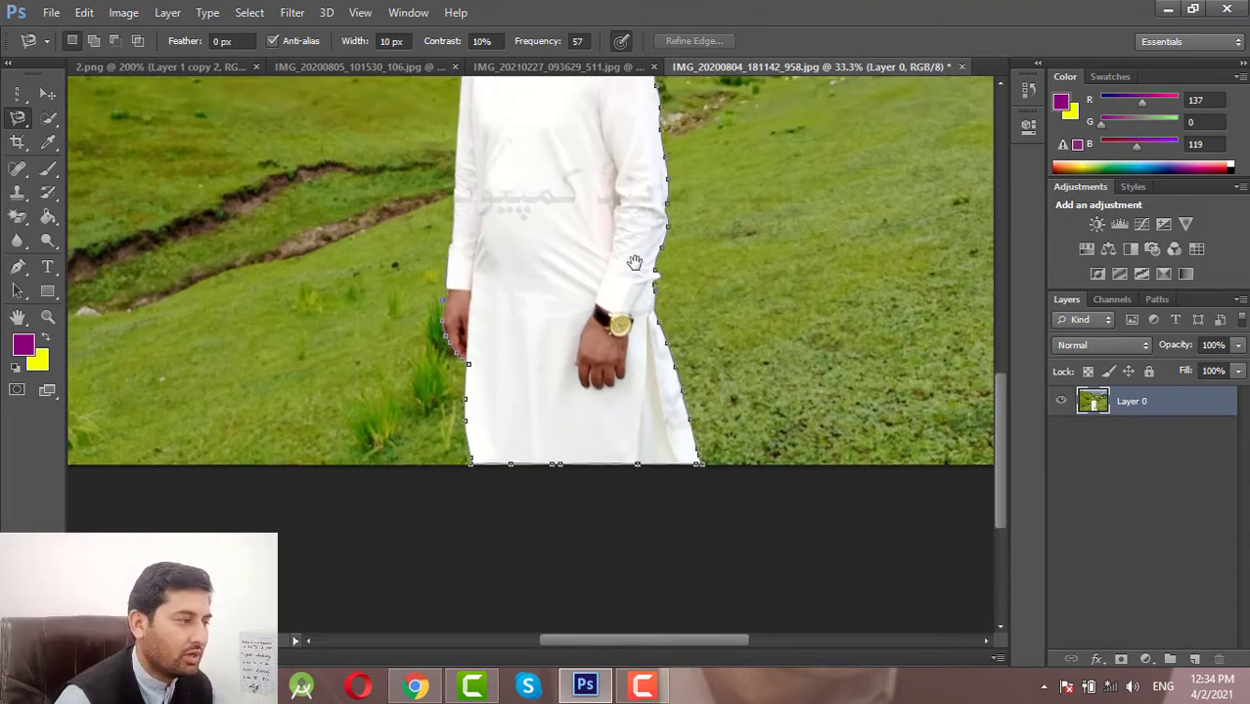
{"action": "left_click_drag", "start_coordinate": [608, 145], "coordinate": [650, 430]}
{"action": "left_click_drag", "start_coordinate": [570, 371], "coordinate": [577, 434]}
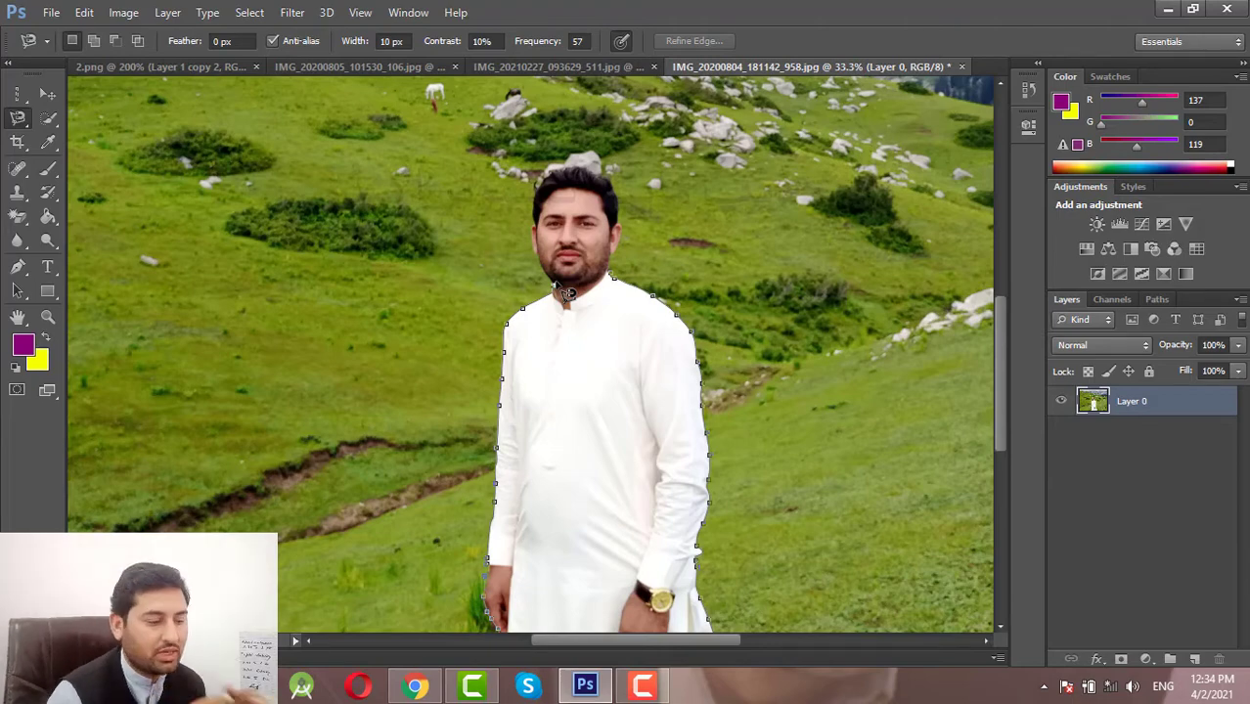
{"action": "scroll", "coordinate": [567, 293], "scroll_direction": "up", "scroll_amount": 1}
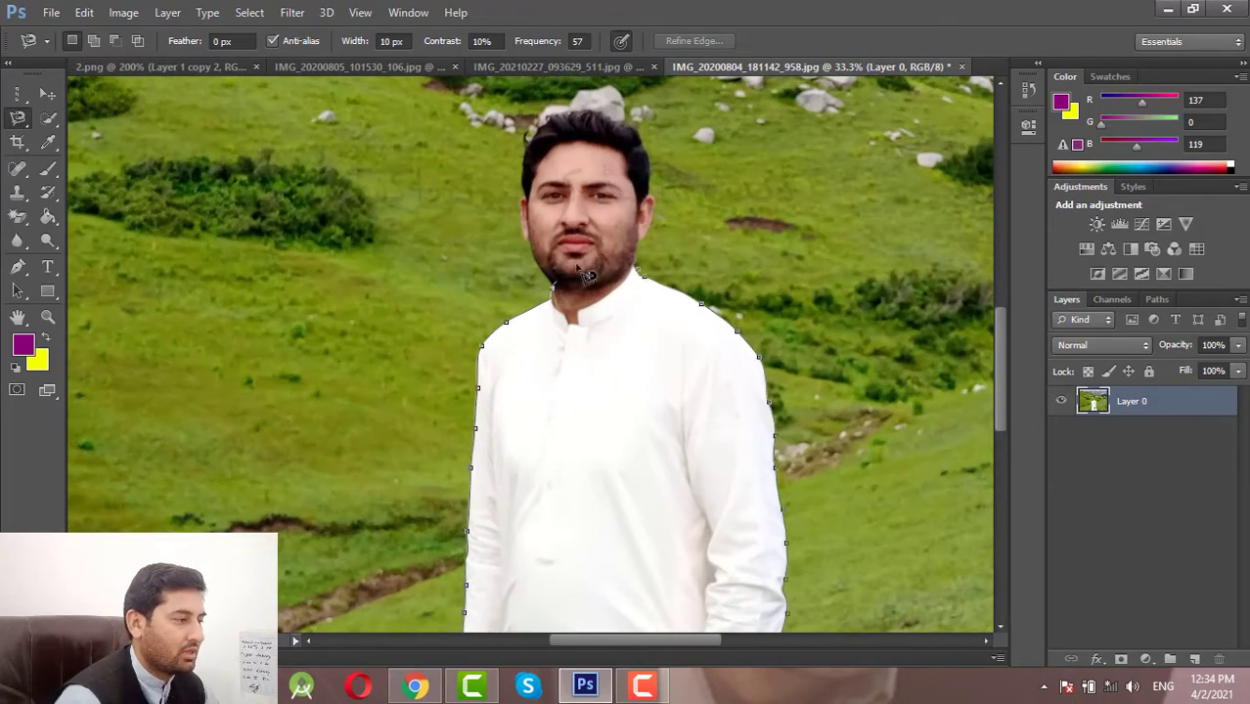
{"action": "left_click", "coordinate": [612, 172]}
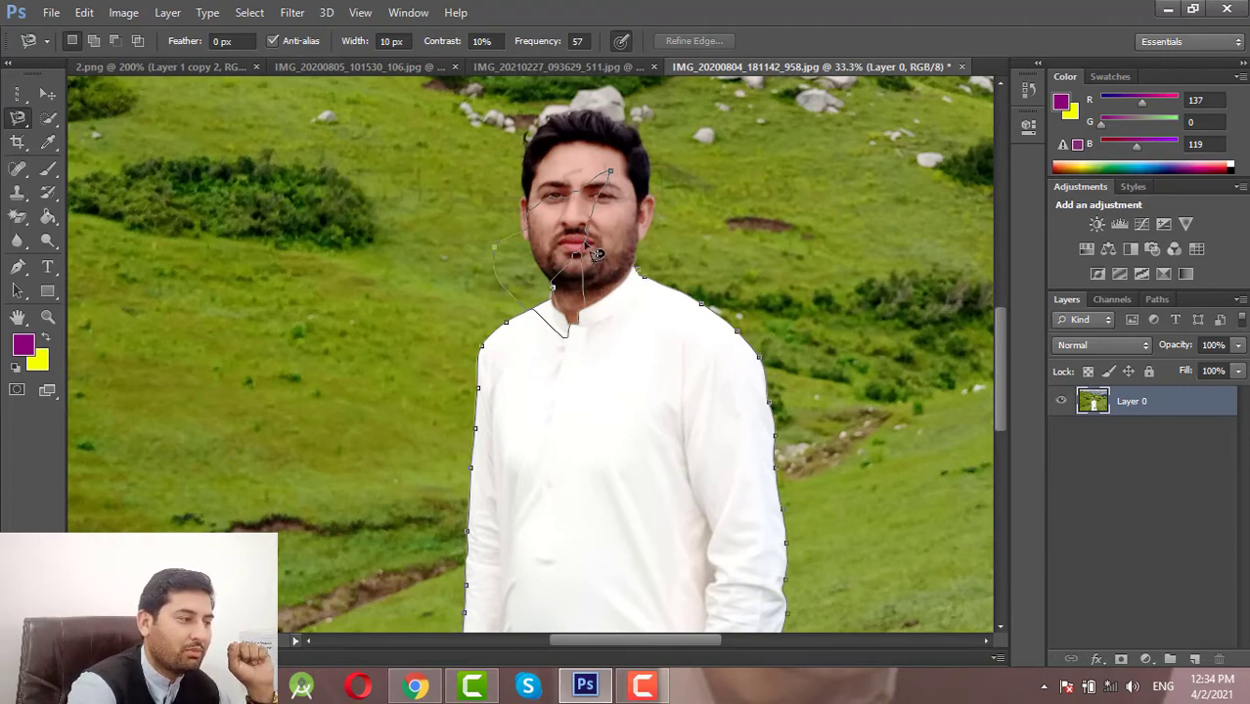
{"action": "key", "text": "BackSpace"}
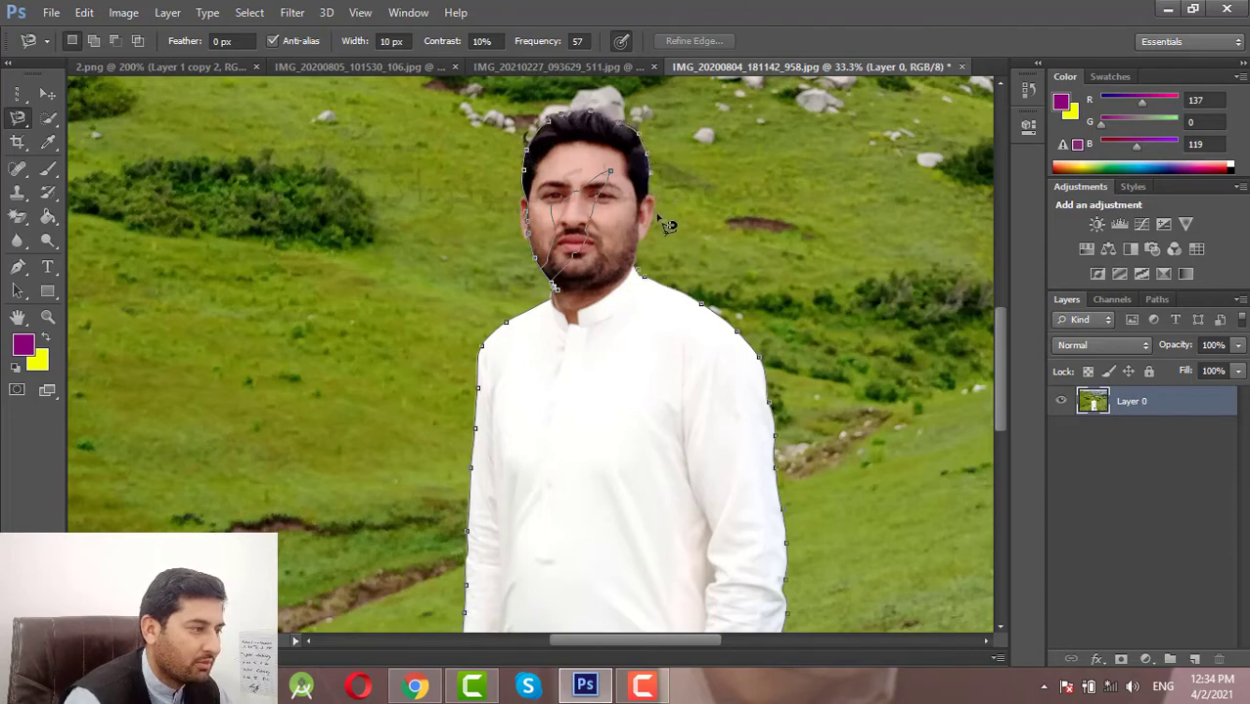
Close the outline around the man, switch to Add mode and zoom to 200% on his face.
{"action": "left_click", "coordinate": [641, 279]}
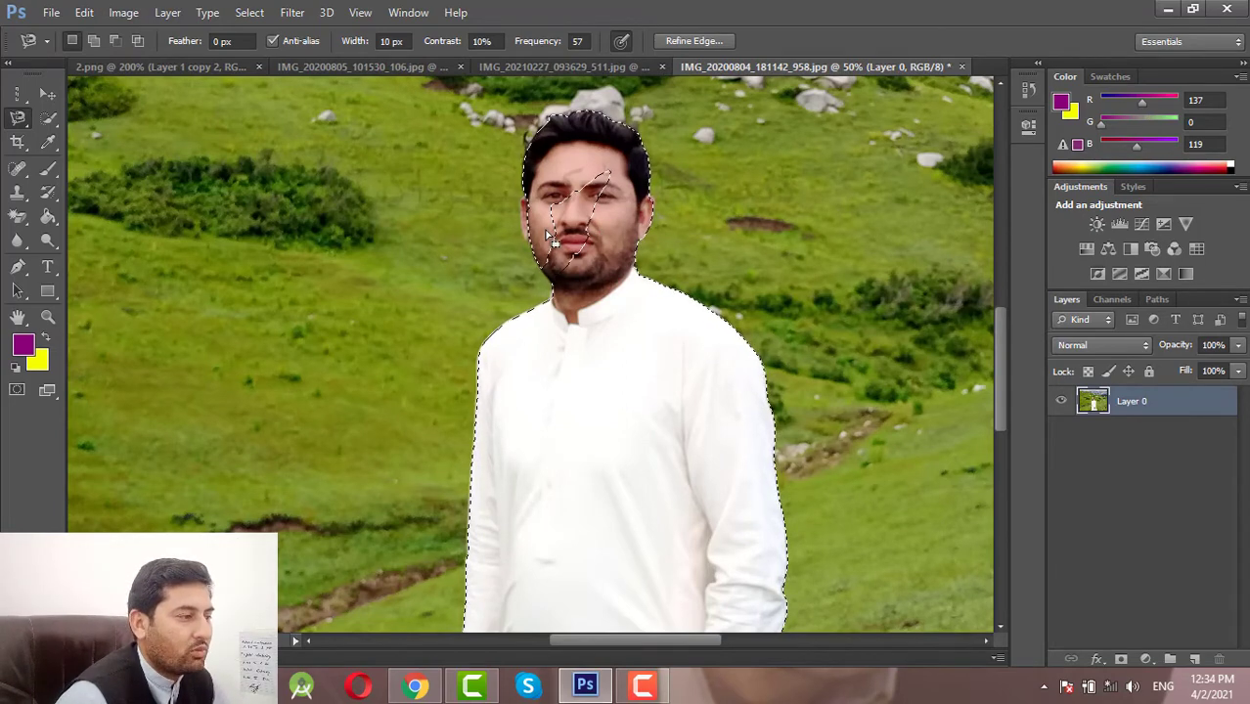
{"action": "left_click", "coordinate": [97, 46]}
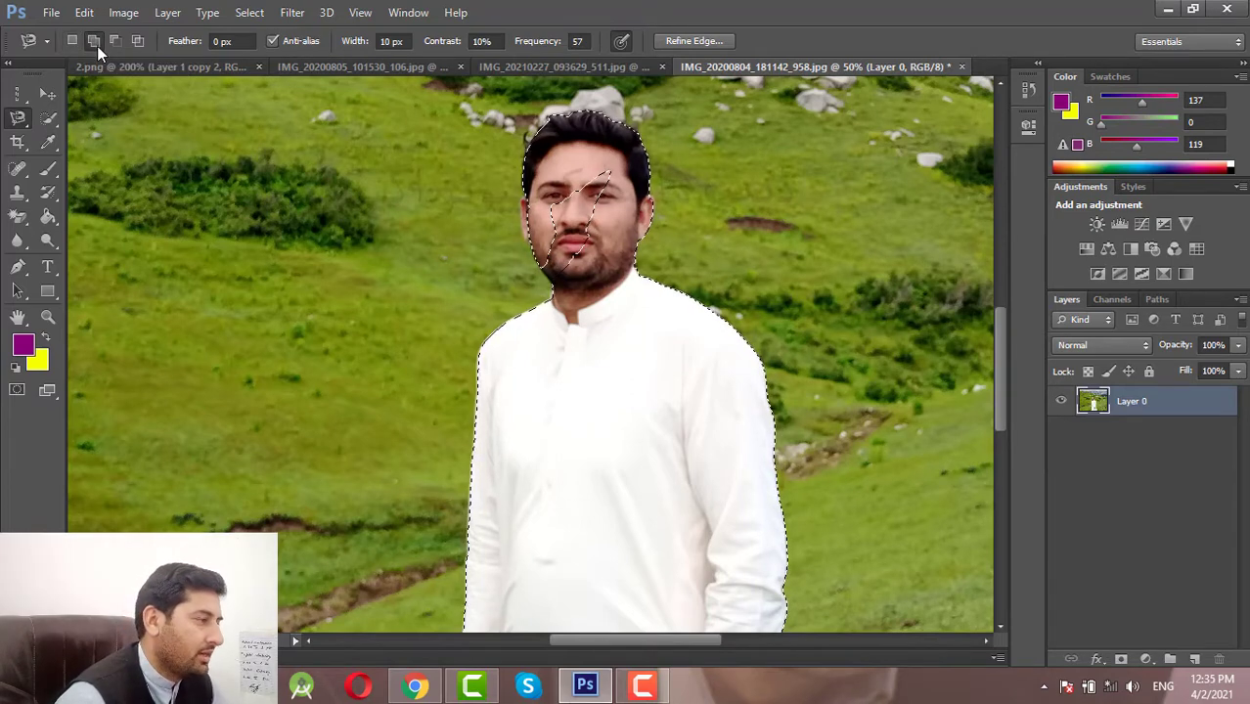
{"action": "key", "text": "ctrl+plus"}
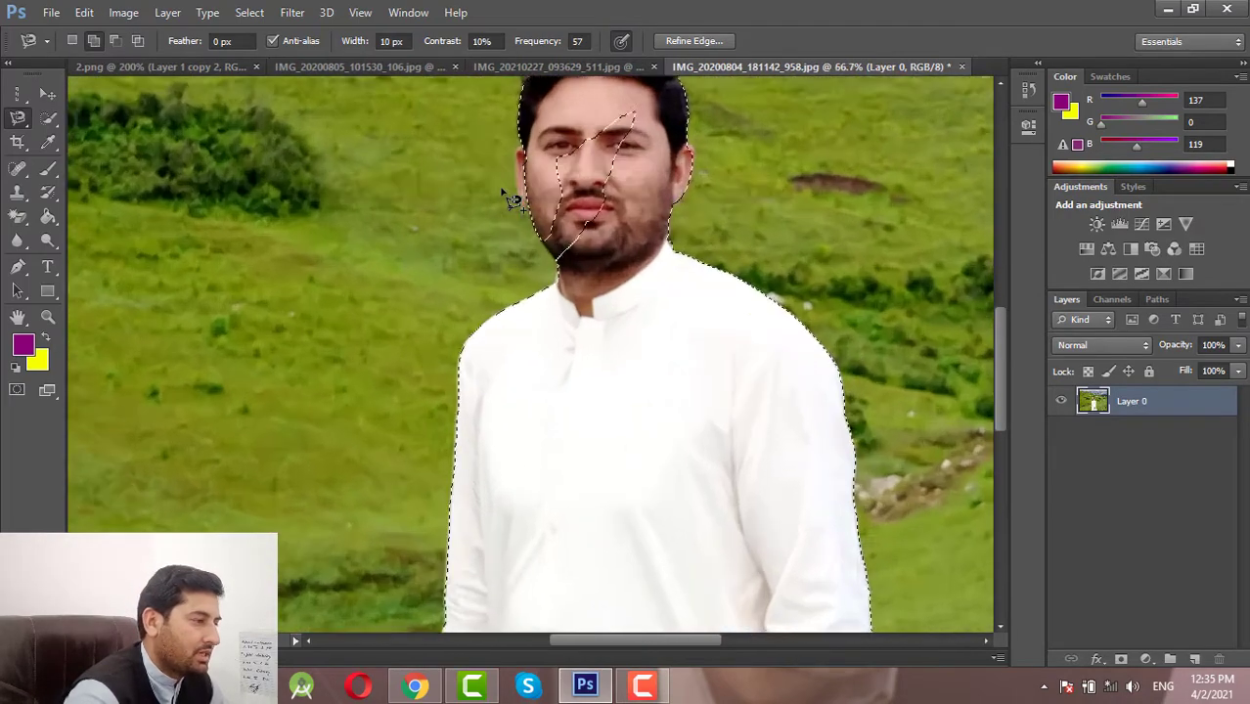
{"action": "key", "text": "ctrl+plus"}
{"action": "key", "text": "ctrl+plus"}
{"action": "scroll", "coordinate": [506, 196], "scroll_direction": "up", "scroll_amount": 3}
{"action": "scroll", "coordinate": [513, 166], "scroll_direction": "up", "scroll_amount": 3}
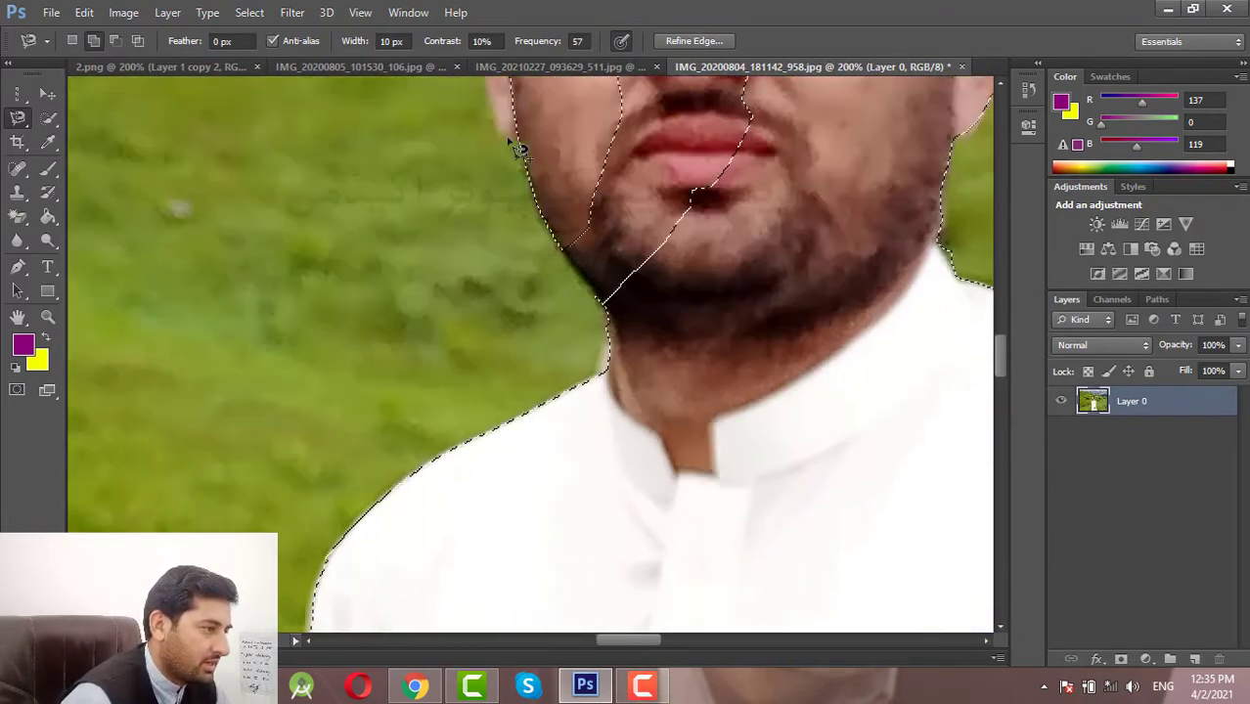
{"action": "scroll", "coordinate": [518, 147], "scroll_direction": "up", "scroll_amount": 3}
{"action": "scroll", "coordinate": [521, 176], "scroll_direction": "up", "scroll_amount": 2}
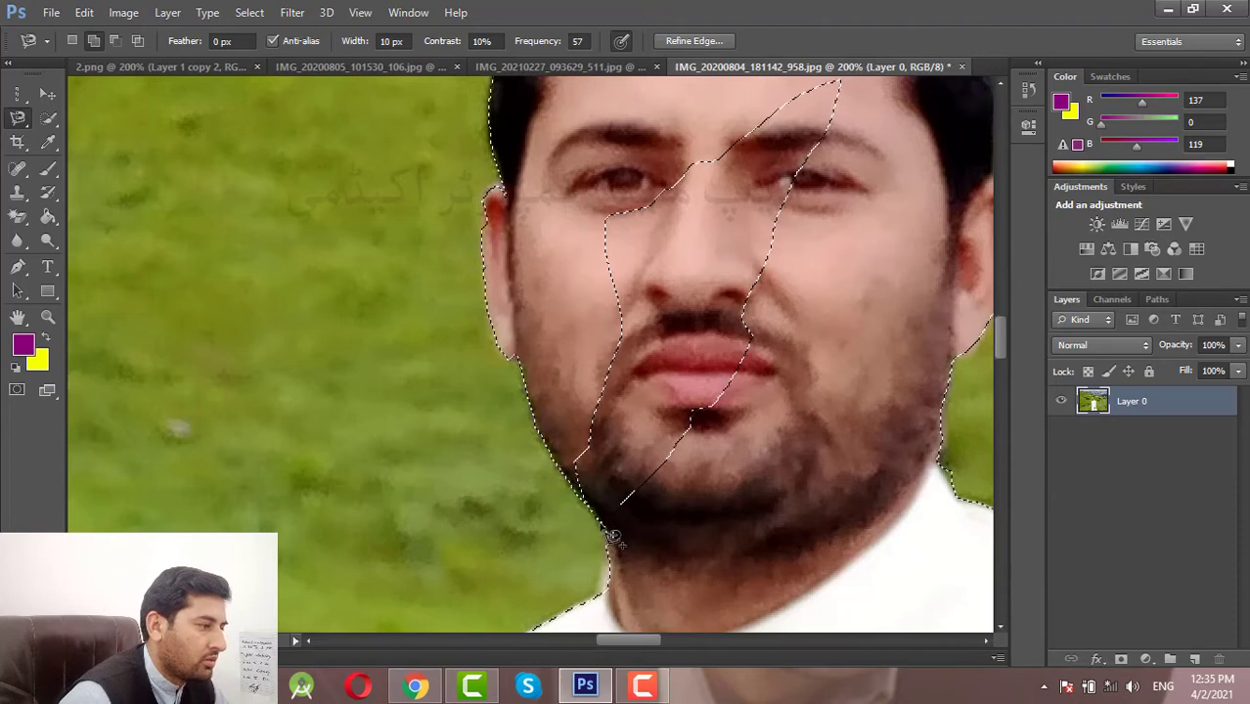
Lasso the unselected strip across the man's face to add it to the selection.
{"action": "scroll", "coordinate": [818, 294], "scroll_direction": "up", "scroll_amount": 3}
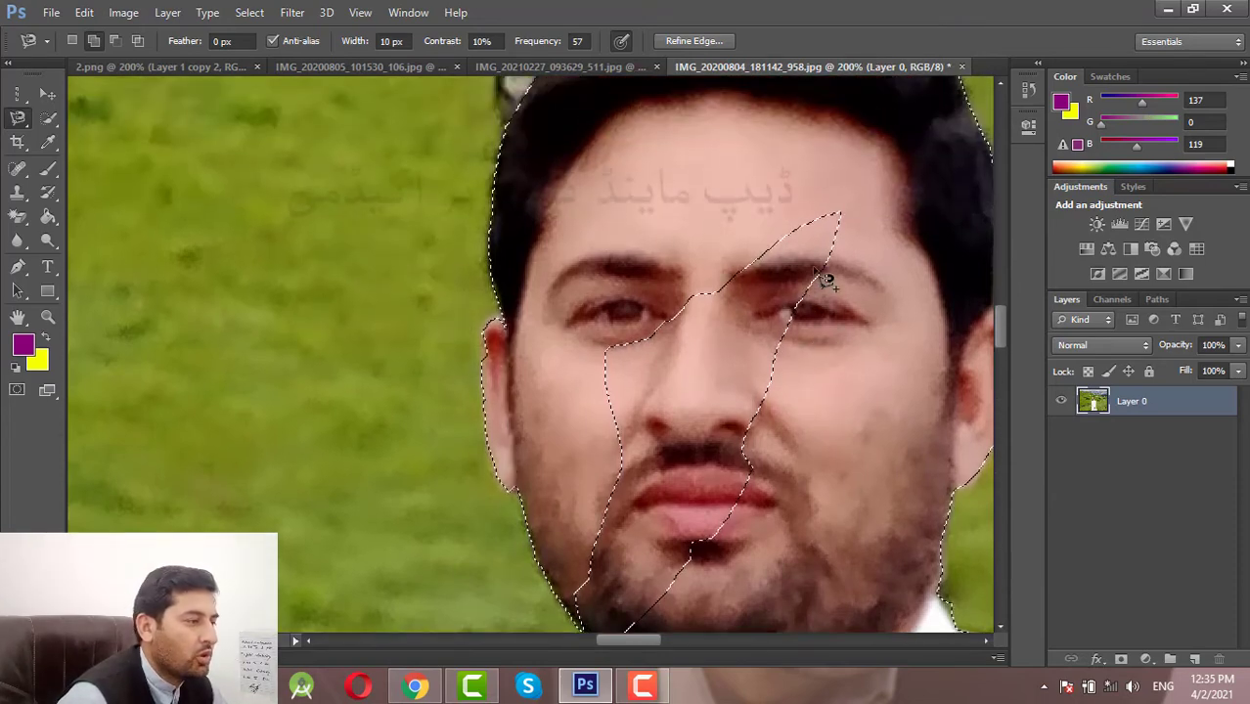
{"action": "left_click", "coordinate": [735, 212]}
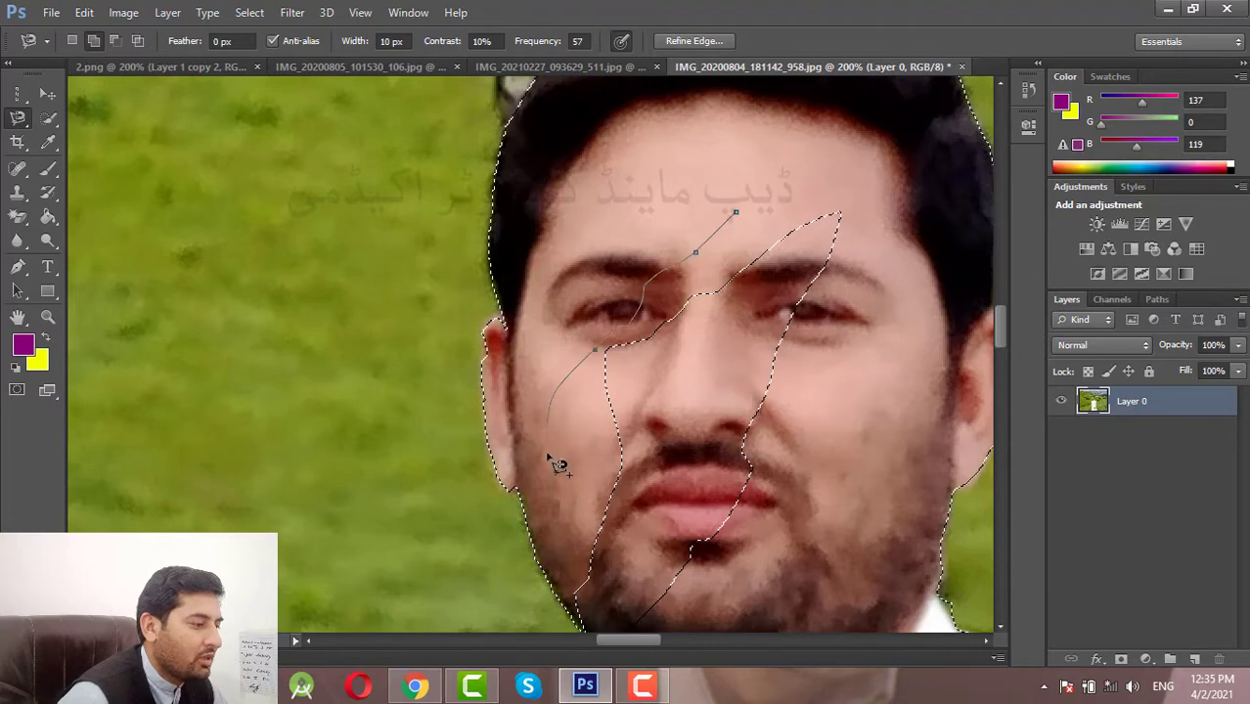
{"action": "scroll", "coordinate": [597, 611], "scroll_direction": "down", "scroll_amount": 2}
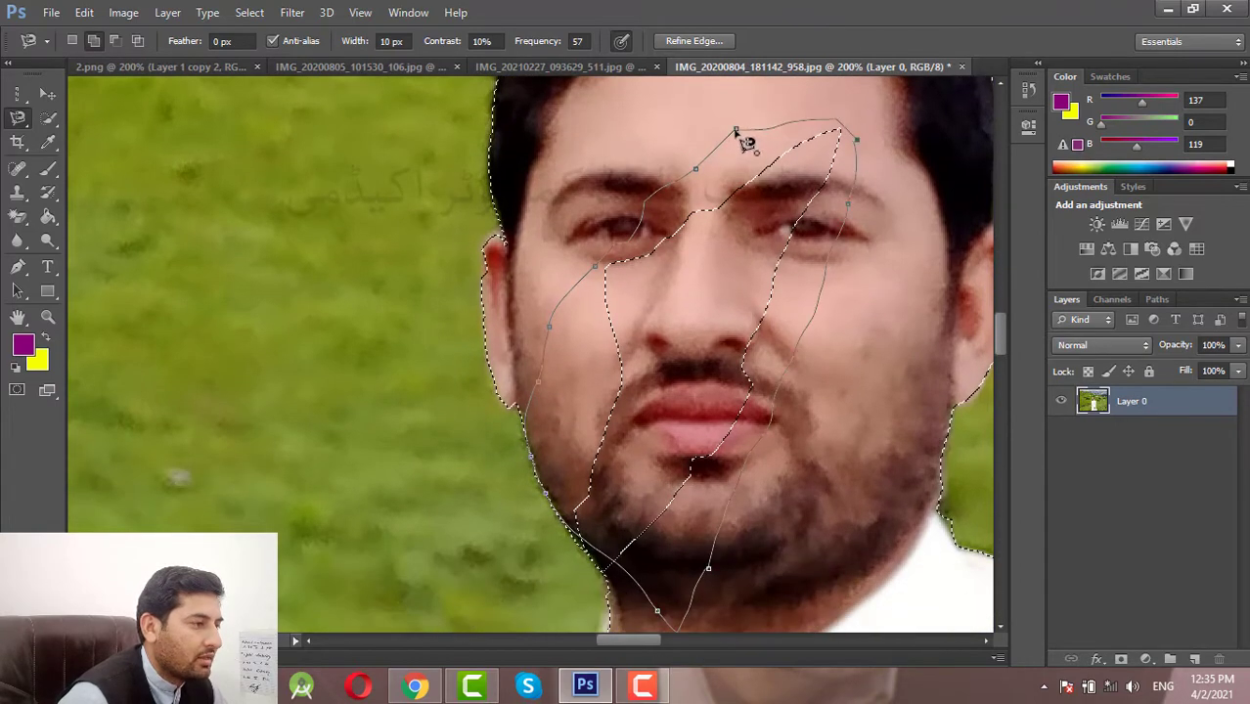
{"action": "left_click", "coordinate": [735, 131]}
{"action": "left_click", "coordinate": [734, 131]}
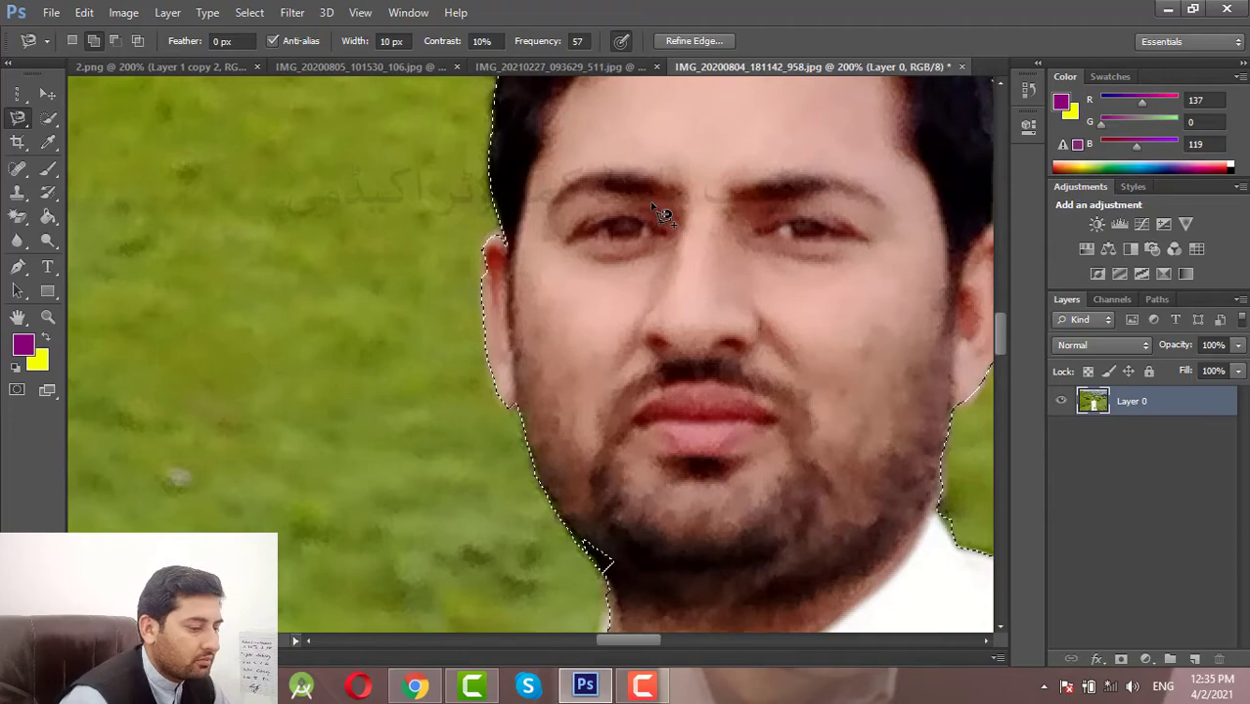
Duplicate the selected man in white onto a new layer and shift the copy left.
{"action": "key", "text": "ctrl+minus"}
{"action": "key", "text": "ctrl+minus"}
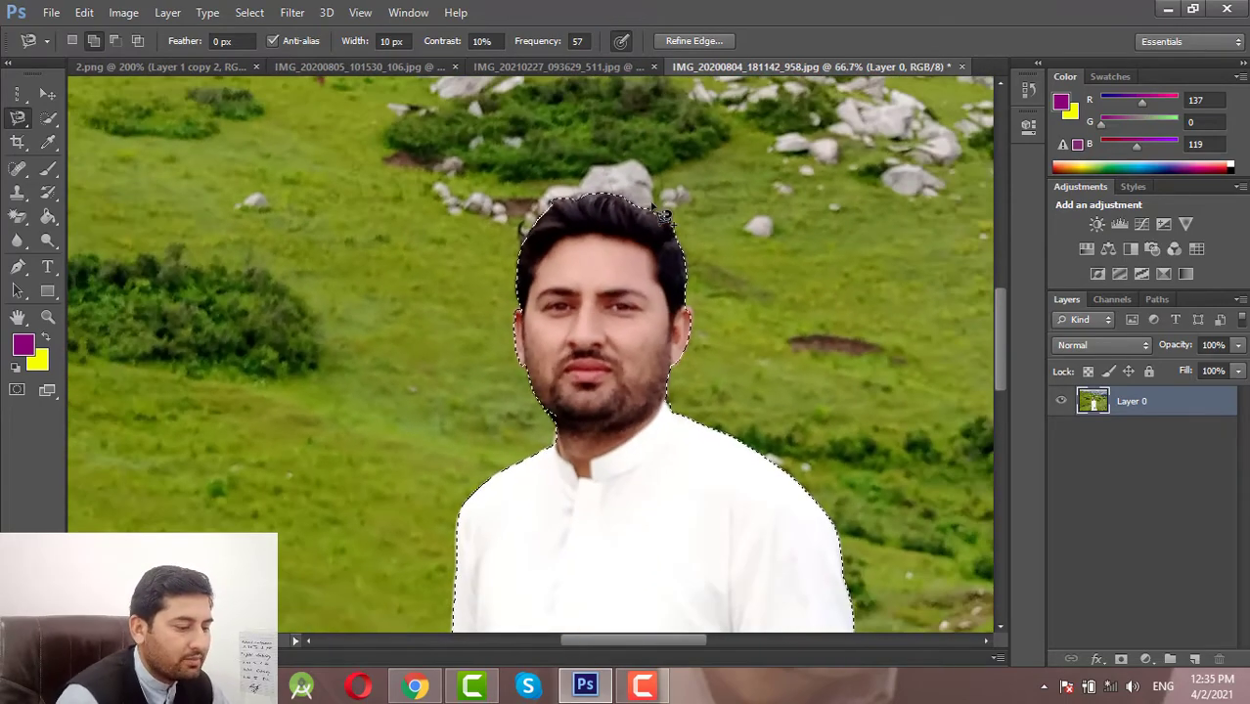
{"action": "key", "text": "ctrl+minus"}
{"action": "key", "text": "ctrl+minus"}
{"action": "key", "text": "Return"}
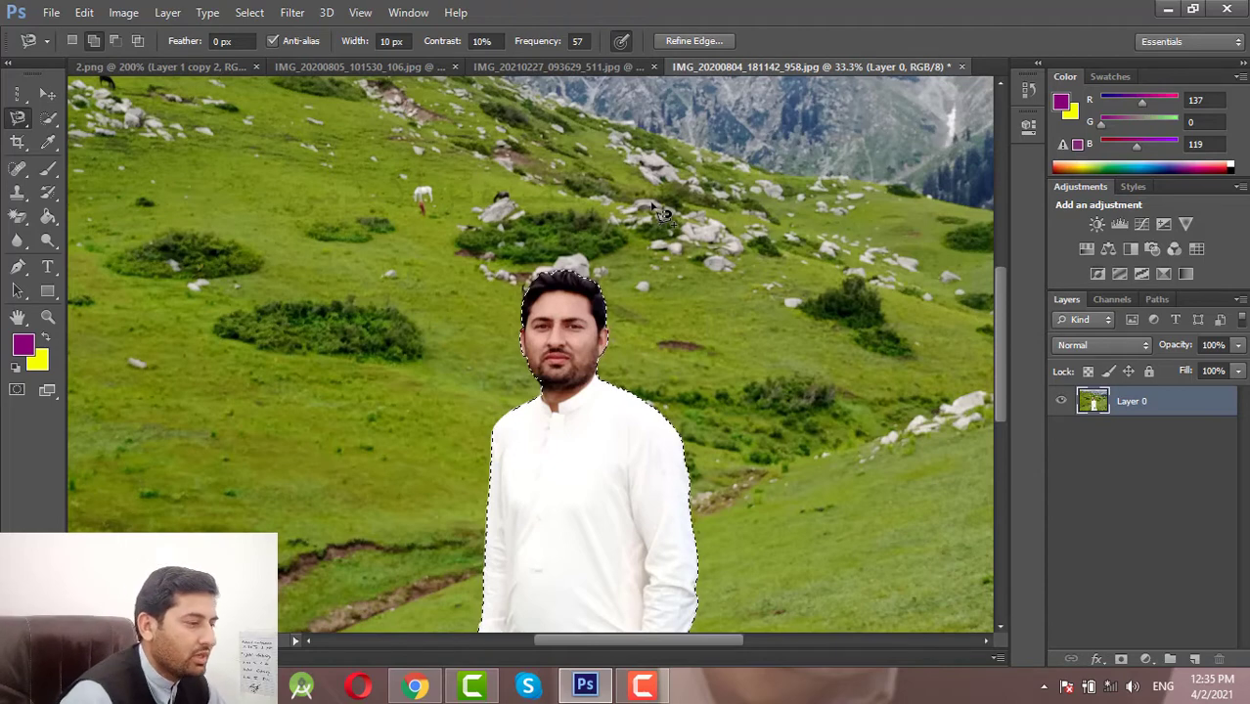
{"action": "scroll", "coordinate": [714, 220], "scroll_direction": "down", "scroll_amount": 2}
{"action": "scroll", "coordinate": [714, 220], "scroll_direction": "down", "scroll_amount": 1}
{"action": "scroll", "coordinate": [714, 220], "scroll_direction": "down", "scroll_amount": 1}
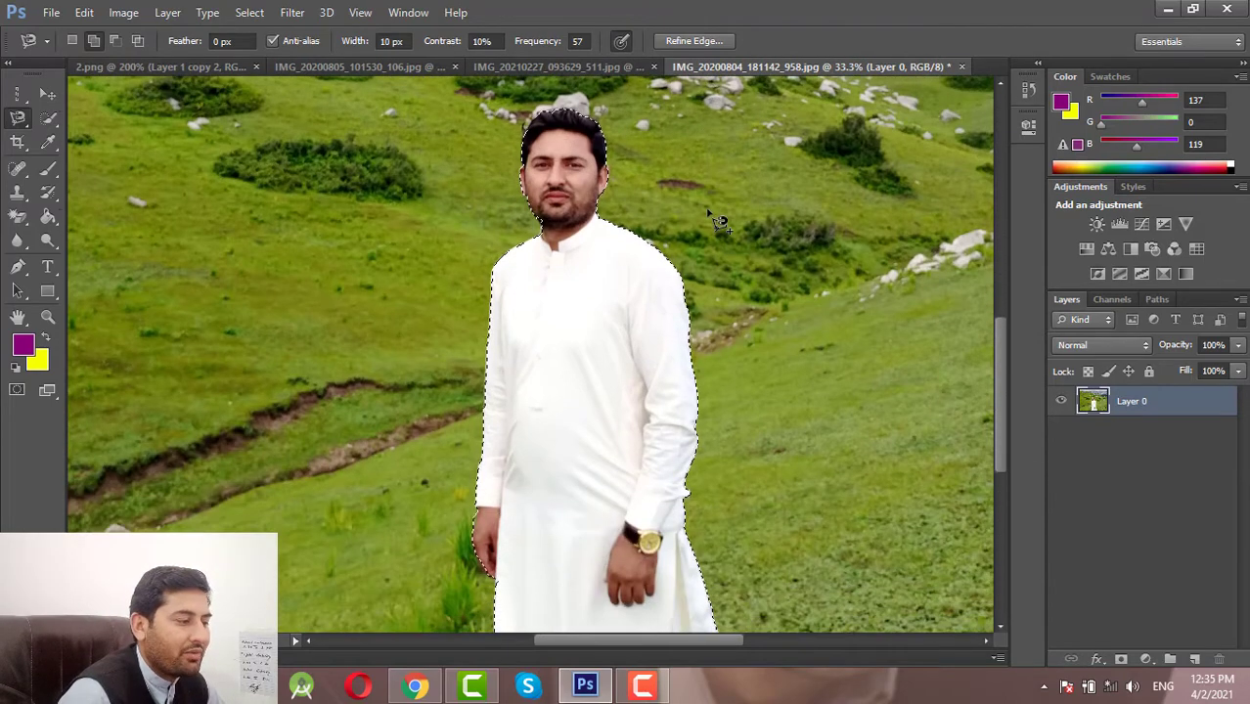
{"action": "scroll", "coordinate": [719, 223], "scroll_direction": "down", "scroll_amount": 1}
{"action": "key", "text": "ctrl+j"}
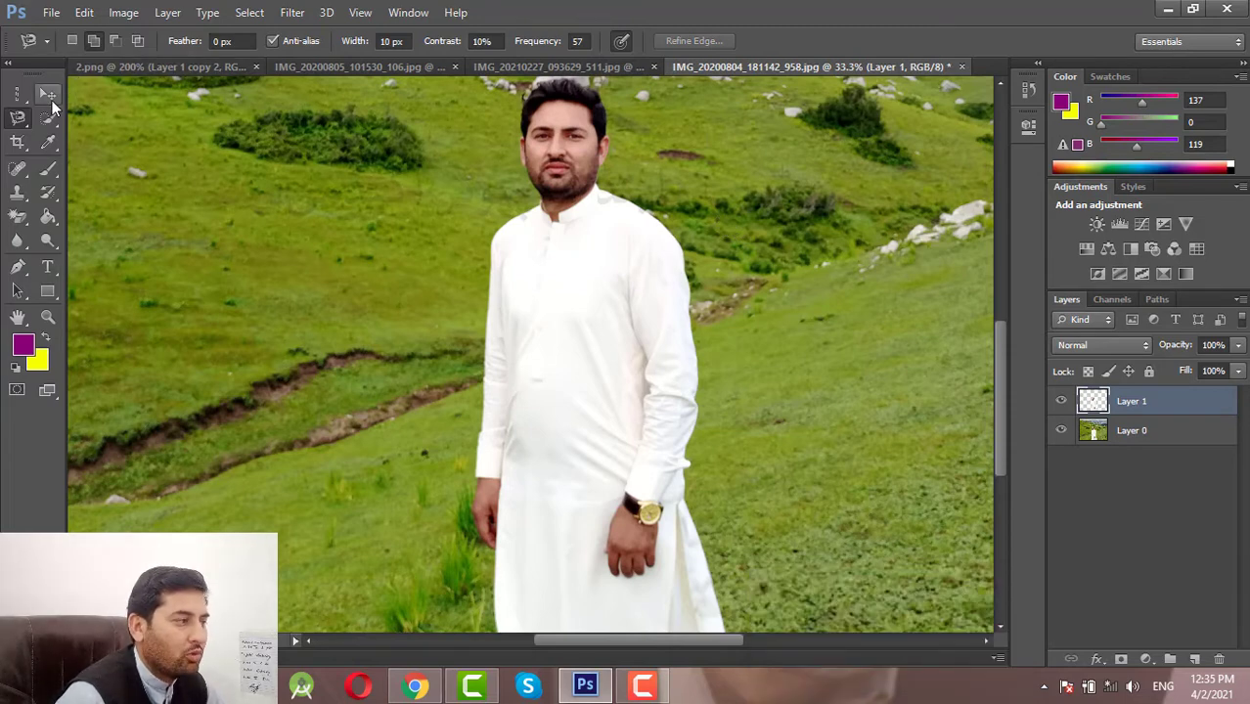
{"action": "left_click", "coordinate": [52, 102]}
{"action": "left_click_drag", "start_coordinate": [570, 290], "coordinate": [319, 291]}
Check the laptops and sunglasses documents, then hide the duplicated man on Layer 1.
{"action": "key", "text": "ctrl+minus"}
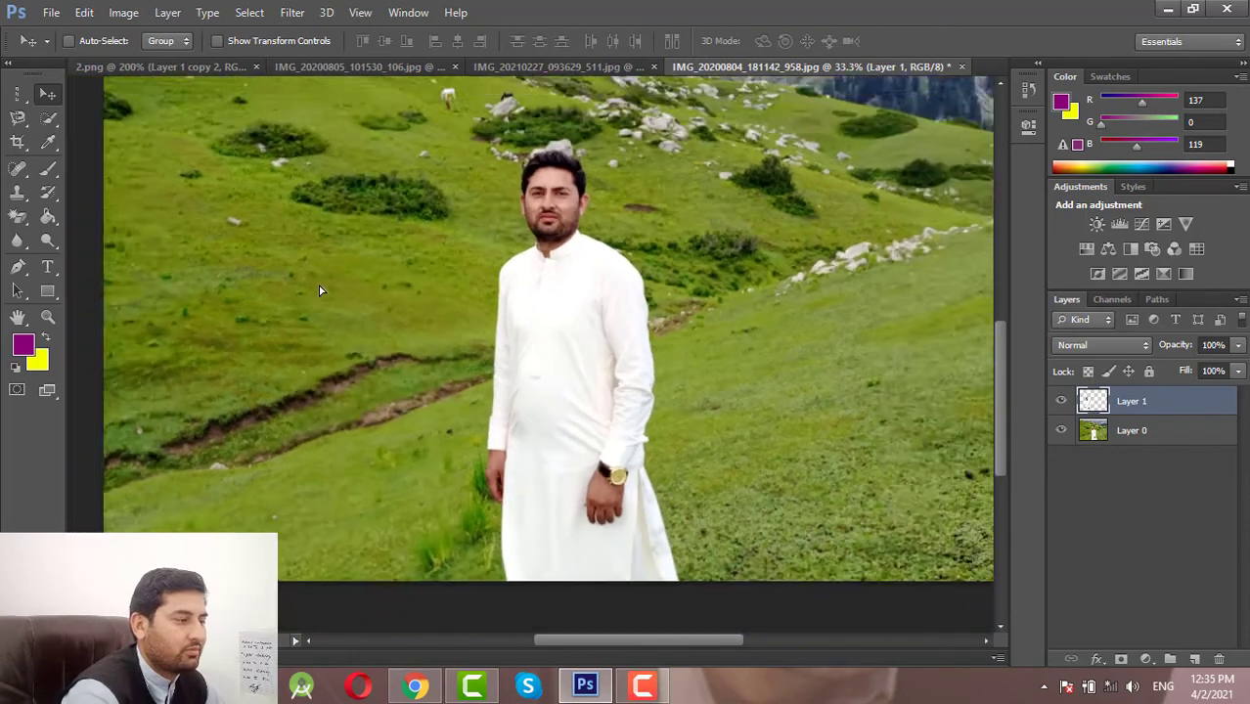
{"action": "key", "text": "ctrl+minus"}
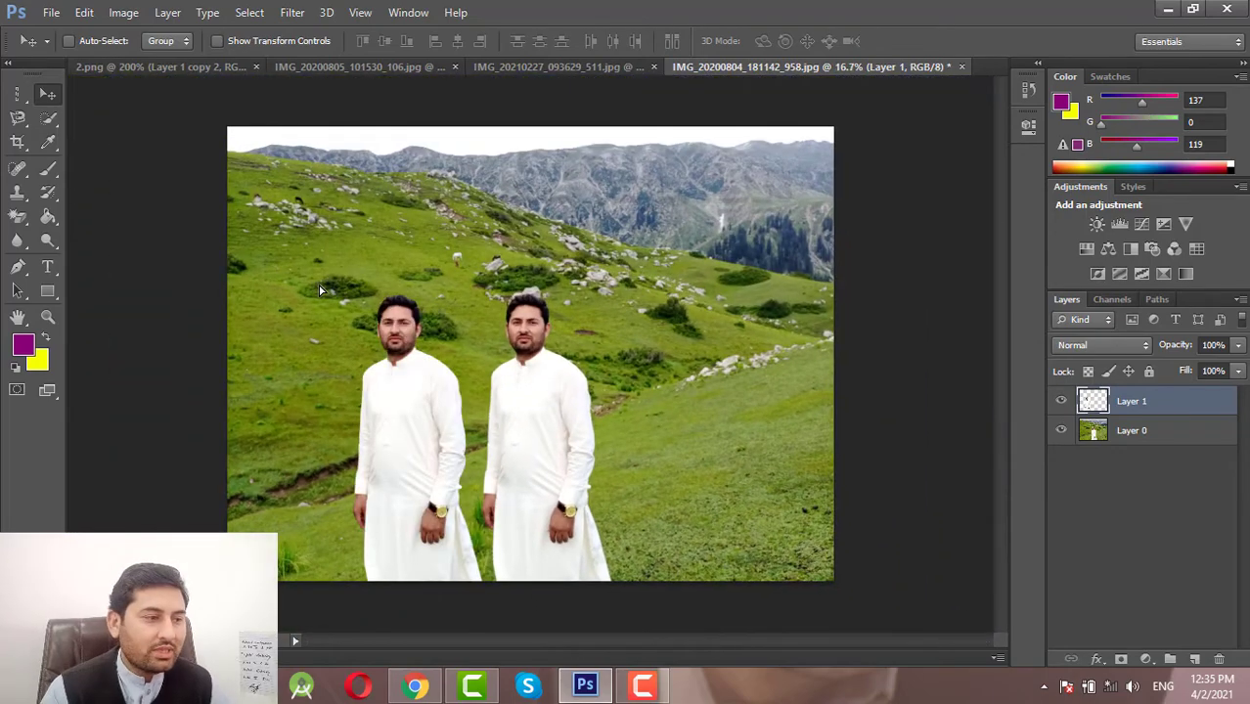
{"action": "left_click", "coordinate": [498, 70]}
{"action": "left_click", "coordinate": [389, 70]}
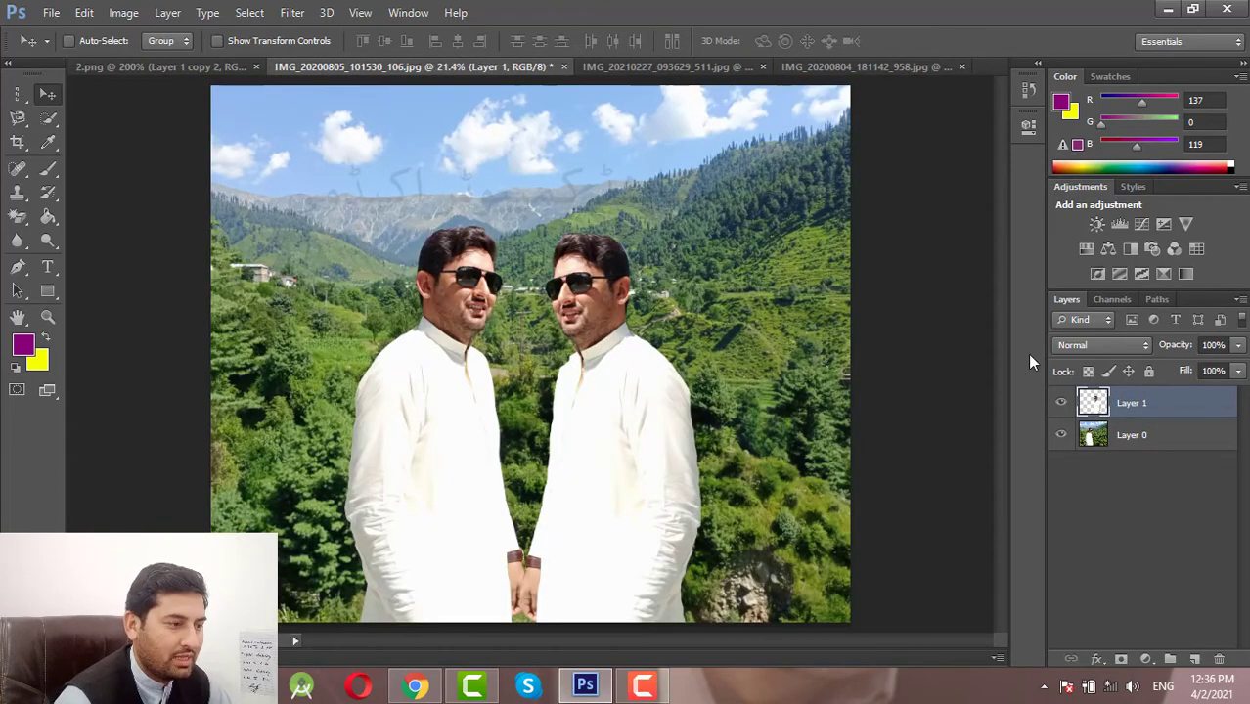
{"action": "left_click", "coordinate": [1060, 405]}
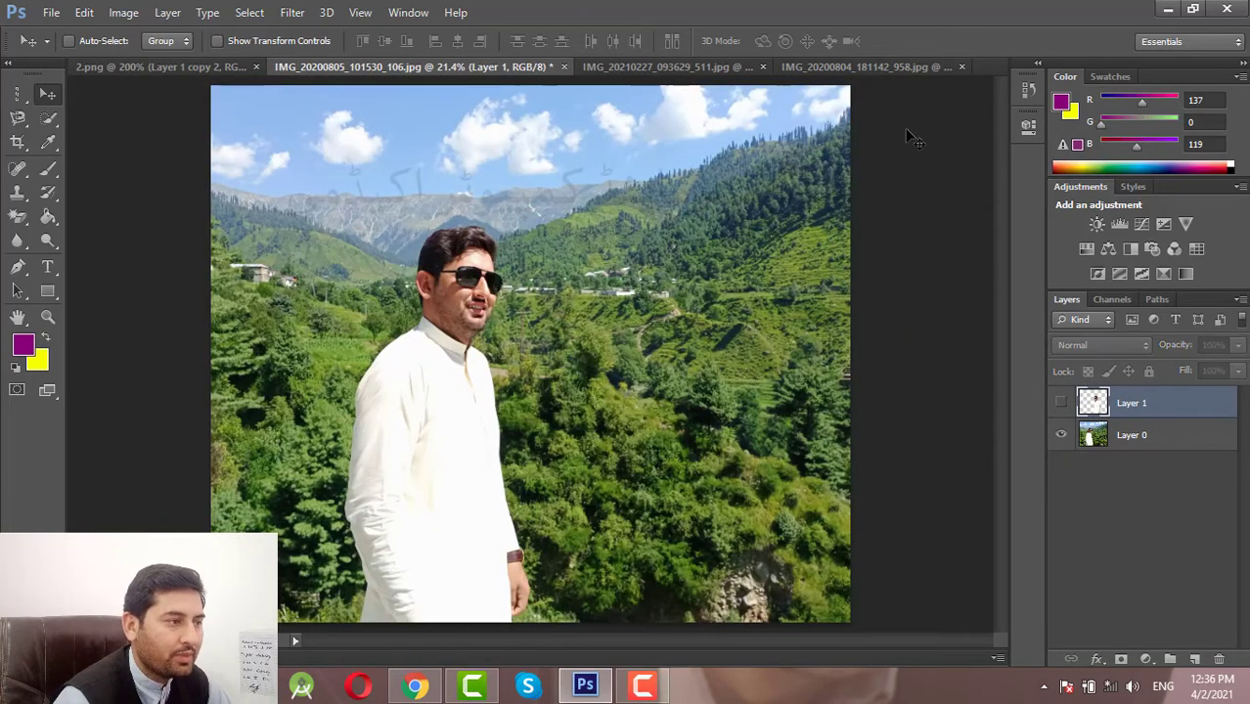
Drag the man in white into the forest photo as Layer 2, right of the sunglasses man.
{"action": "left_click", "coordinate": [862, 71]}
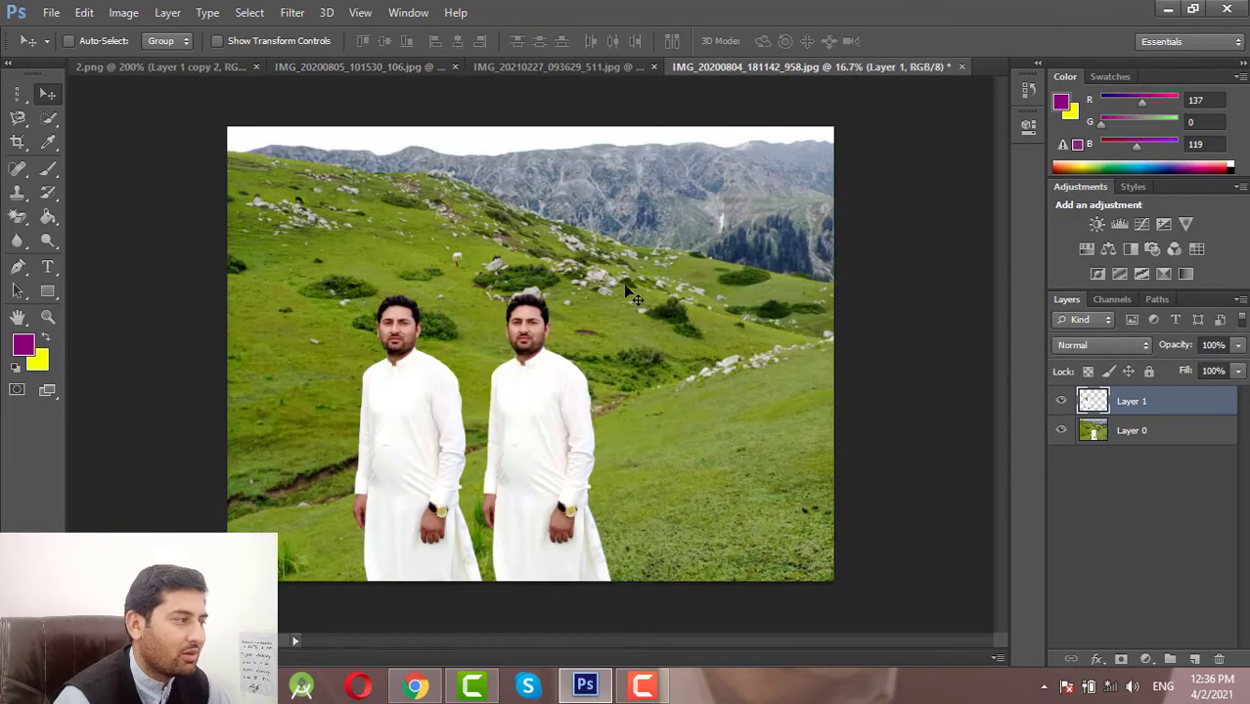
{"action": "left_click", "coordinate": [48, 92]}
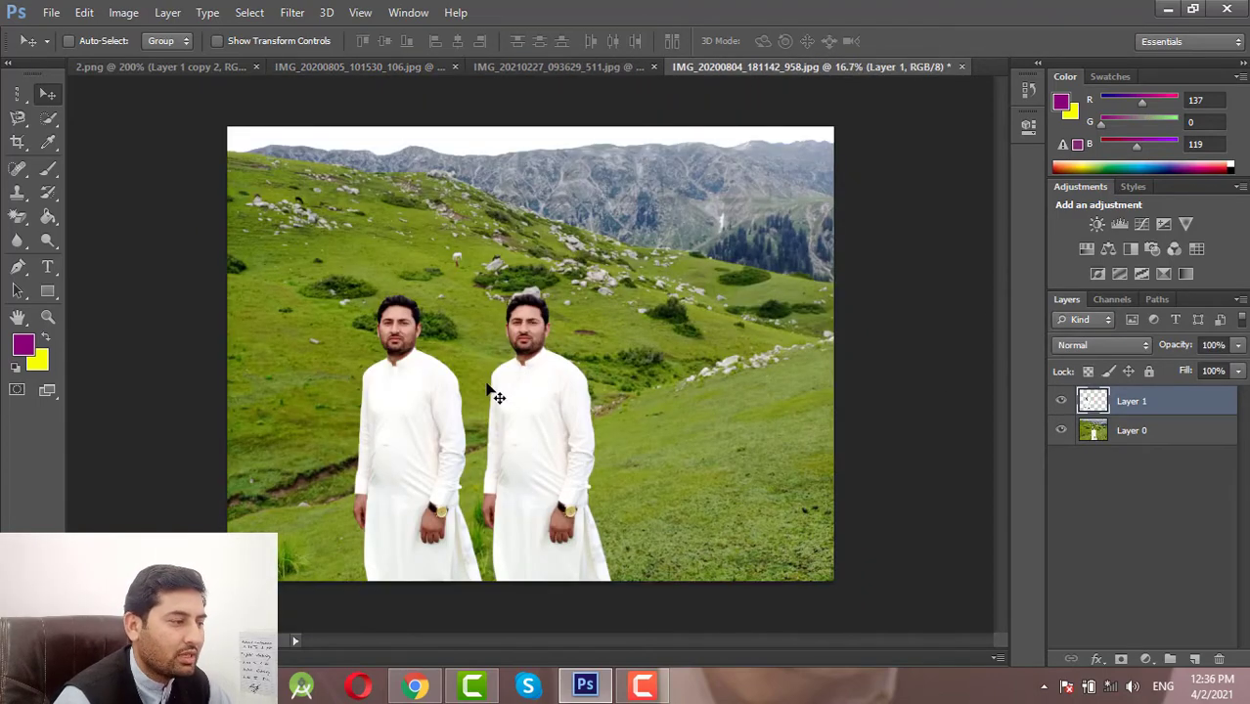
{"action": "mouse_move", "coordinate": [427, 389]}
{"action": "left_mouse_down"}
{"action": "mouse_move", "coordinate": [408, 76]}
{"action": "mouse_move", "coordinate": [501, 137]}
{"action": "left_mouse_up"}
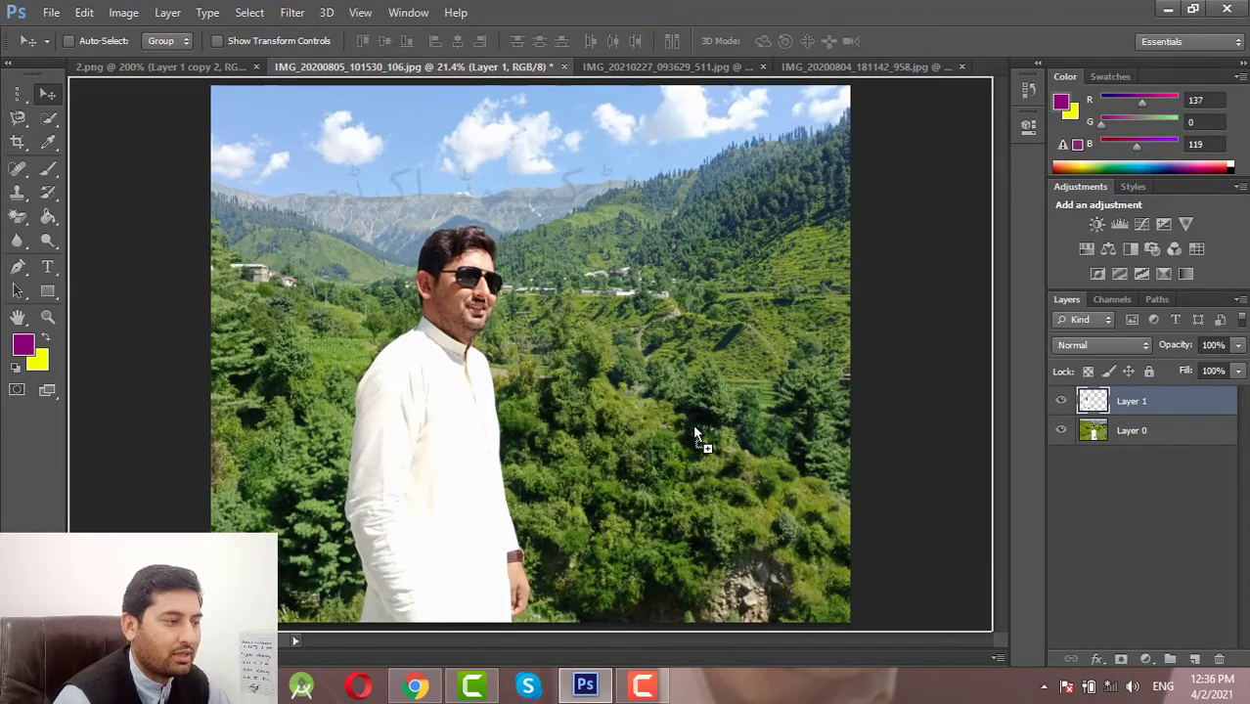
{"action": "left_click_drag", "start_coordinate": [694, 428], "coordinate": [715, 384]}
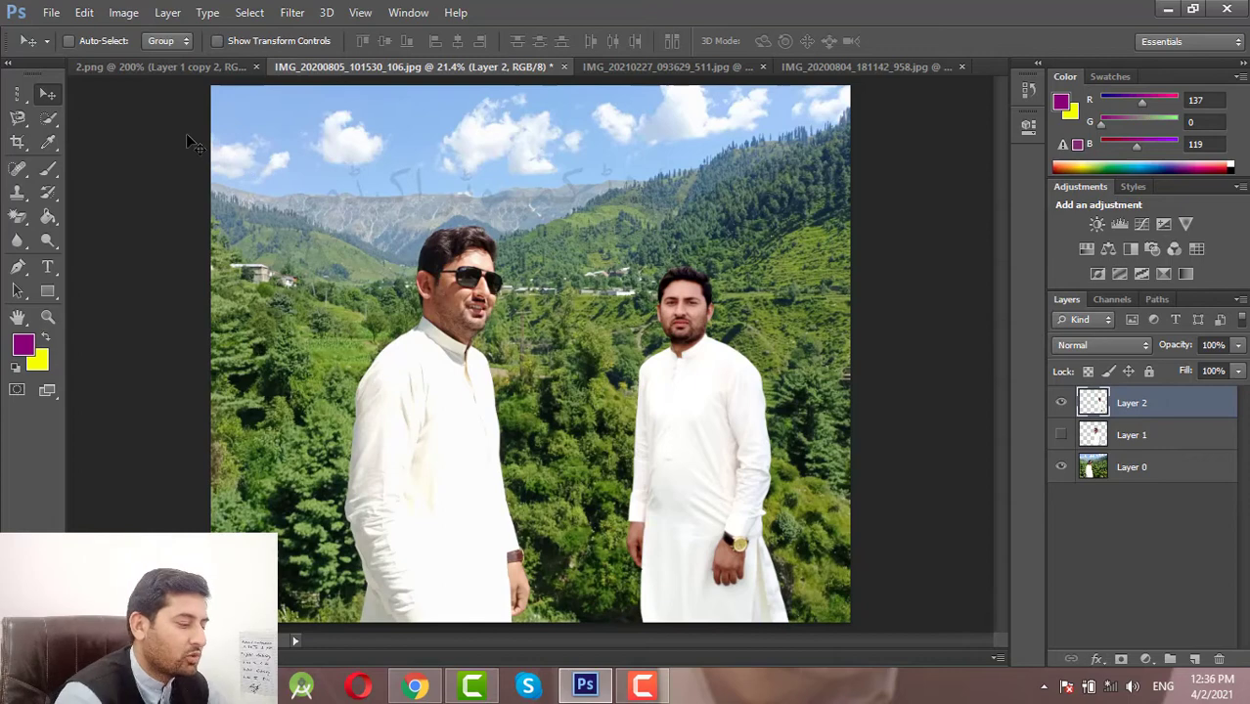
Scale the man in white on Layer 2 to about 117% and move him left, beside the sunglasses man.
{"action": "key", "text": "ctrl+t"}
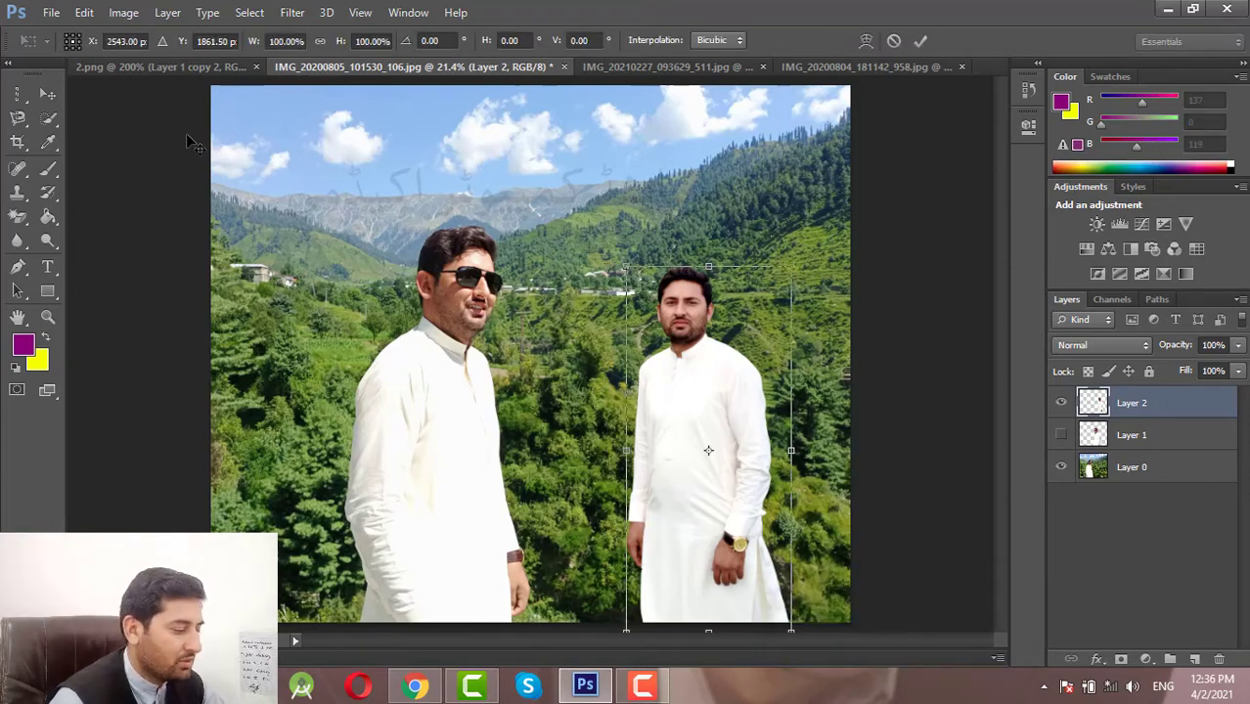
{"action": "key", "text": "shift+alt"}
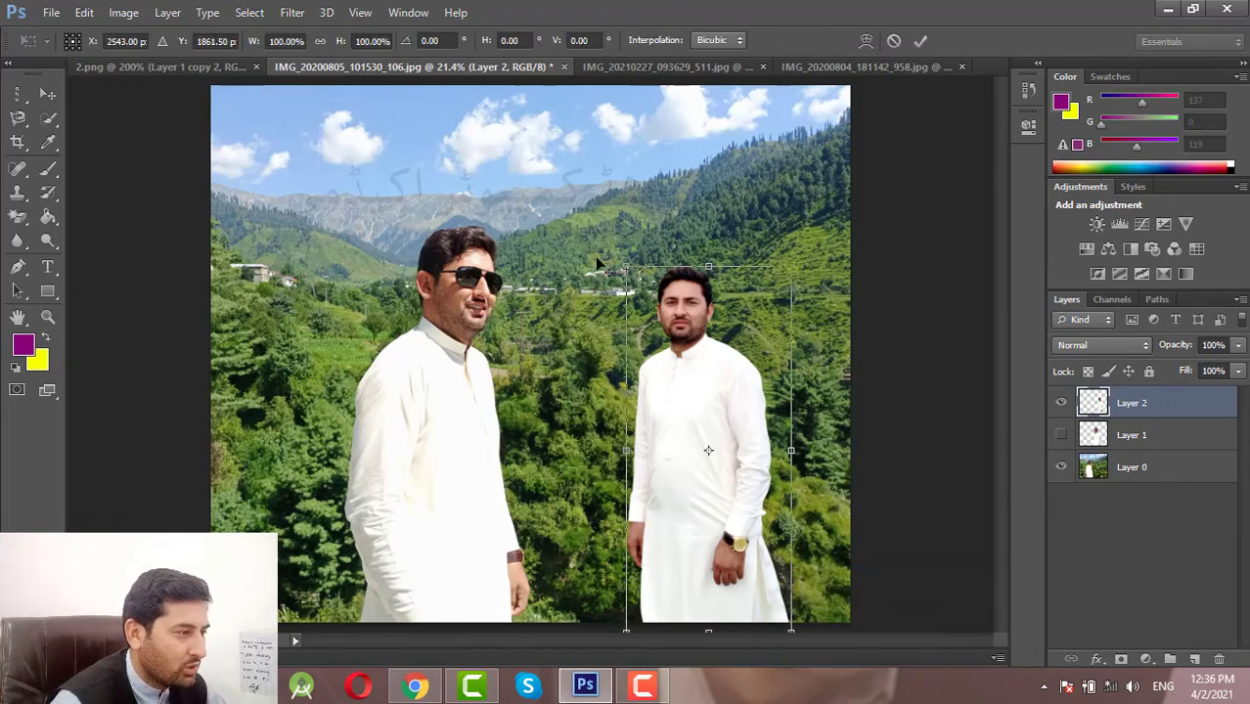
{"action": "left_click_drag", "start_coordinate": [626, 265], "coordinate": [586, 249]}
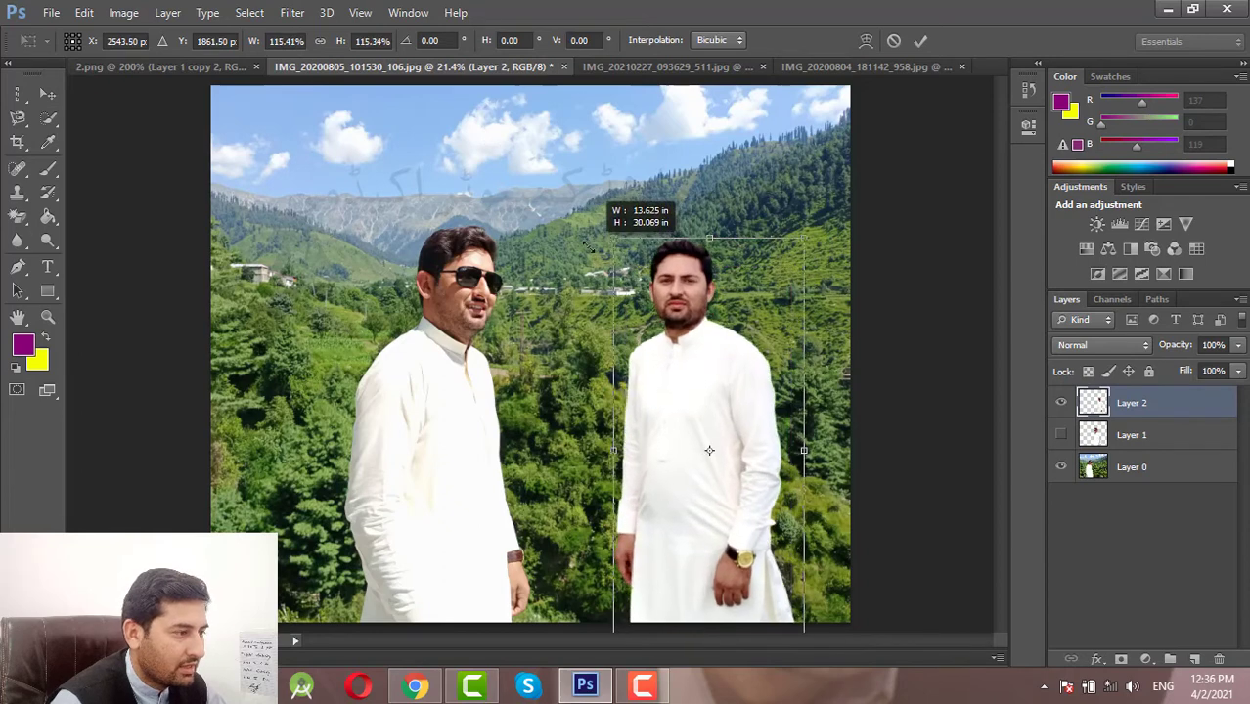
{"action": "left_click_drag", "start_coordinate": [674, 322], "coordinate": [604, 325]}
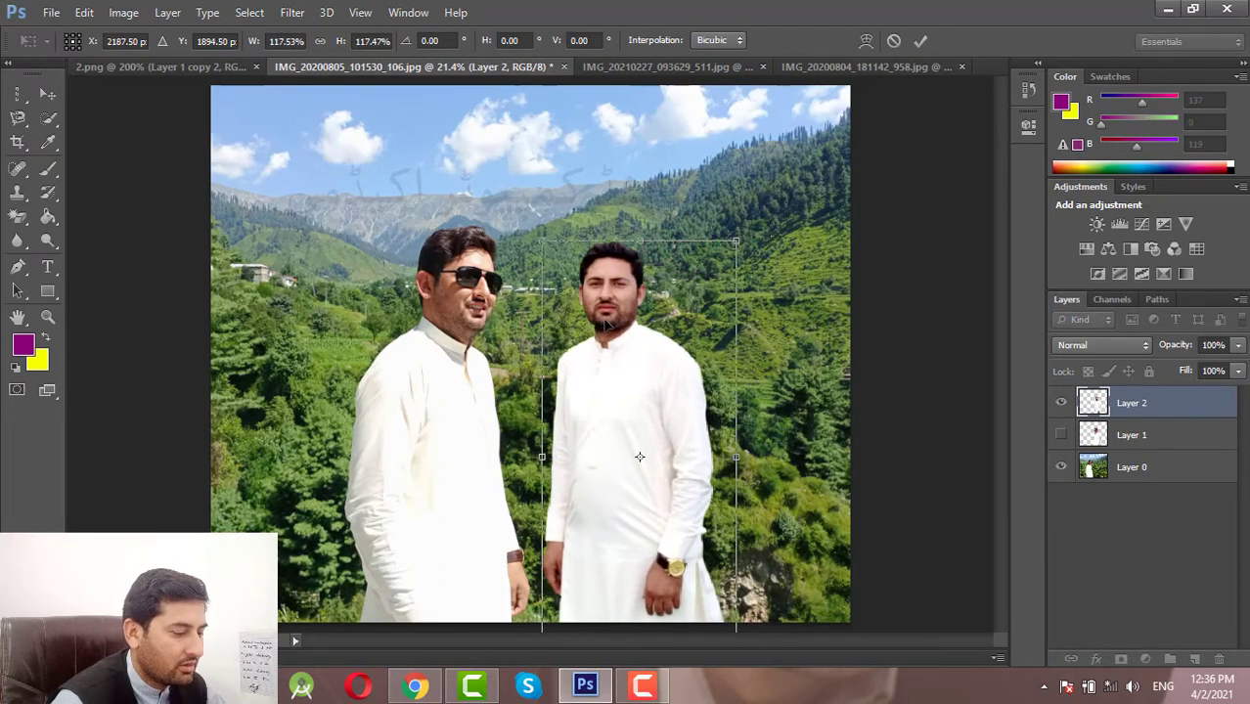
{"action": "key", "text": "Return"}
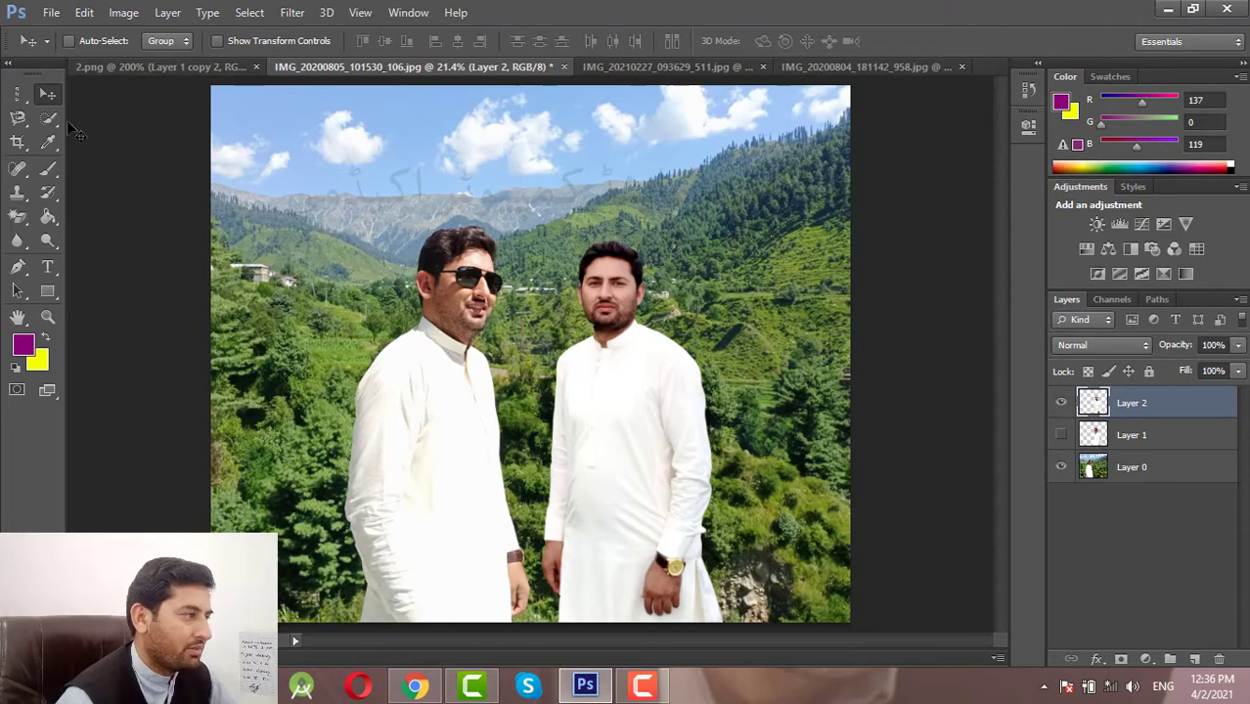
Pick the freehand Lasso, hide Layer 2 and make background Layer 0 active.
{"action": "left_click", "coordinate": [26, 129]}
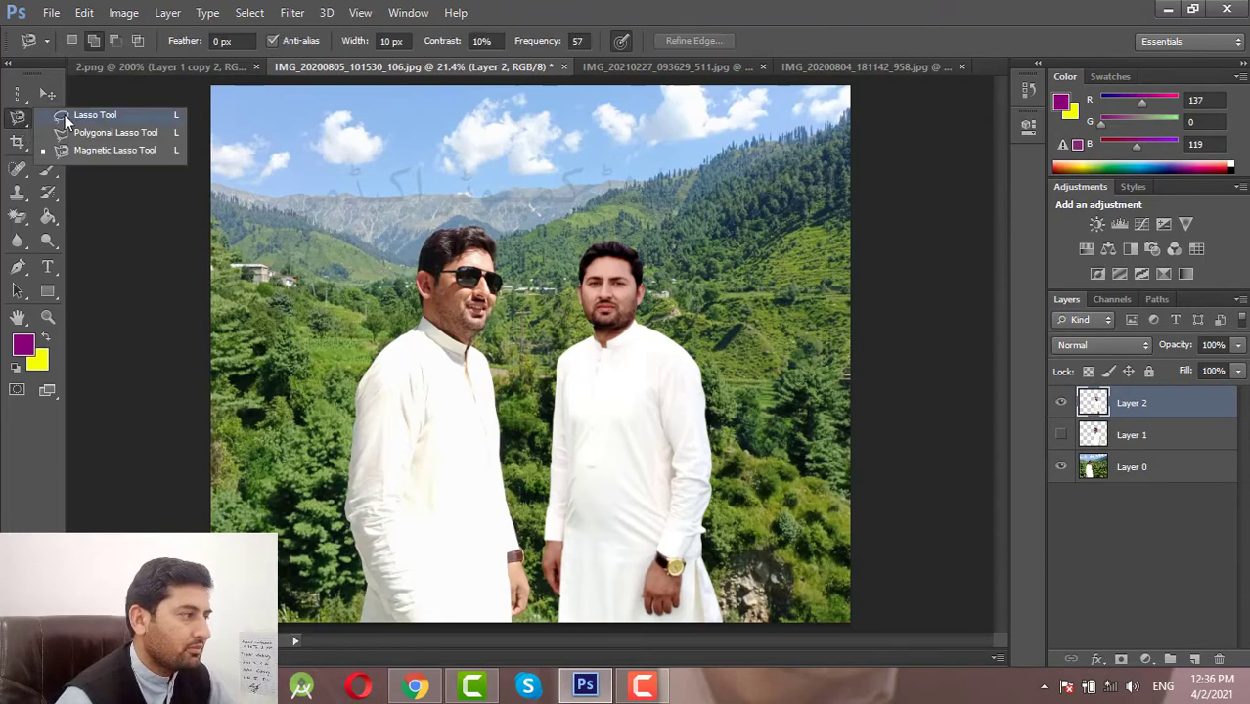
{"action": "left_click", "coordinate": [64, 114]}
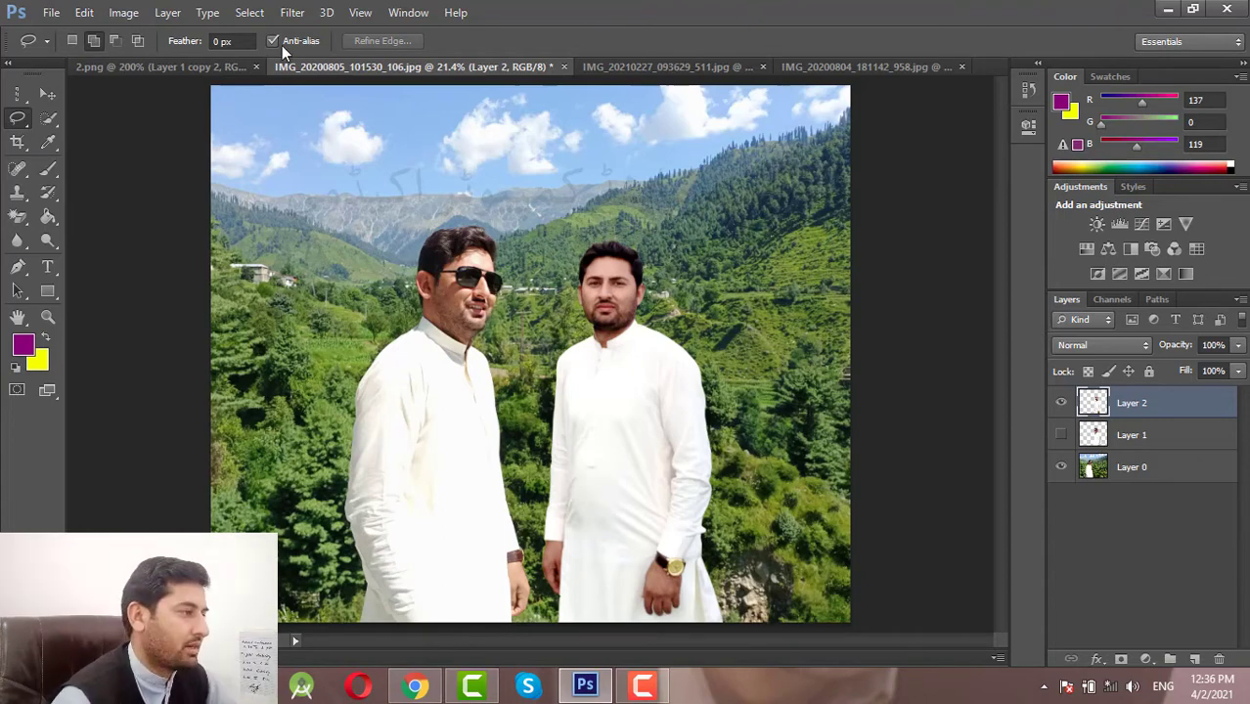
{"action": "right_click", "coordinate": [23, 127]}
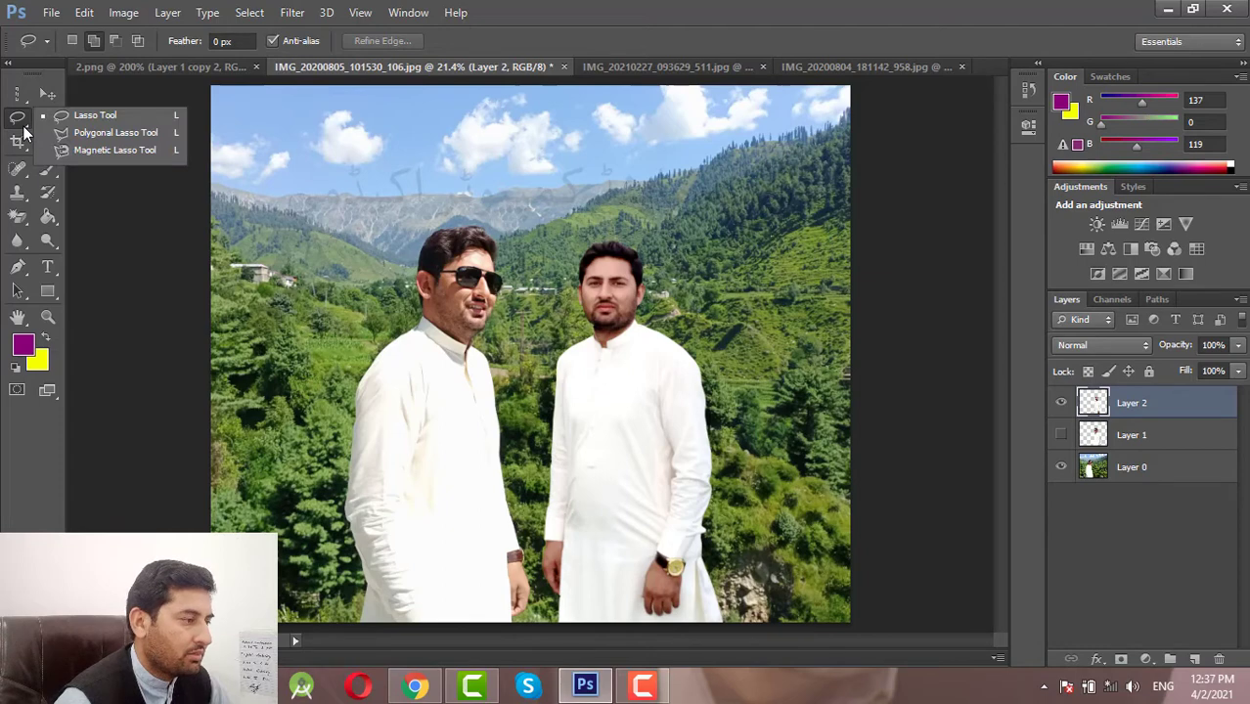
{"action": "left_click", "coordinate": [26, 132]}
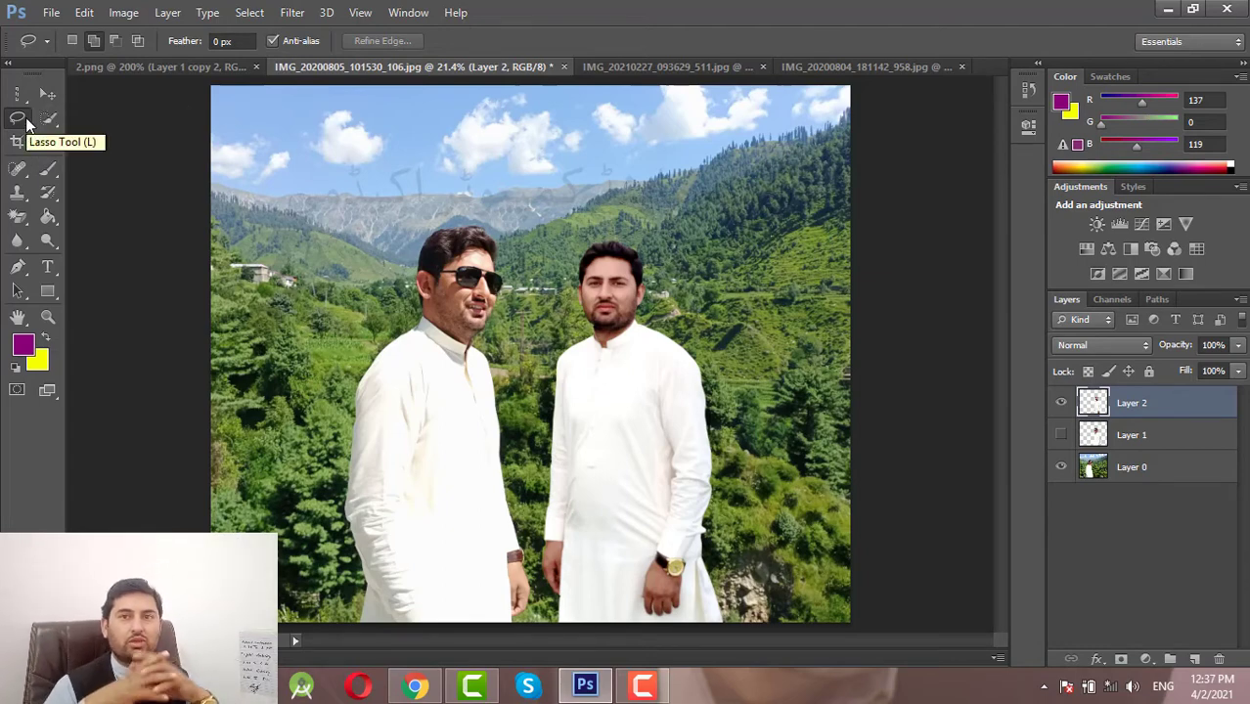
{"action": "left_click", "coordinate": [1060, 403]}
{"action": "left_click", "coordinate": [1120, 475]}
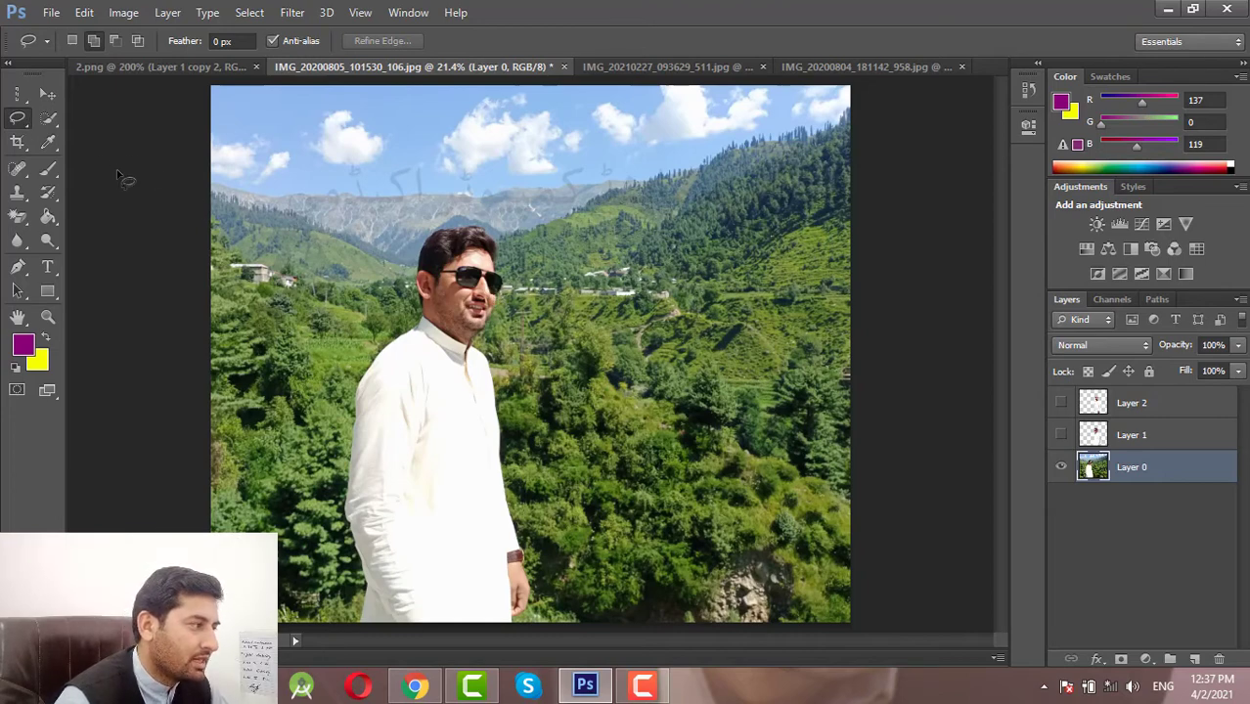
Trace a rough freehand lasso around the sunglasses man, then discard the selection.
{"action": "right_click", "coordinate": [21, 125]}
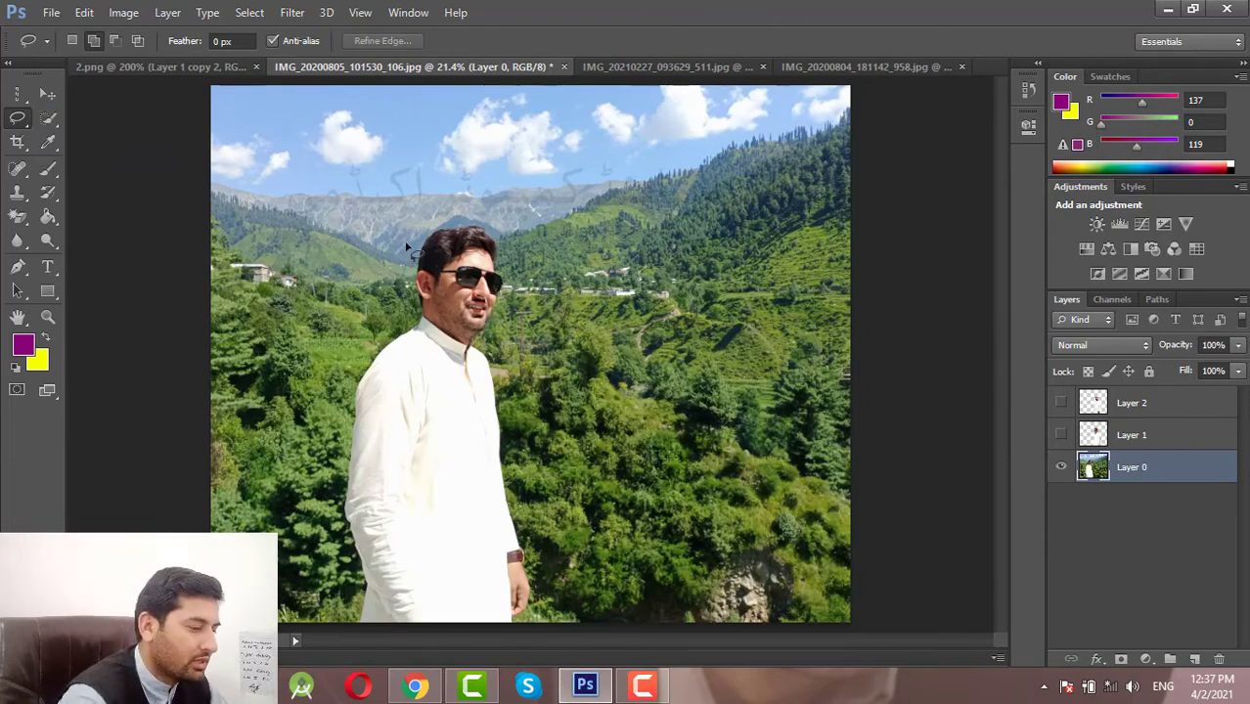
{"action": "scroll", "coordinate": [401, 243], "scroll_direction": "up", "scroll_amount": 1}
{"action": "scroll", "coordinate": [406, 245], "scroll_direction": "up", "scroll_amount": 1}
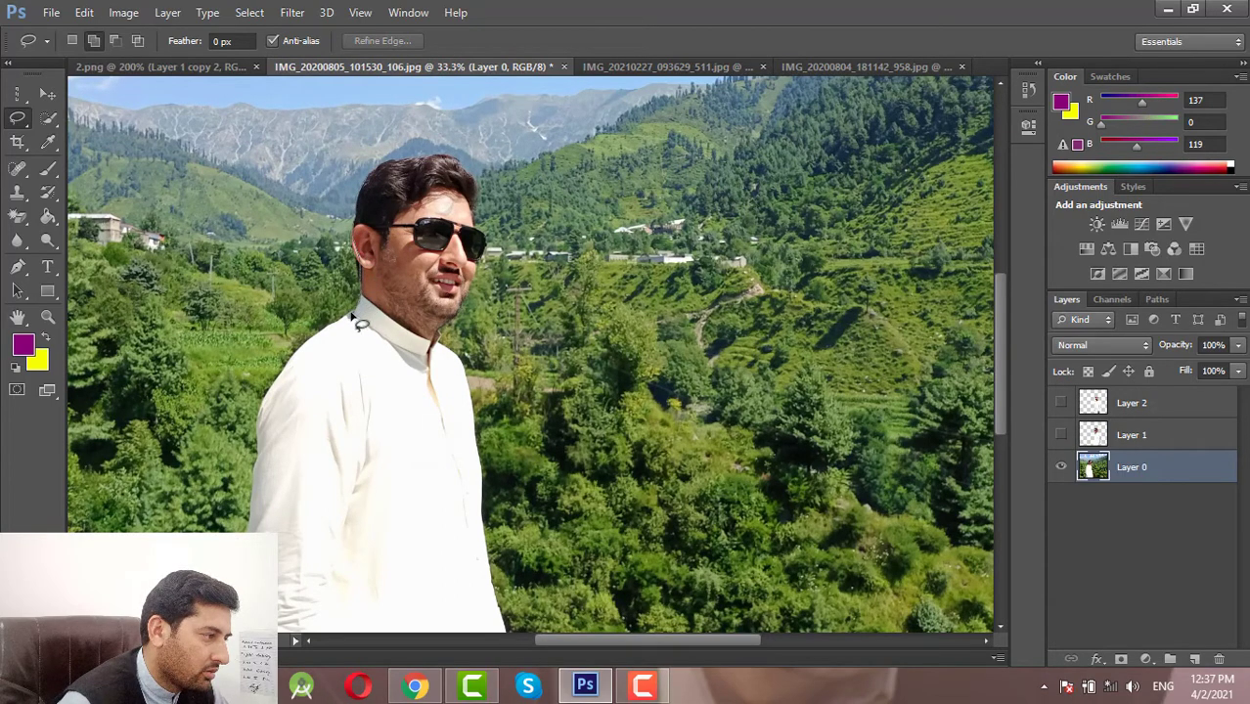
{"action": "left_click_drag", "start_coordinate": [353, 316], "coordinate": [279, 380]}
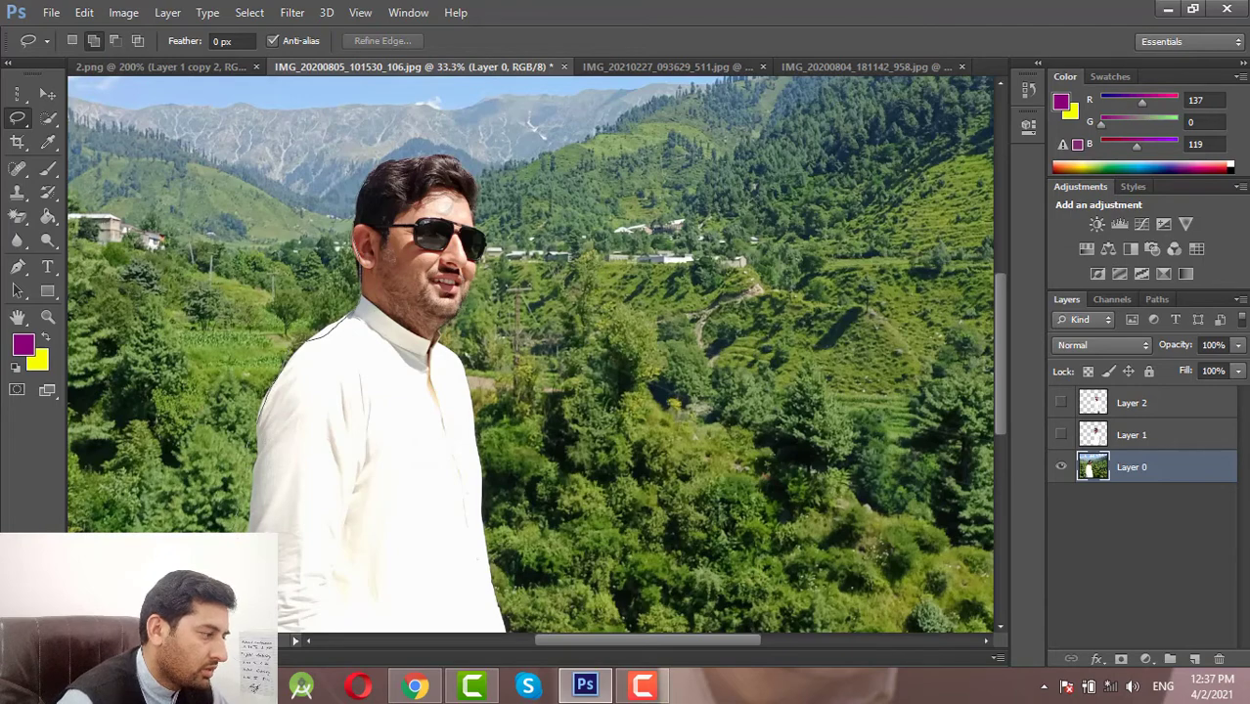
{"action": "left_click_drag", "start_coordinate": [285, 449], "coordinate": [345, 300]}
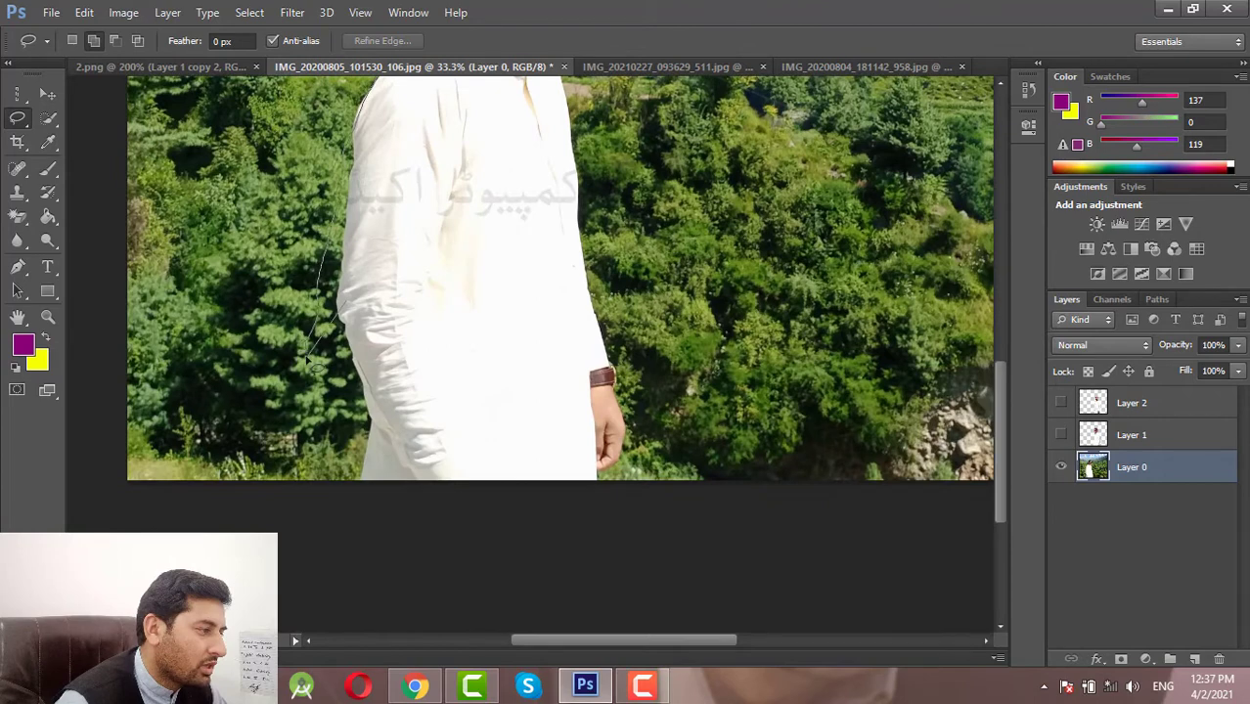
{"action": "left_click_drag", "start_coordinate": [309, 360], "coordinate": [311, 356]}
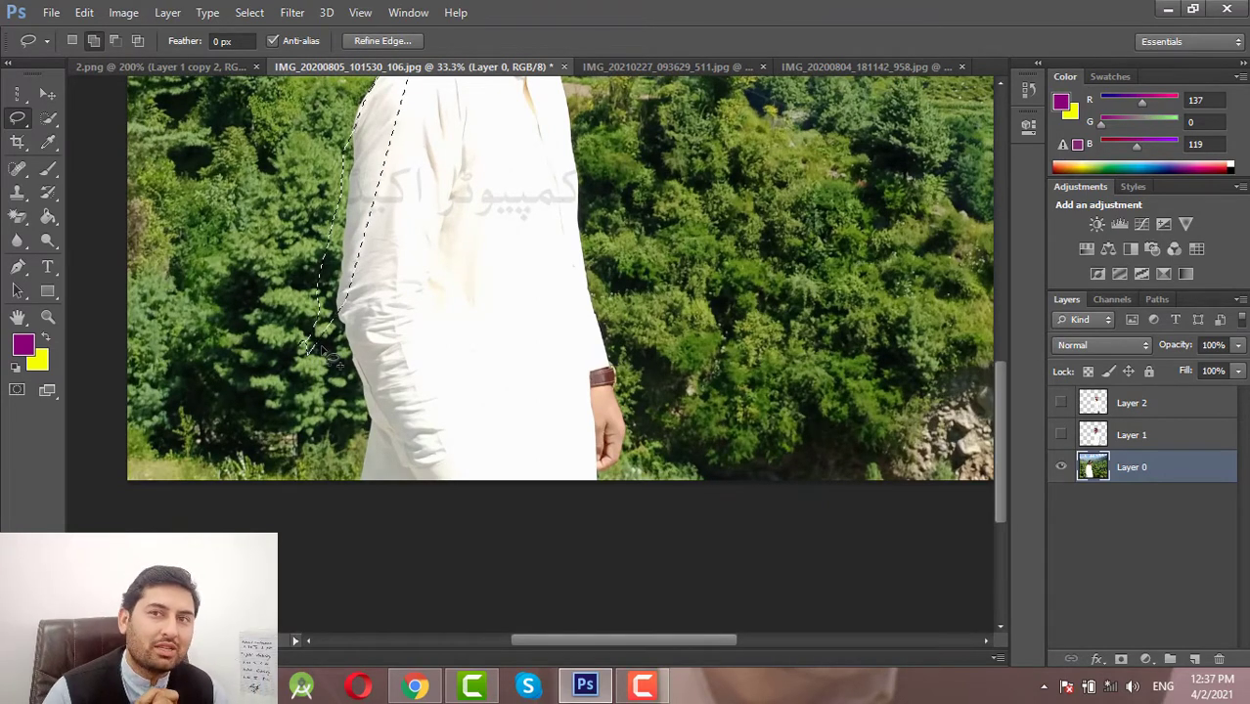
{"action": "left_click_drag", "start_coordinate": [396, 321], "coordinate": [684, 261]}
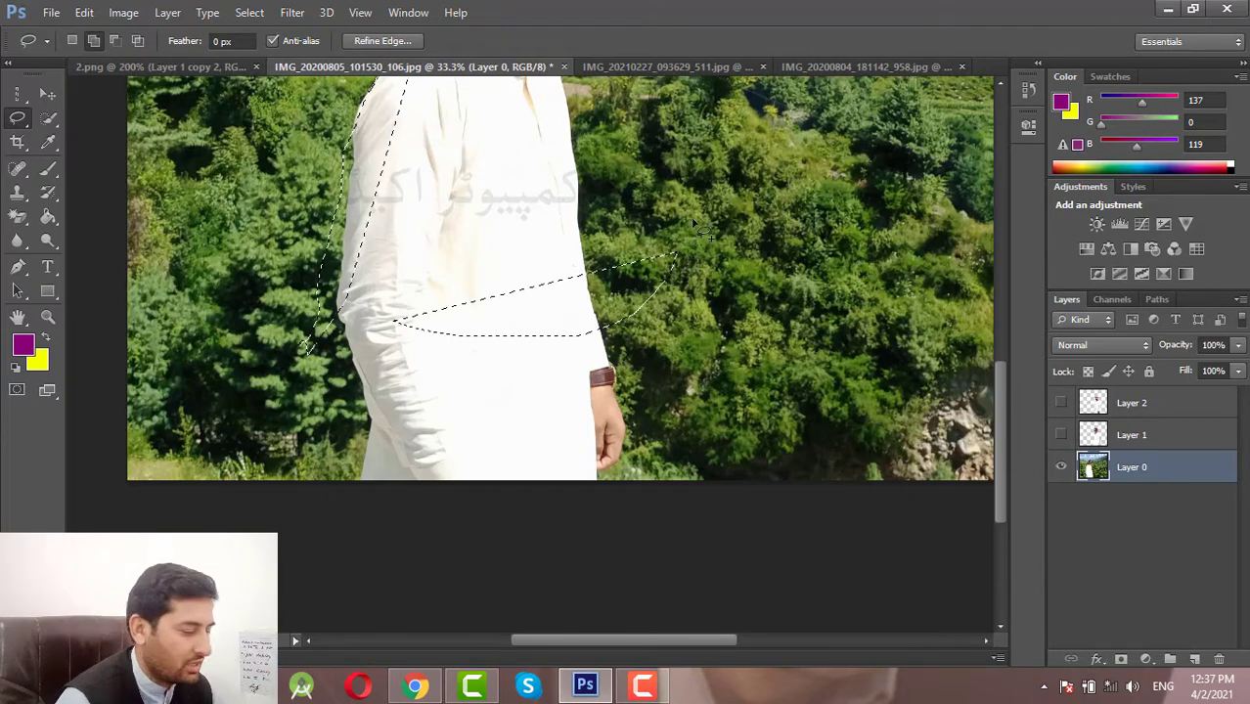
{"action": "left_click", "coordinate": [430, 110]}
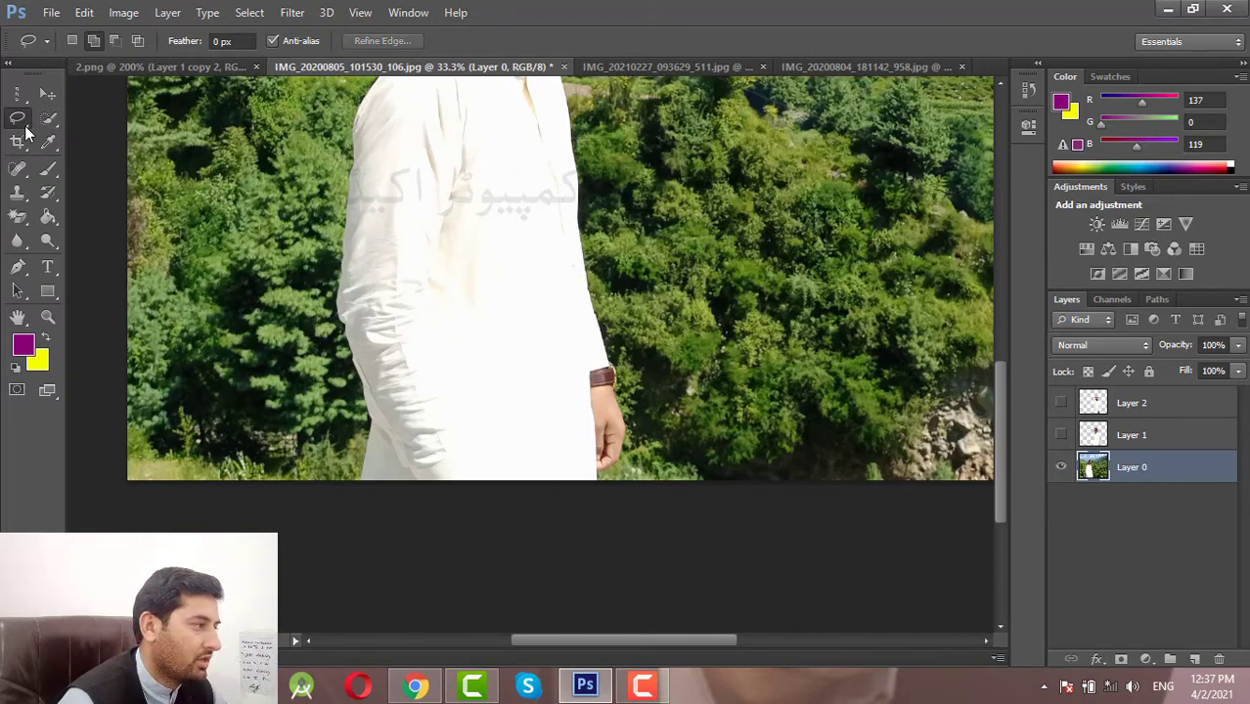
Try a Polygonal Lasso selection, dismiss the no-pixels warning, and return to the freehand Lasso.
{"action": "right_click", "coordinate": [17, 118]}
{"action": "left_click", "coordinate": [98, 128]}
{"action": "left_click", "coordinate": [273, 227]}
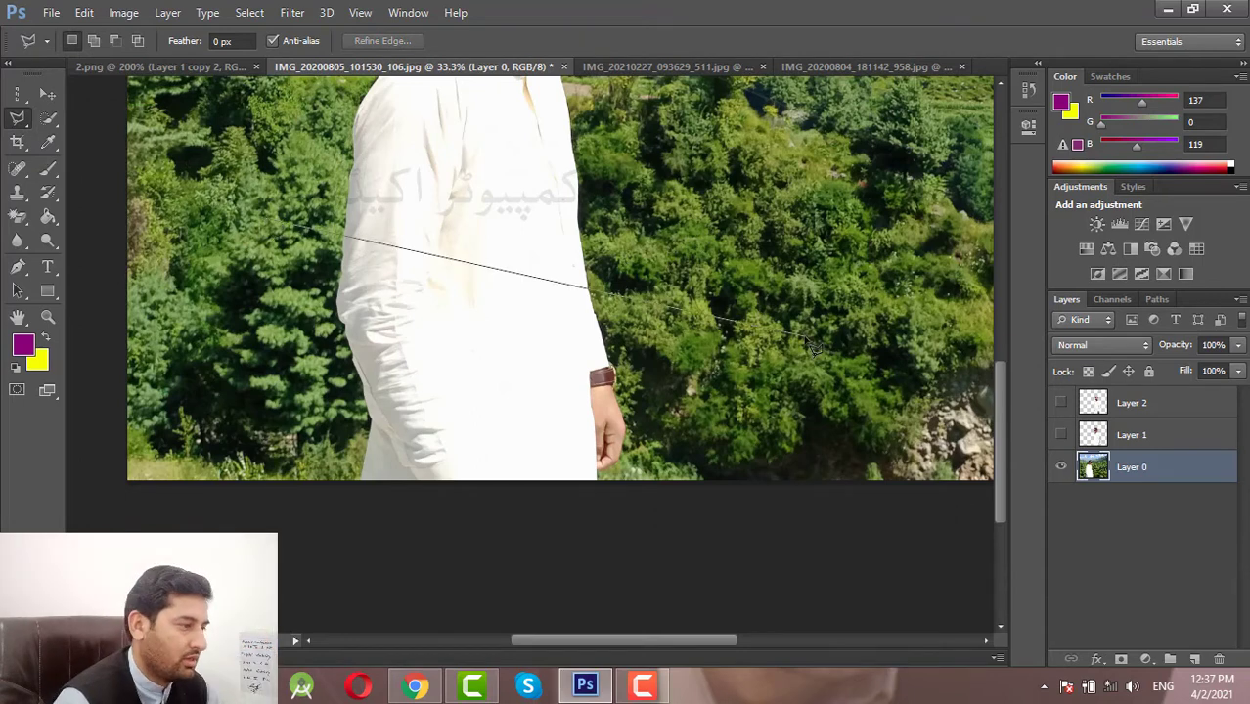
{"action": "double_click", "coordinate": [812, 346]}
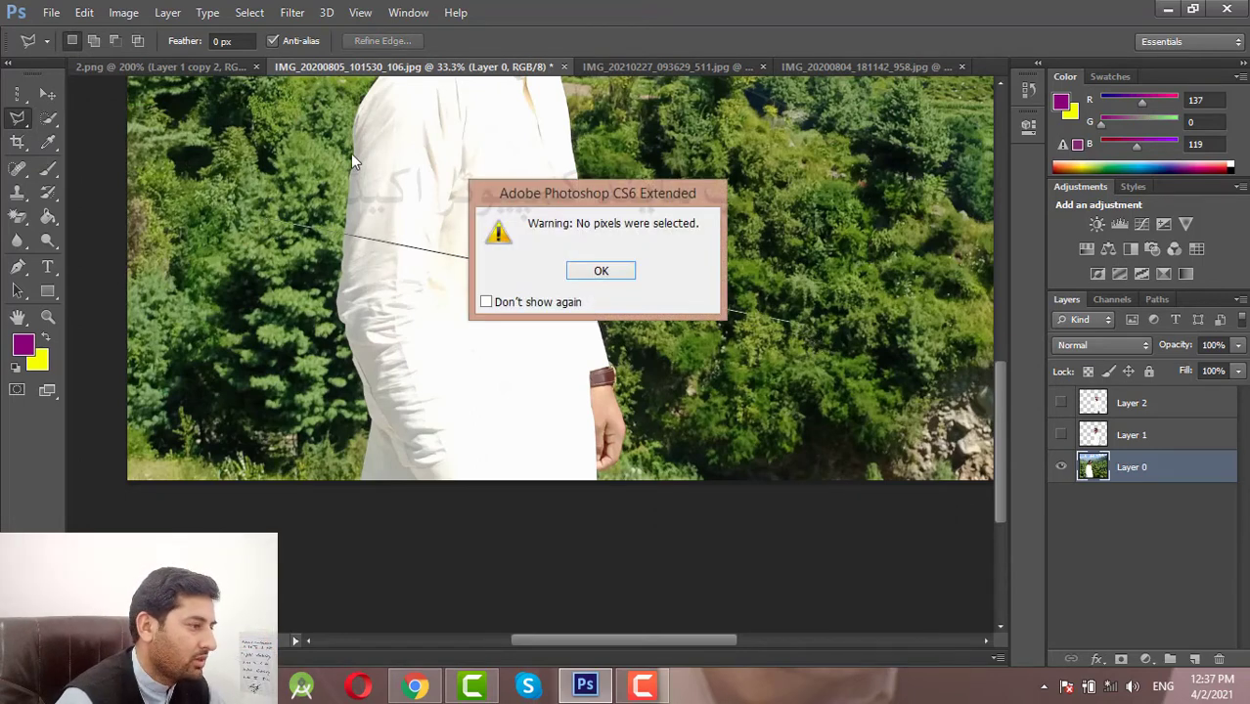
{"action": "left_click", "coordinate": [578, 274]}
{"action": "right_click", "coordinate": [18, 125]}
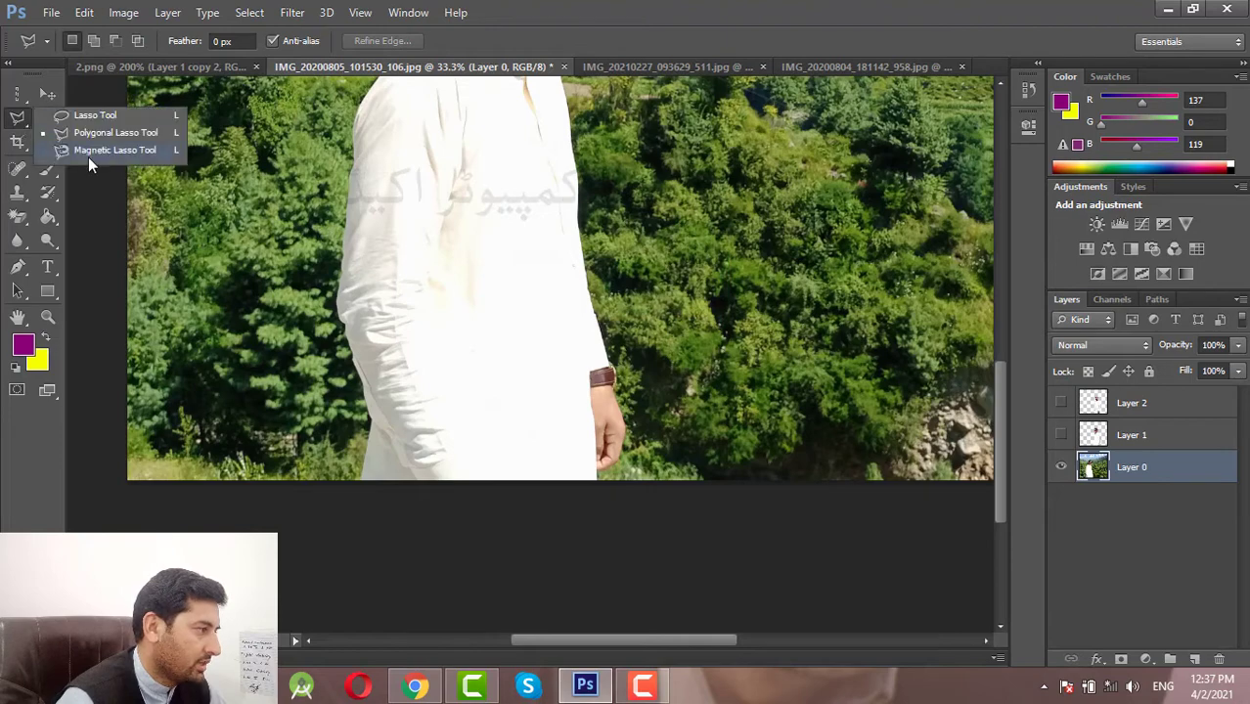
{"action": "left_click", "coordinate": [86, 116]}
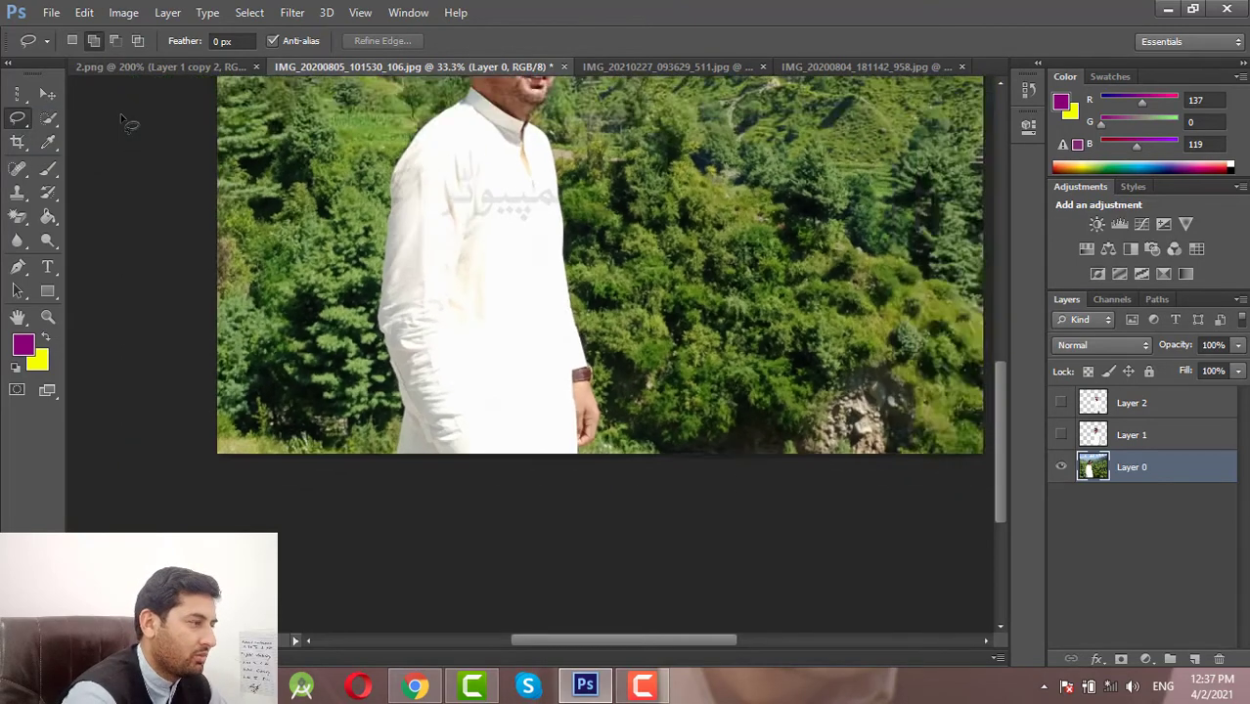
{"action": "key", "text": "ctrl+minus"}
{"action": "key", "text": "ctrl+minus"}
{"action": "key", "text": "ctrl+minus"}
{"action": "key", "text": "ctrl+plus"}
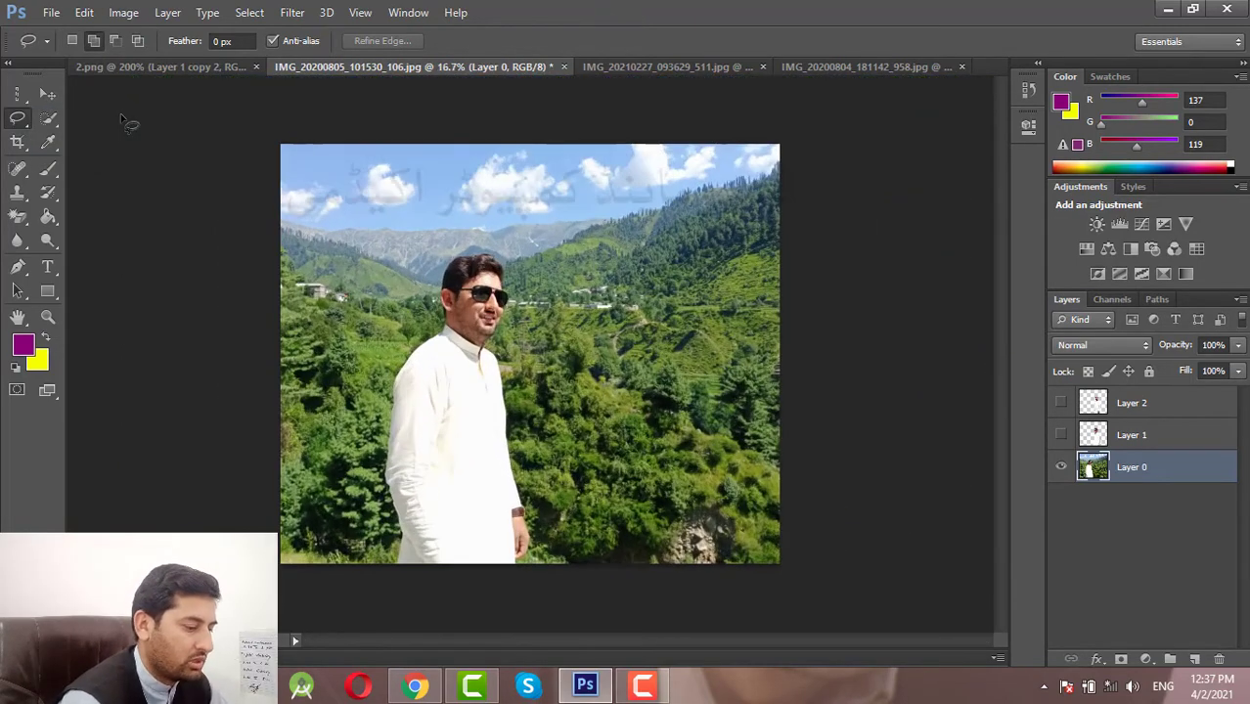
{"action": "key", "text": "ctrl+plus"}
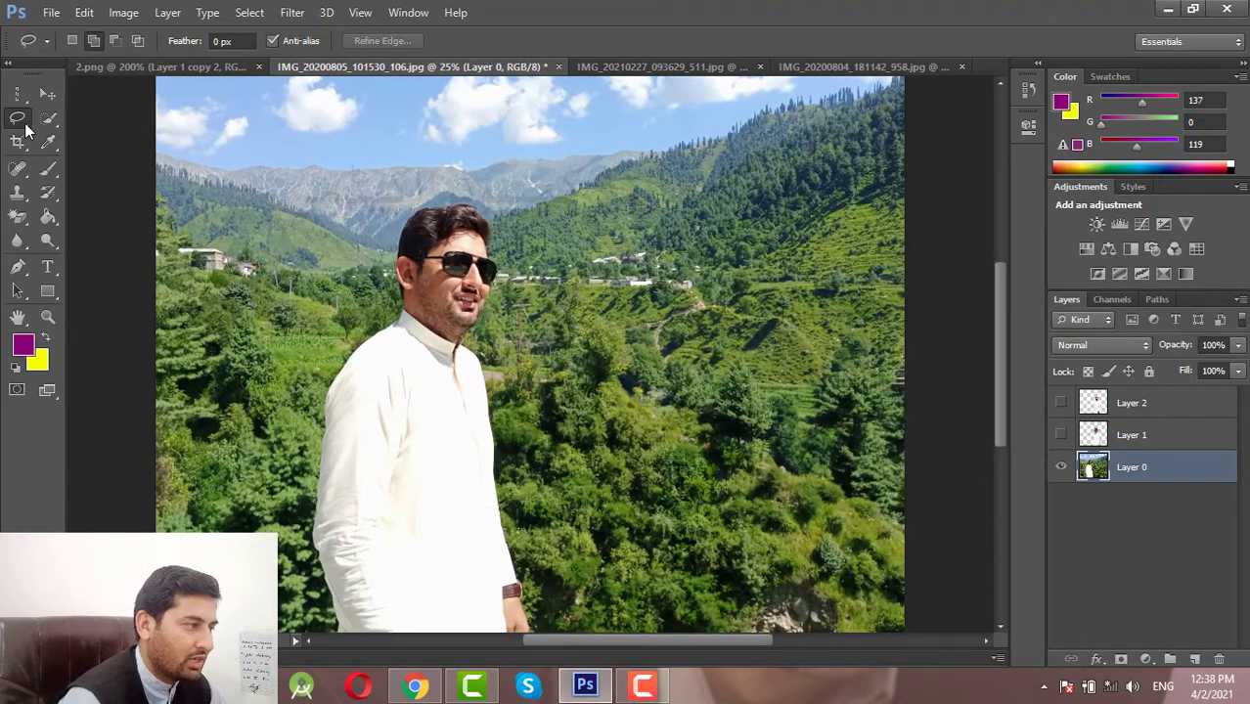
{"action": "right_click", "coordinate": [27, 119]}
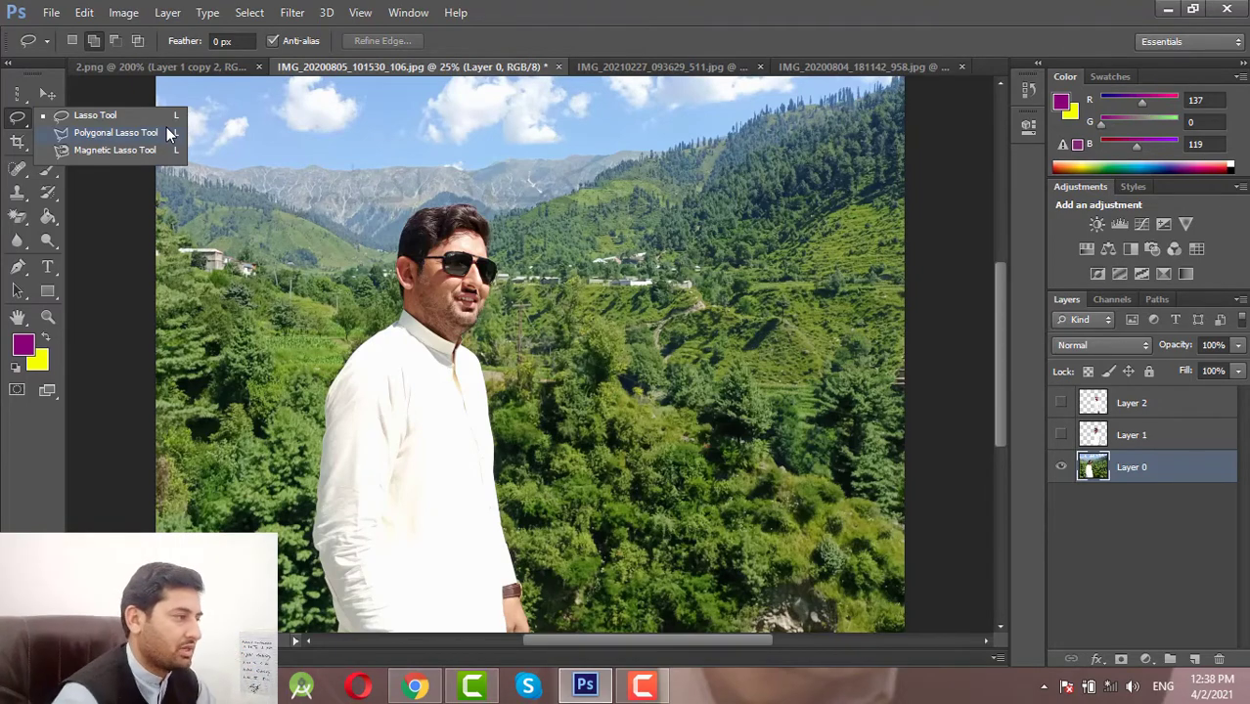
{"action": "left_click", "coordinate": [145, 118]}
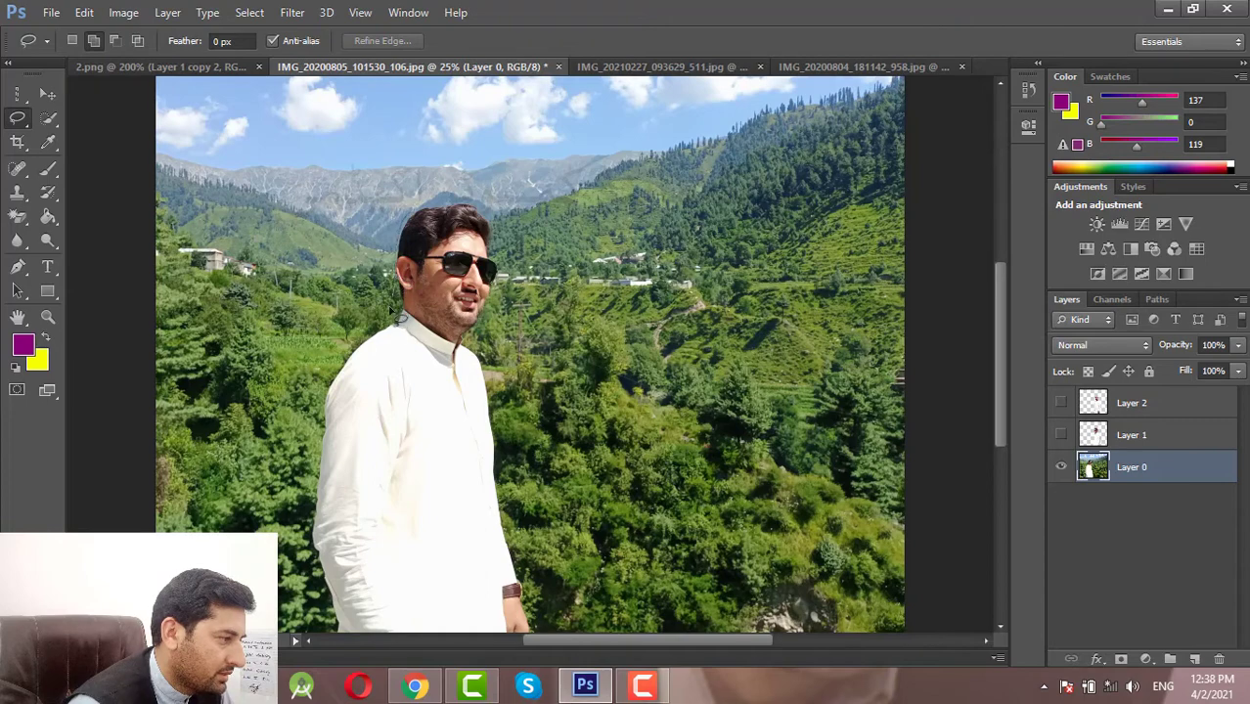
Lasso a freehand outline around the sunglasses man from neck and arm to head.
{"action": "left_click_drag", "start_coordinate": [394, 315], "coordinate": [337, 381]}
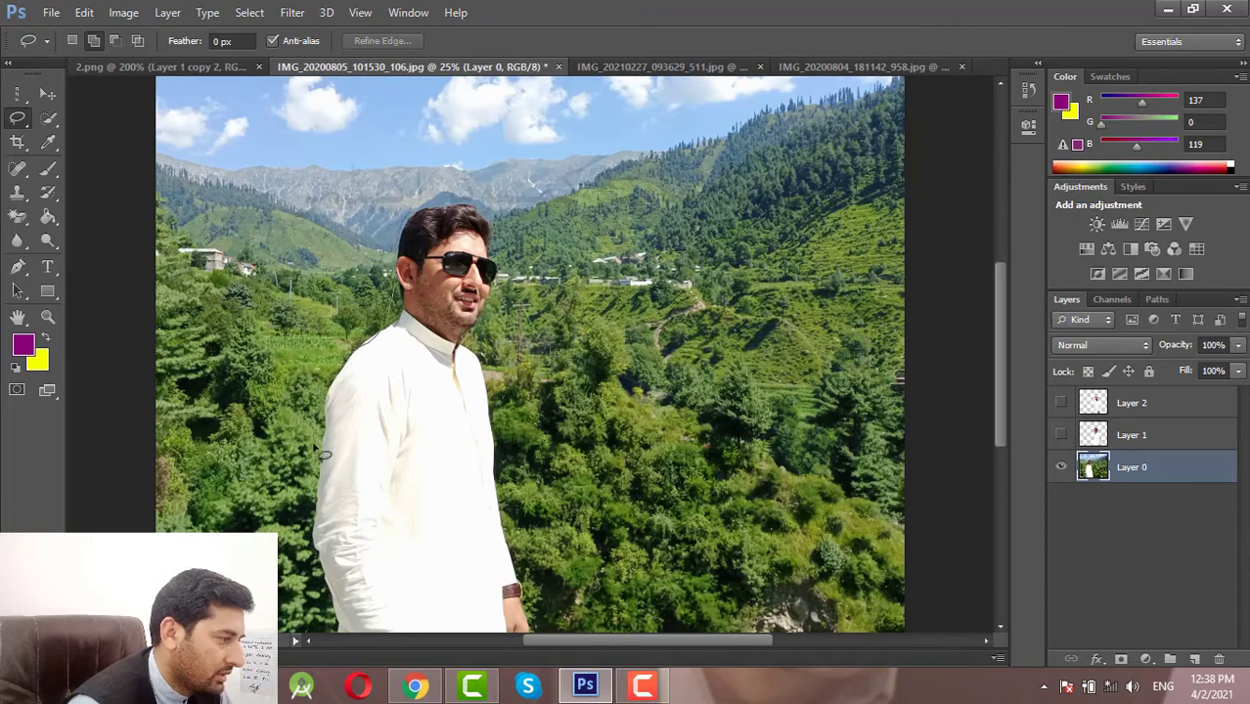
{"action": "left_click_drag", "start_coordinate": [319, 452], "coordinate": [305, 556]}
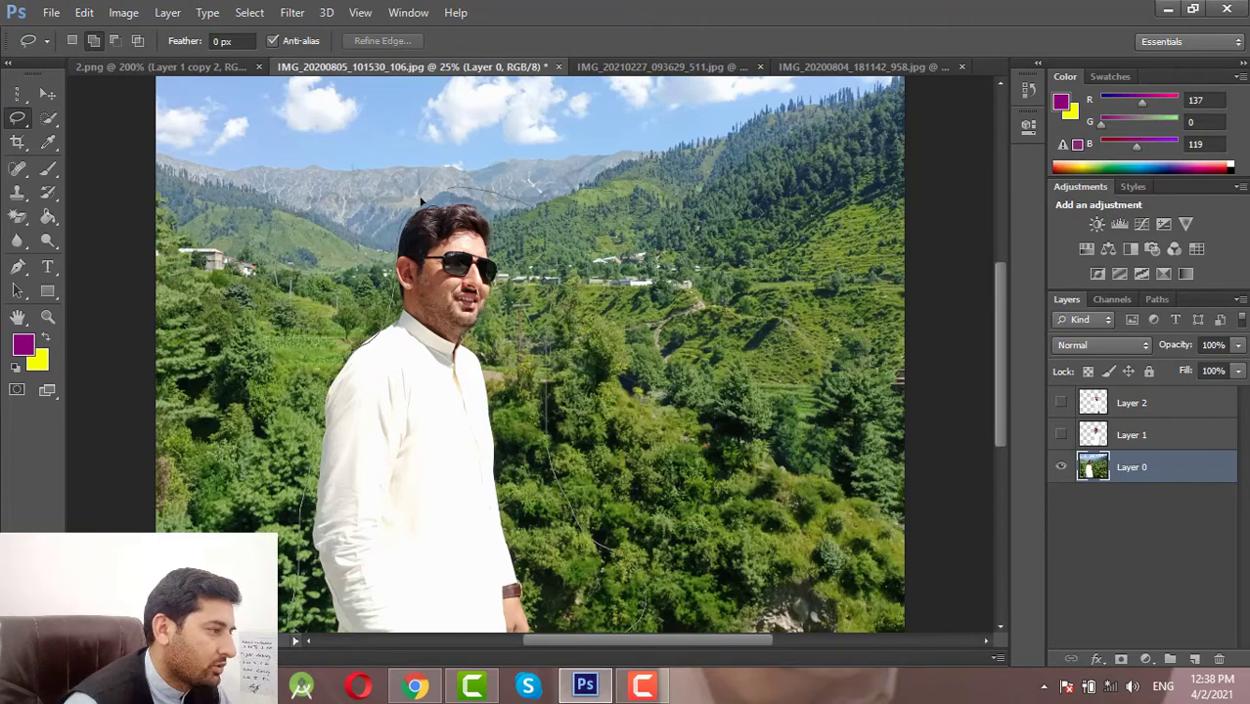
{"action": "left_click_drag", "start_coordinate": [533, 210], "coordinate": [403, 230]}
{"action": "scroll", "coordinate": [642, 311], "scroll_direction": "down", "scroll_amount": 3}
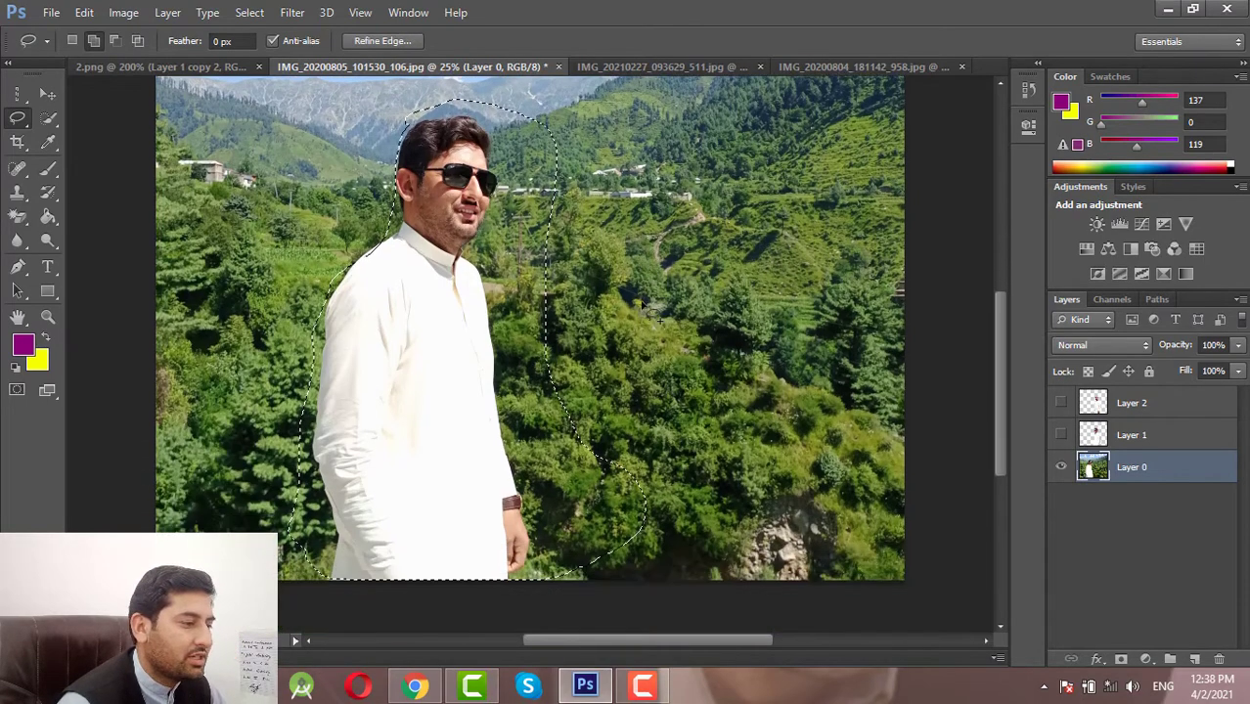
{"action": "scroll", "coordinate": [645, 309], "scroll_direction": "up", "scroll_amount": 1}
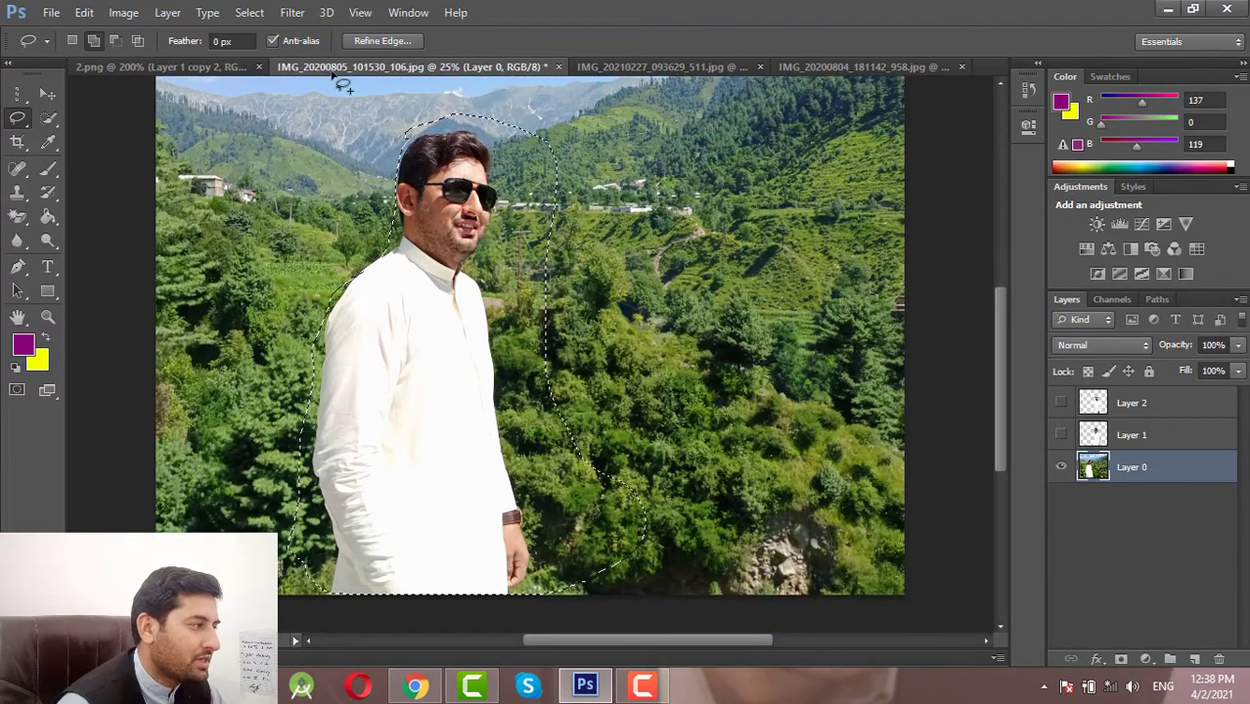
Subtract the excess forest on both sides so the selection hugs his outline.
{"action": "left_click", "coordinate": [113, 42]}
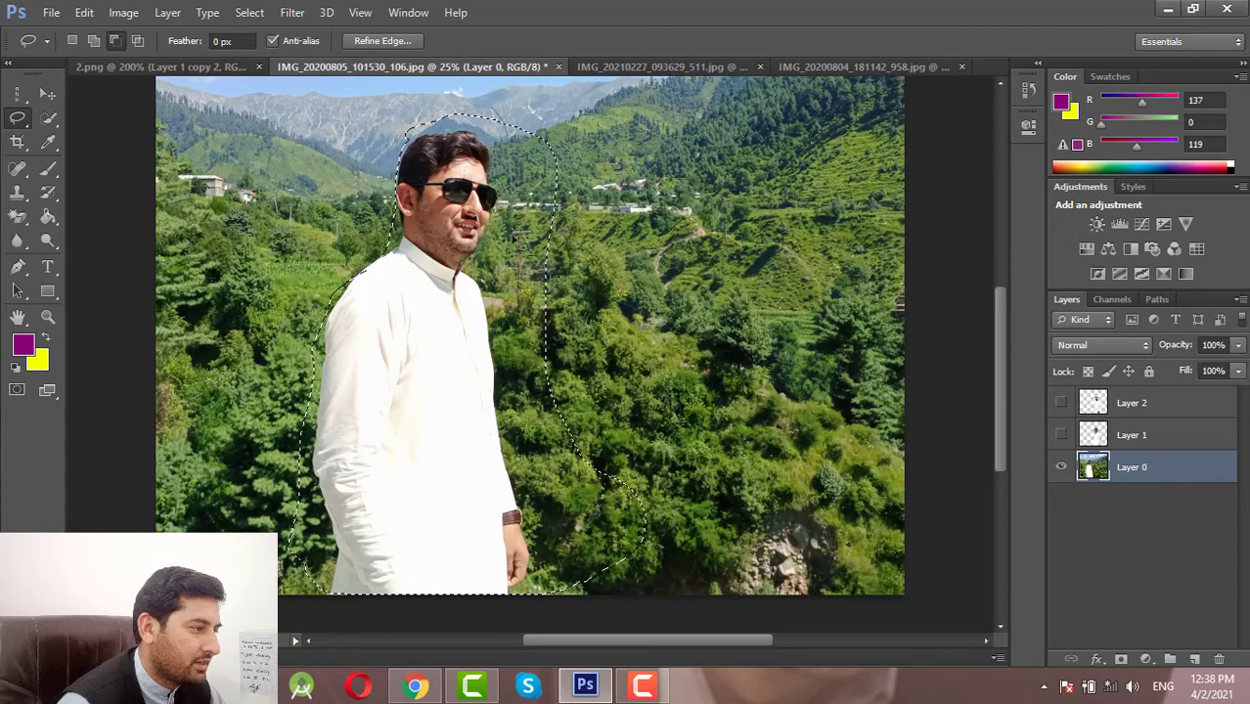
{"action": "left_click_drag", "start_coordinate": [550, 521], "coordinate": [597, 195]}
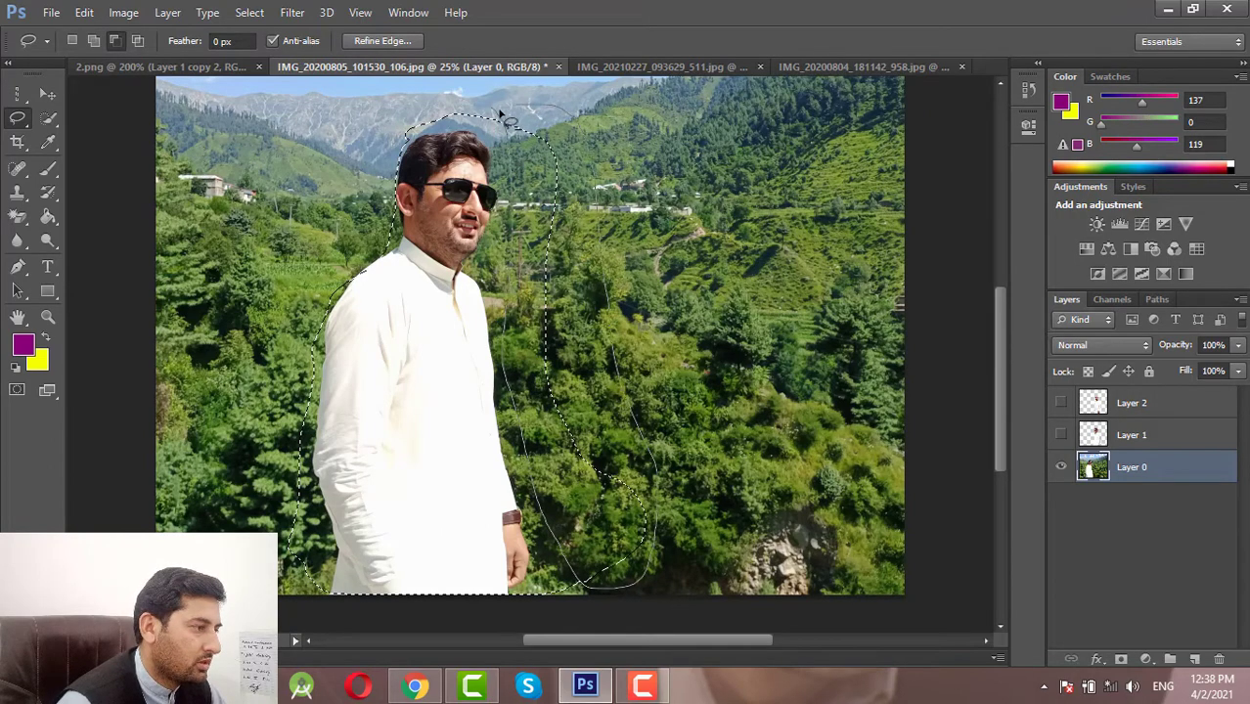
{"action": "left_click_drag", "start_coordinate": [504, 116], "coordinate": [502, 119]}
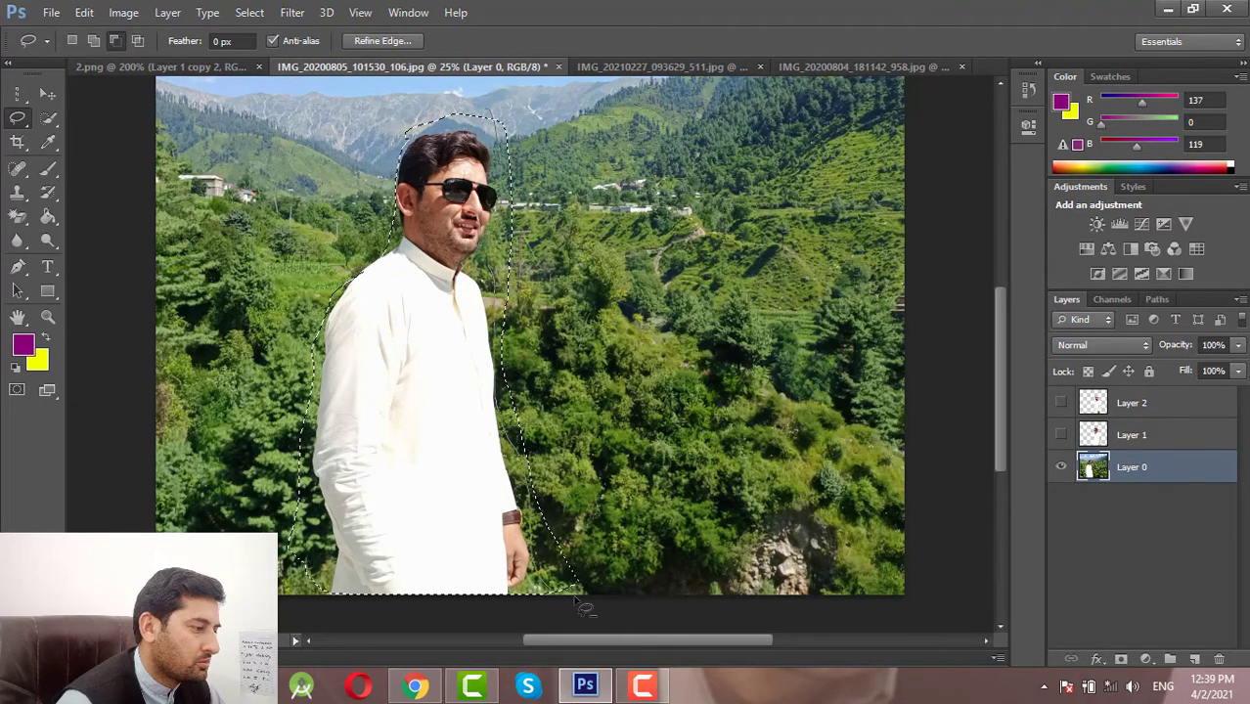
{"action": "mouse_move", "coordinate": [582, 607]}
{"action": "left_mouse_down"}
{"action": "mouse_move", "coordinate": [510, 108]}
{"action": "mouse_move", "coordinate": [492, 116]}
{"action": "left_mouse_up"}
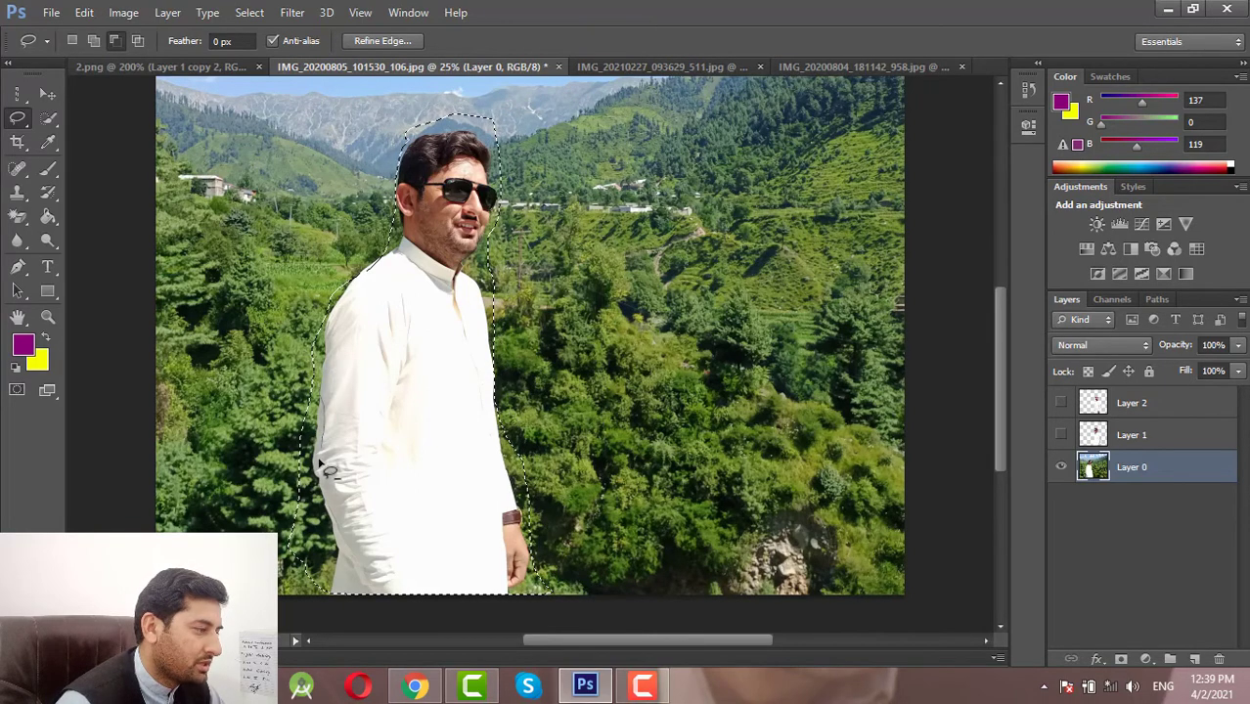
{"action": "left_click_drag", "start_coordinate": [332, 383], "coordinate": [313, 587]}
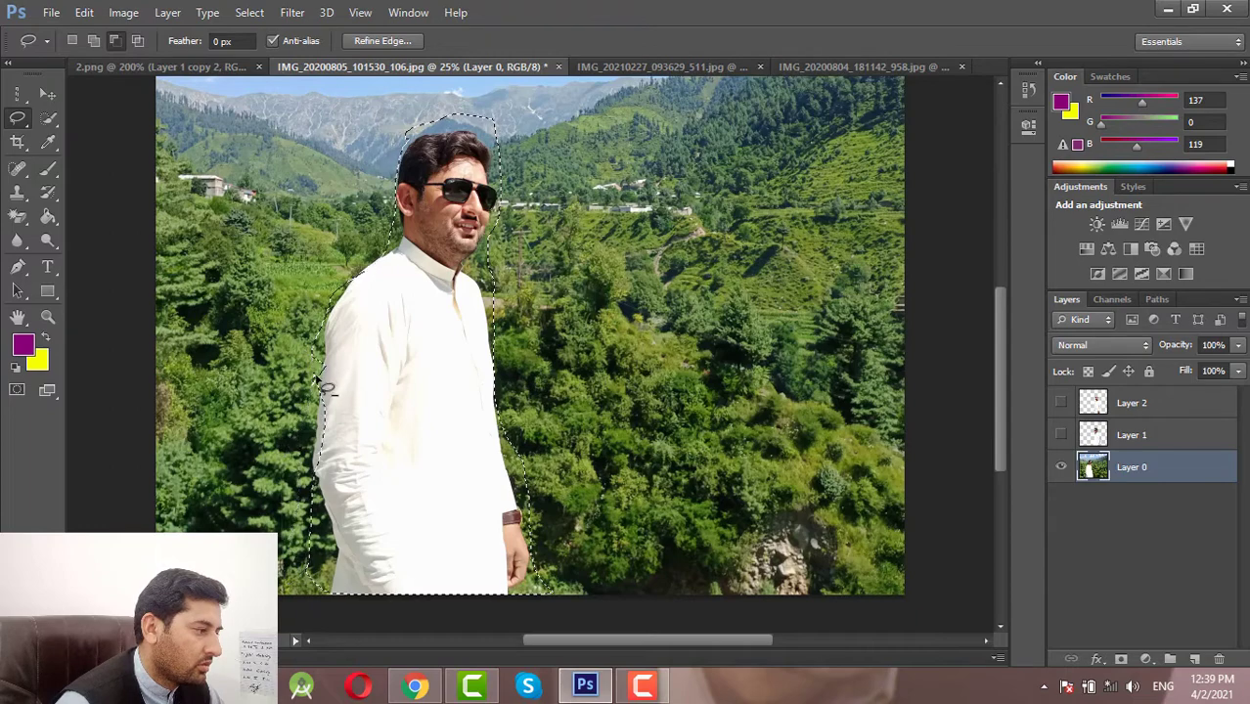
{"action": "left_click", "coordinate": [94, 41]}
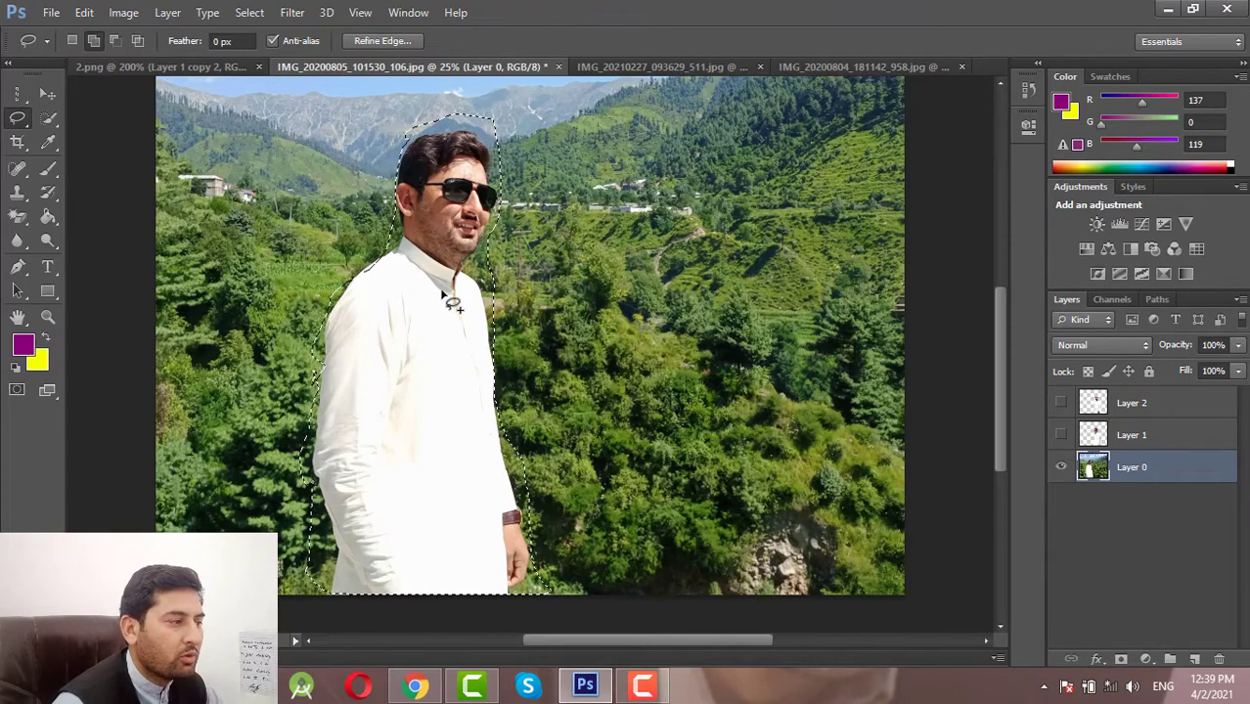
{"action": "scroll", "coordinate": [450, 301], "scroll_direction": "down", "scroll_amount": 1}
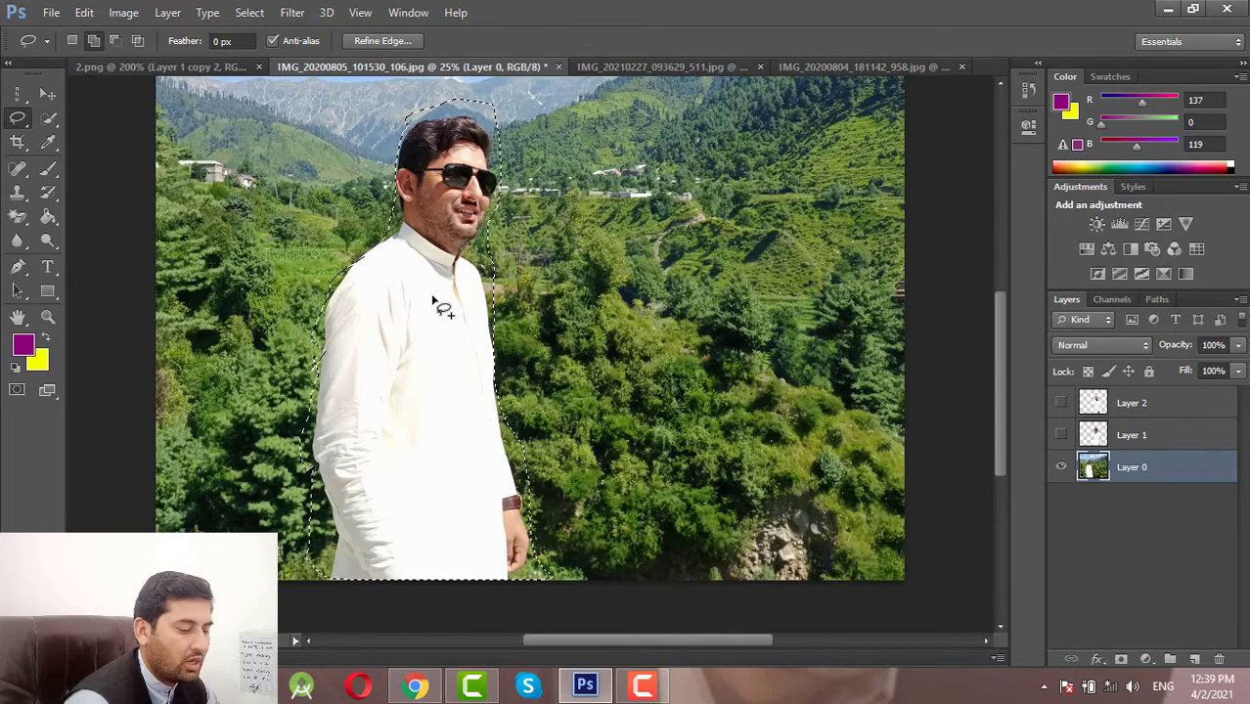
Cut the sunglasses man onto Layer 3 with Ctrl+Shift+J and hide that layer.
{"action": "key", "text": "ctrl+shift+j"}
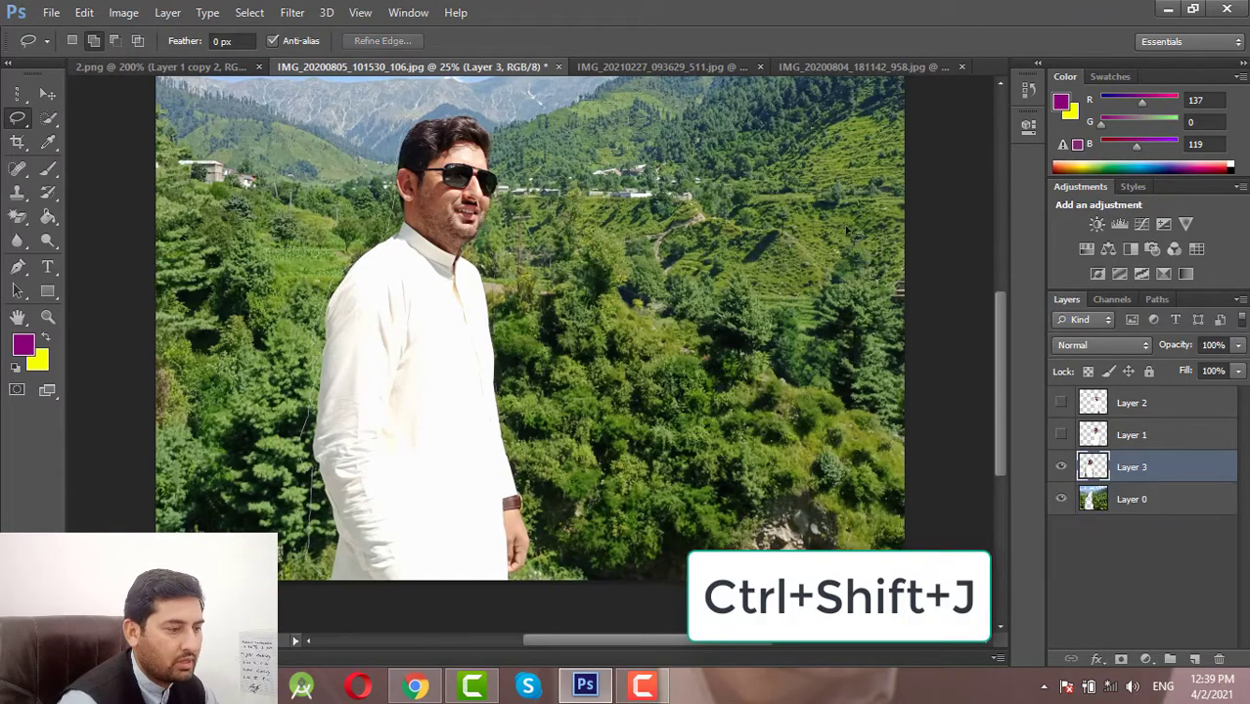
{"action": "left_click", "coordinate": [1060, 467]}
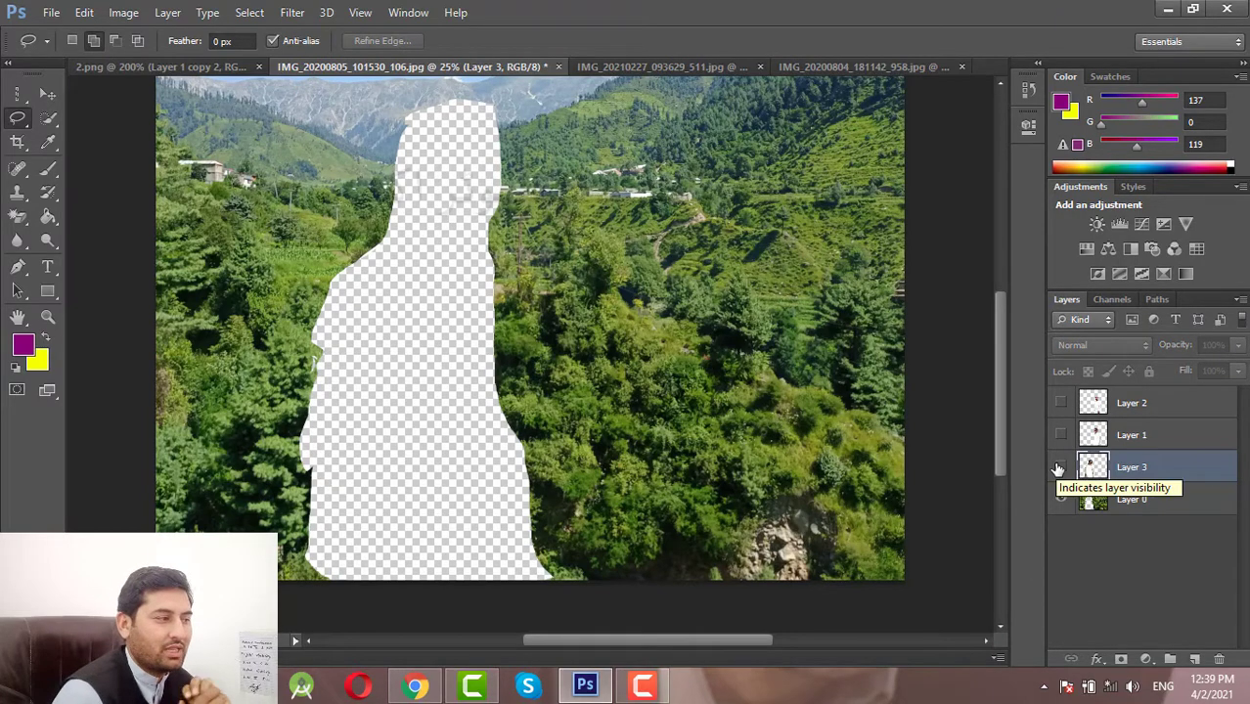
{"action": "key", "text": "ctrl+minus"}
{"action": "key", "text": "ctrl+minus"}
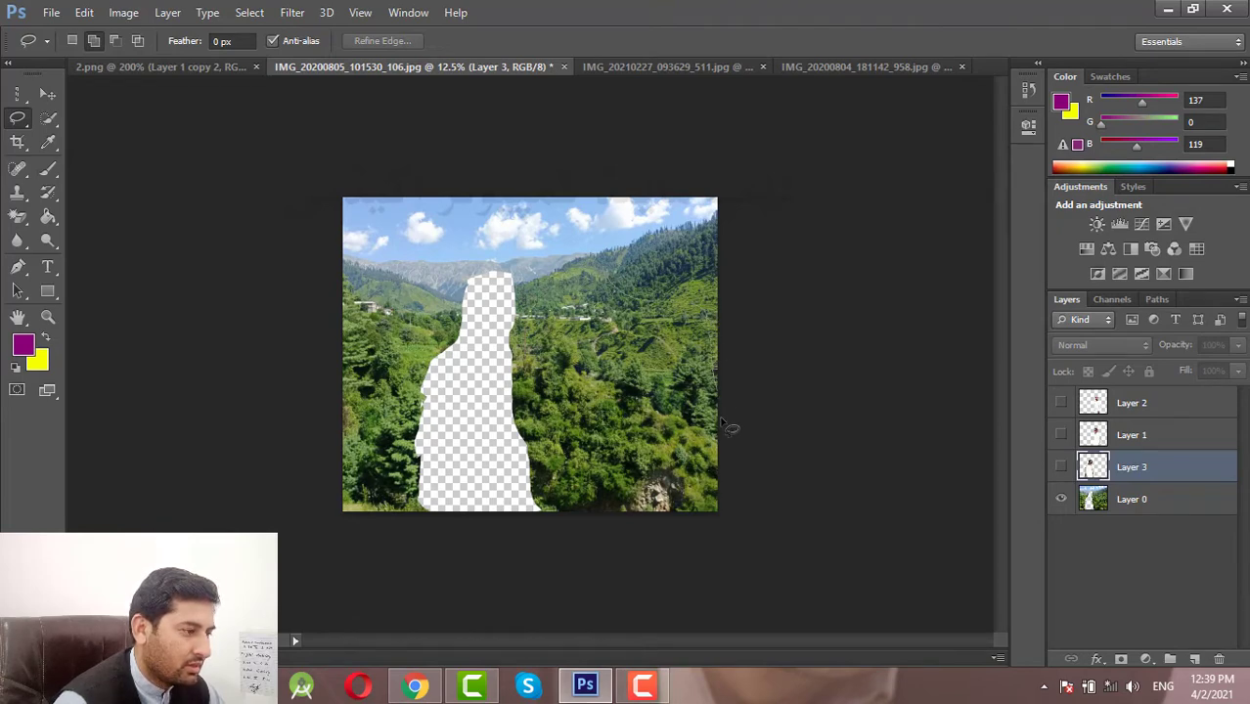
Lasso the stretch of forest to the right of the gap.
{"action": "mouse_move", "coordinate": [729, 427]}
{"action": "left_mouse_down"}
{"action": "mouse_move", "coordinate": [496, 396]}
{"action": "mouse_move", "coordinate": [496, 309]}
{"action": "mouse_move", "coordinate": [549, 301]}
{"action": "left_mouse_up"}
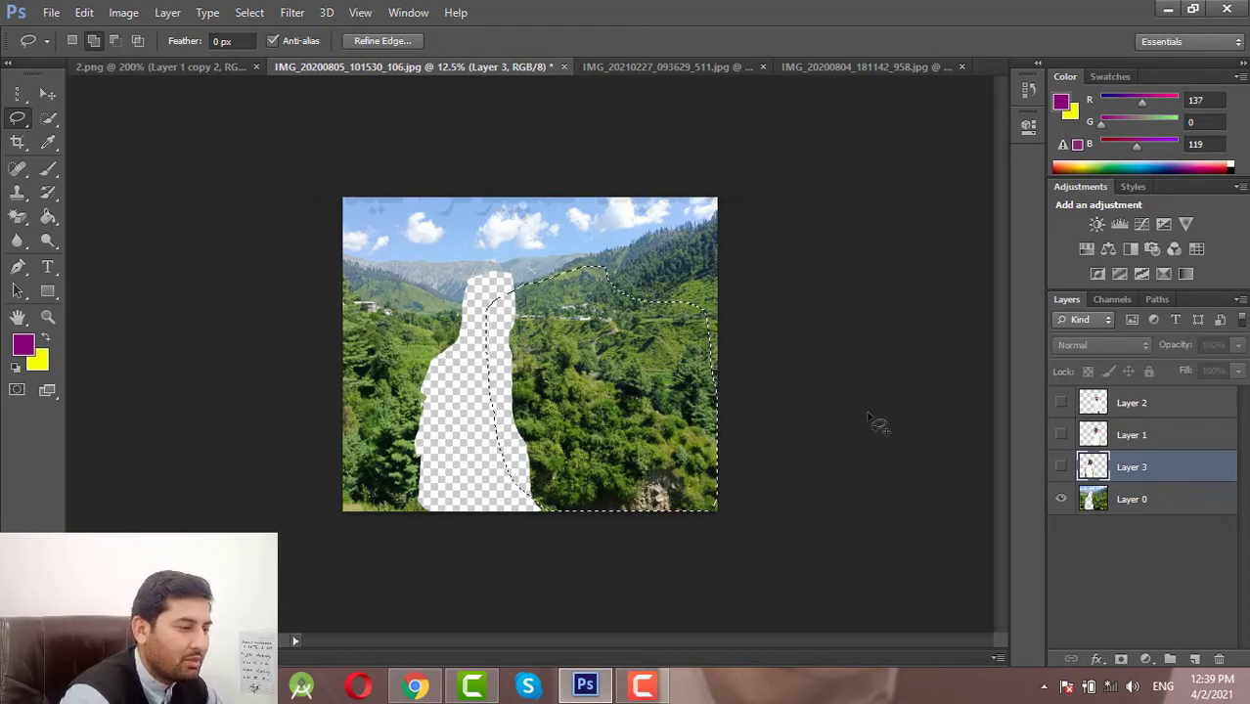
{"action": "key", "text": "ctrl+j"}
{"action": "key", "text": "ctrl+z"}
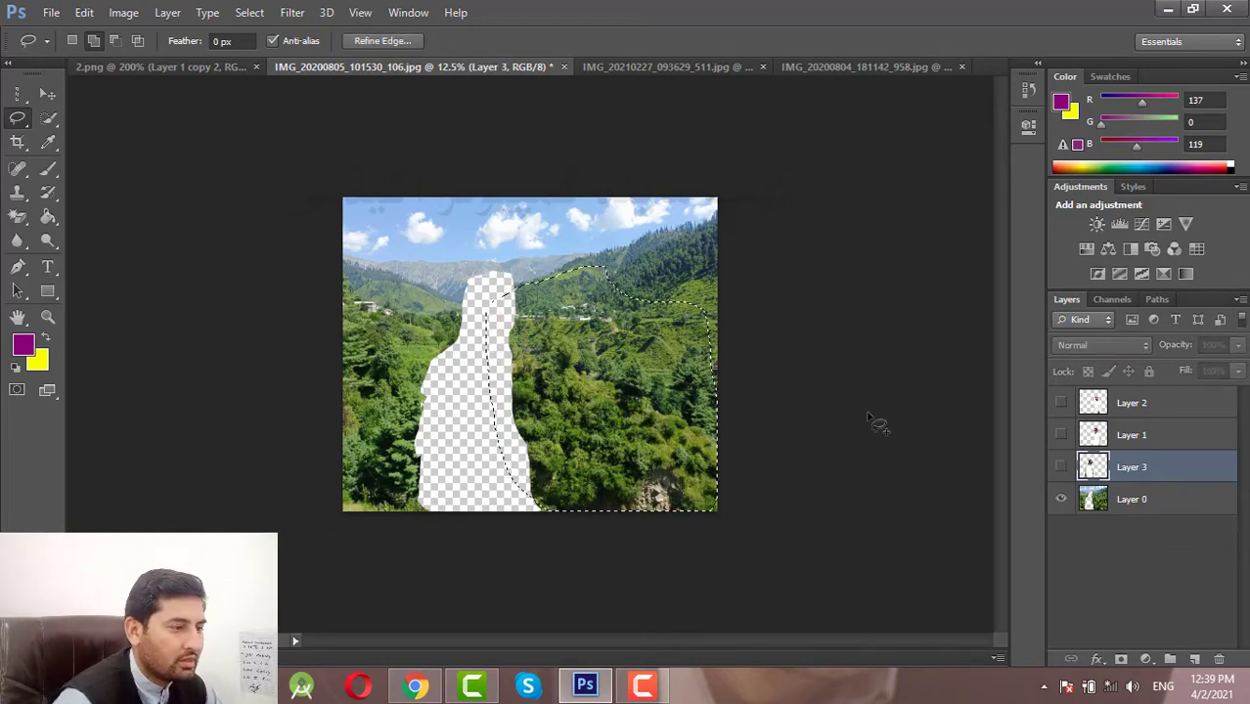
Add an empty Layer 4 above Layer 2, dismiss the empty-selection error, and select Layer 0.
{"action": "left_click", "coordinate": [1183, 403]}
{"action": "left_click", "coordinate": [1194, 658]}
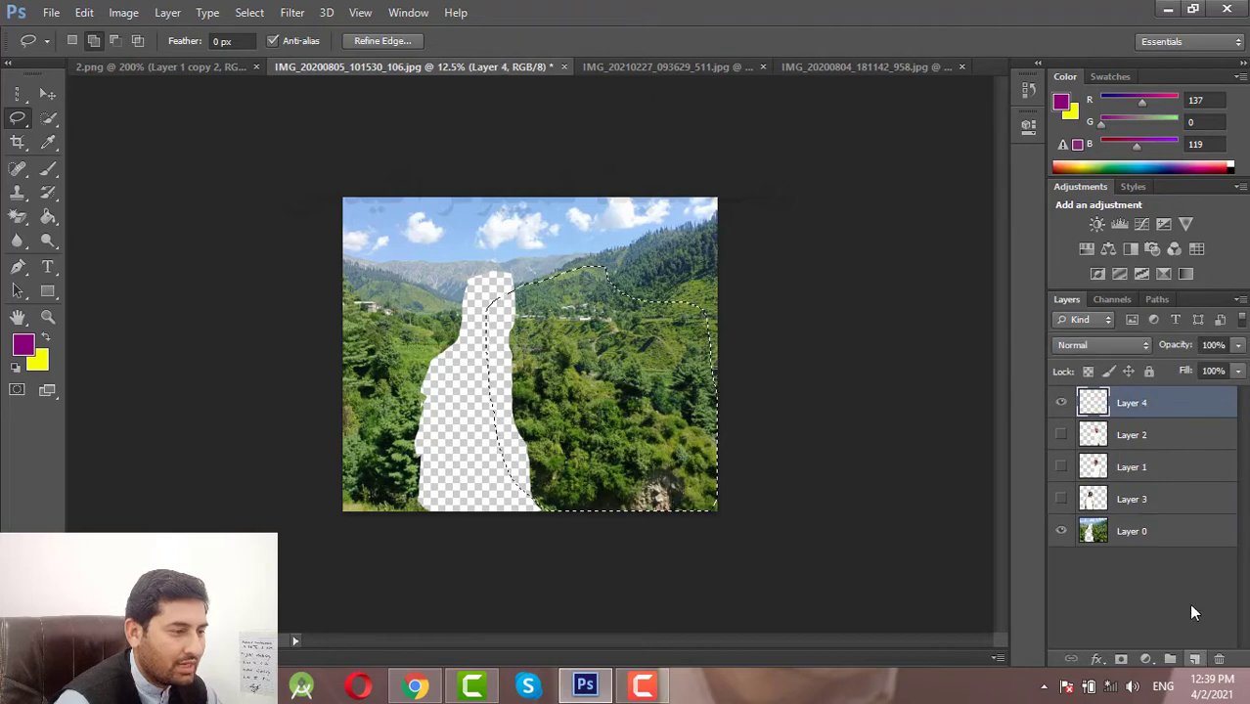
{"action": "key", "text": "ctrl+j"}
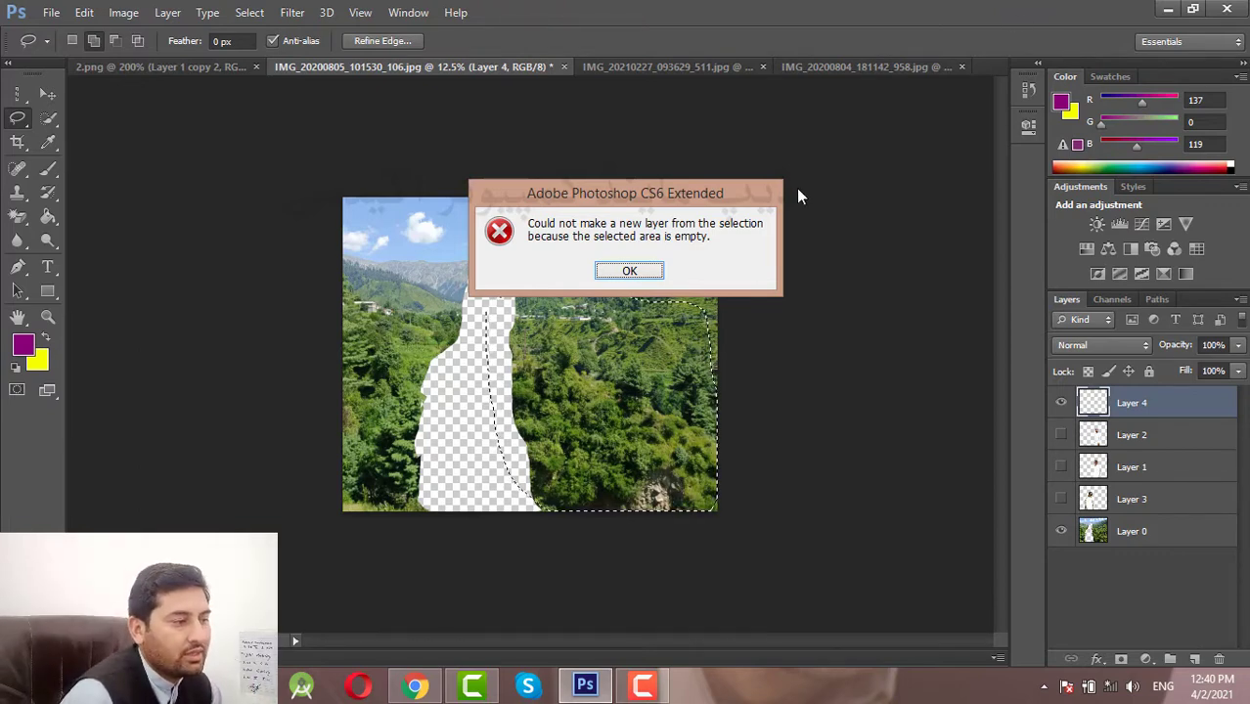
{"action": "left_click", "coordinate": [629, 270]}
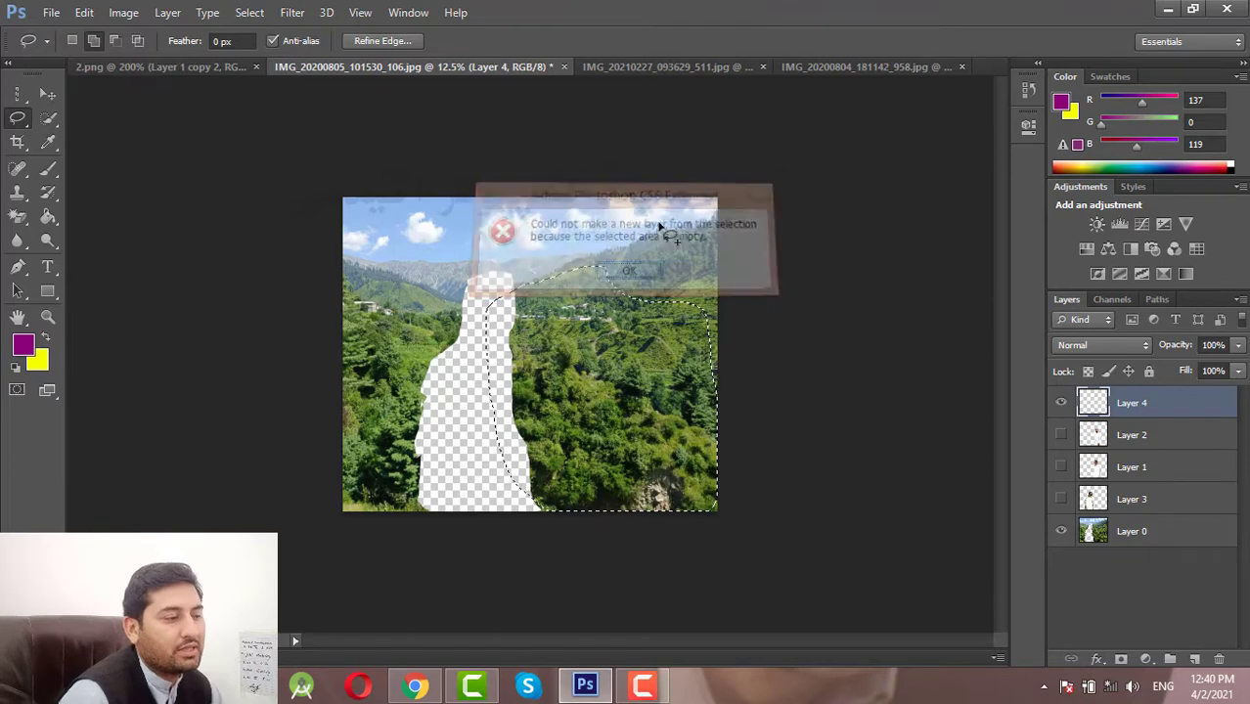
{"action": "left_click", "coordinate": [1134, 527]}
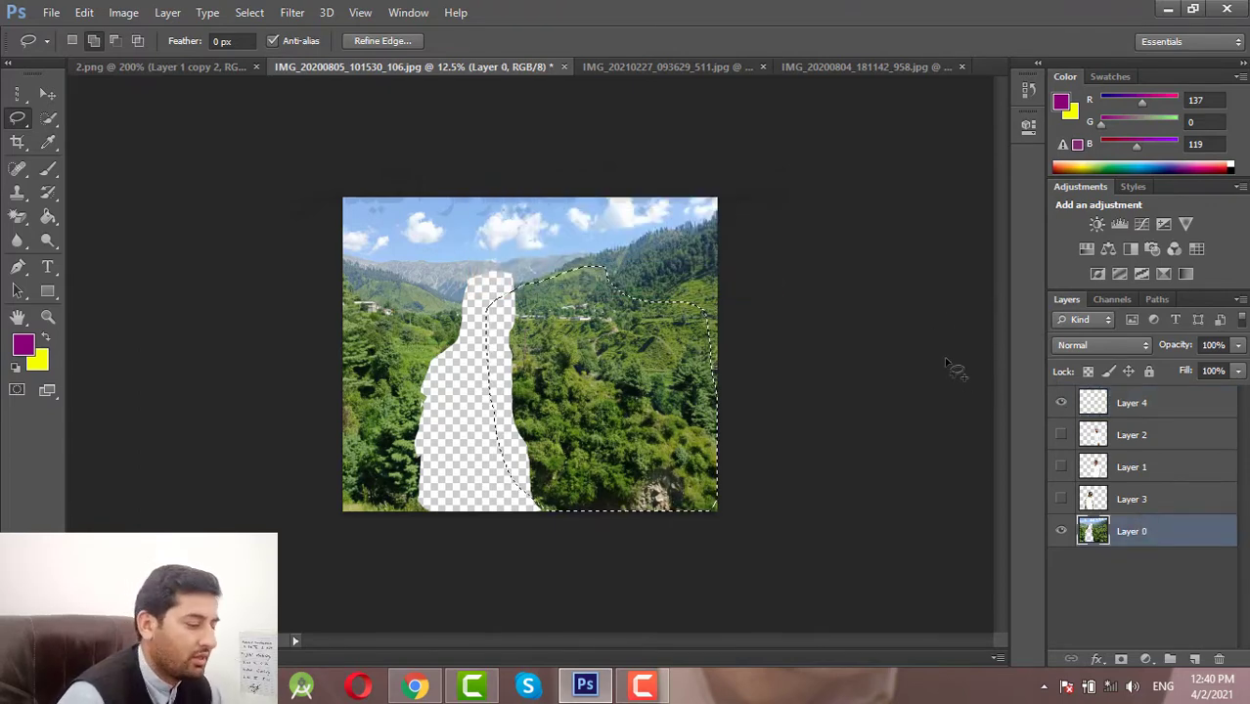
Copy the forest patch to Layer 5, move it left over the gap and stretch it wider and taller.
{"action": "key", "text": "ctrl+j"}
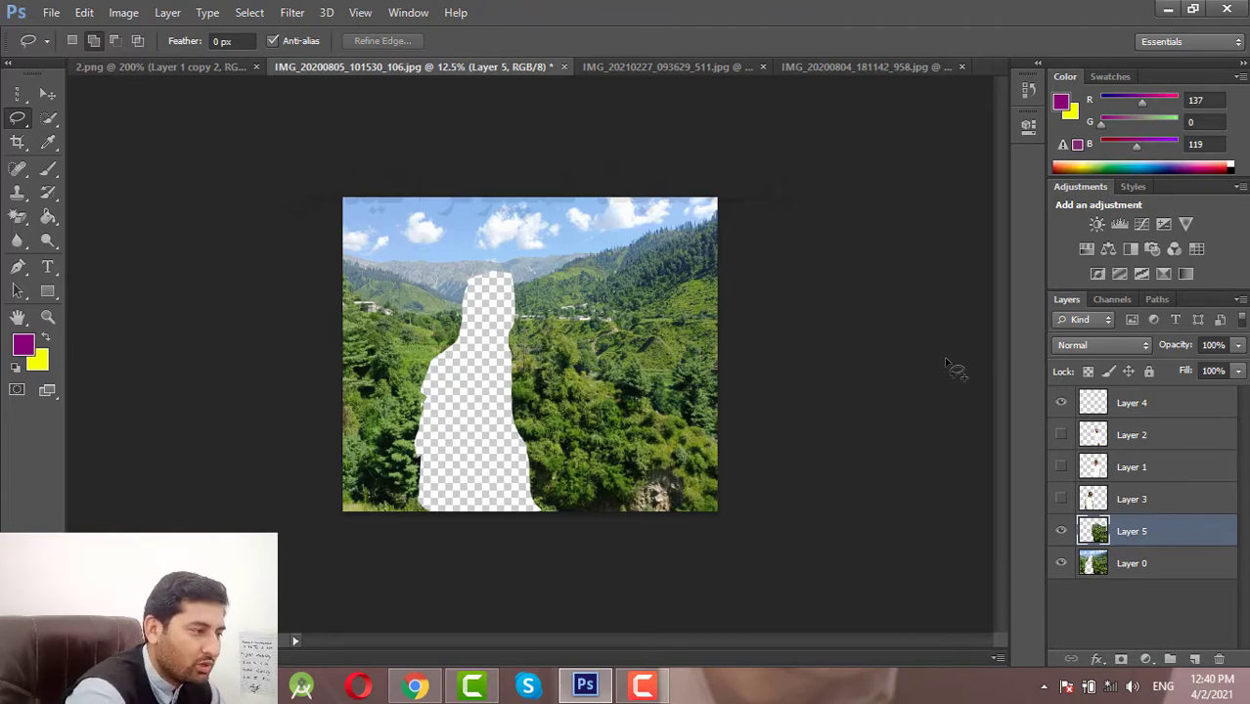
{"action": "key", "text": "ctrl+t"}
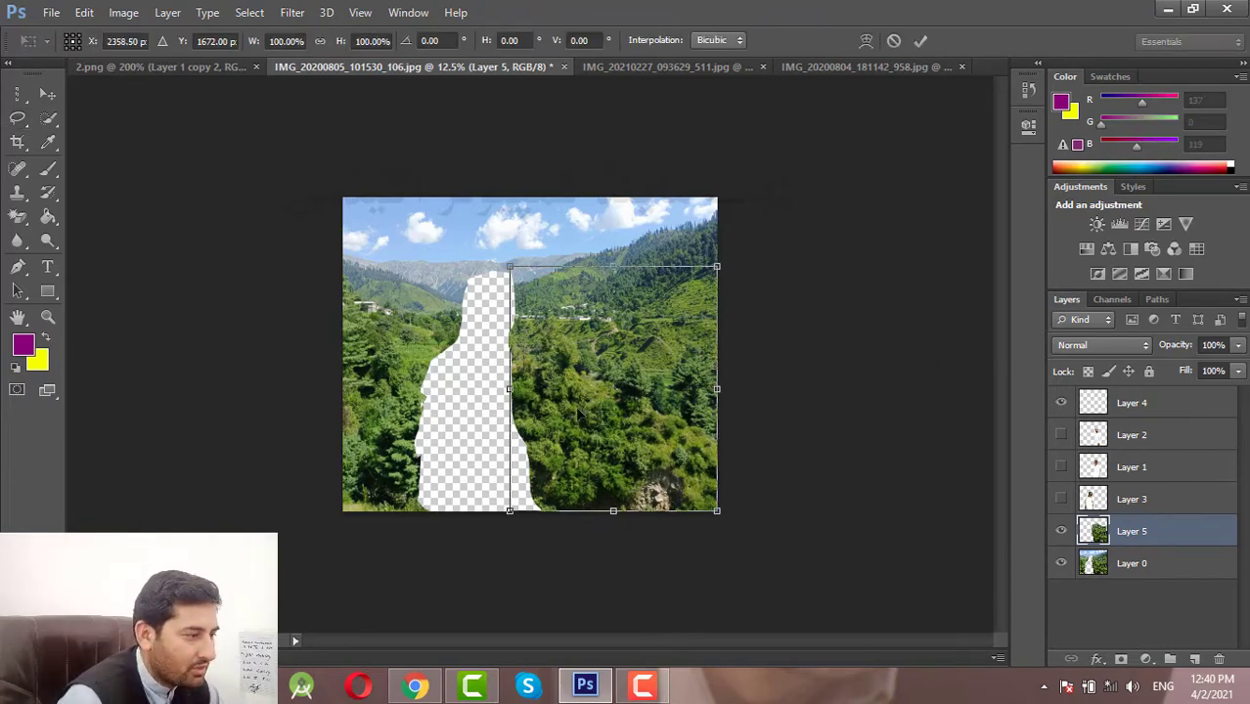
{"action": "left_click_drag", "start_coordinate": [577, 418], "coordinate": [468, 433]}
{"action": "left_click_drag", "start_coordinate": [501, 281], "coordinate": [506, 265]}
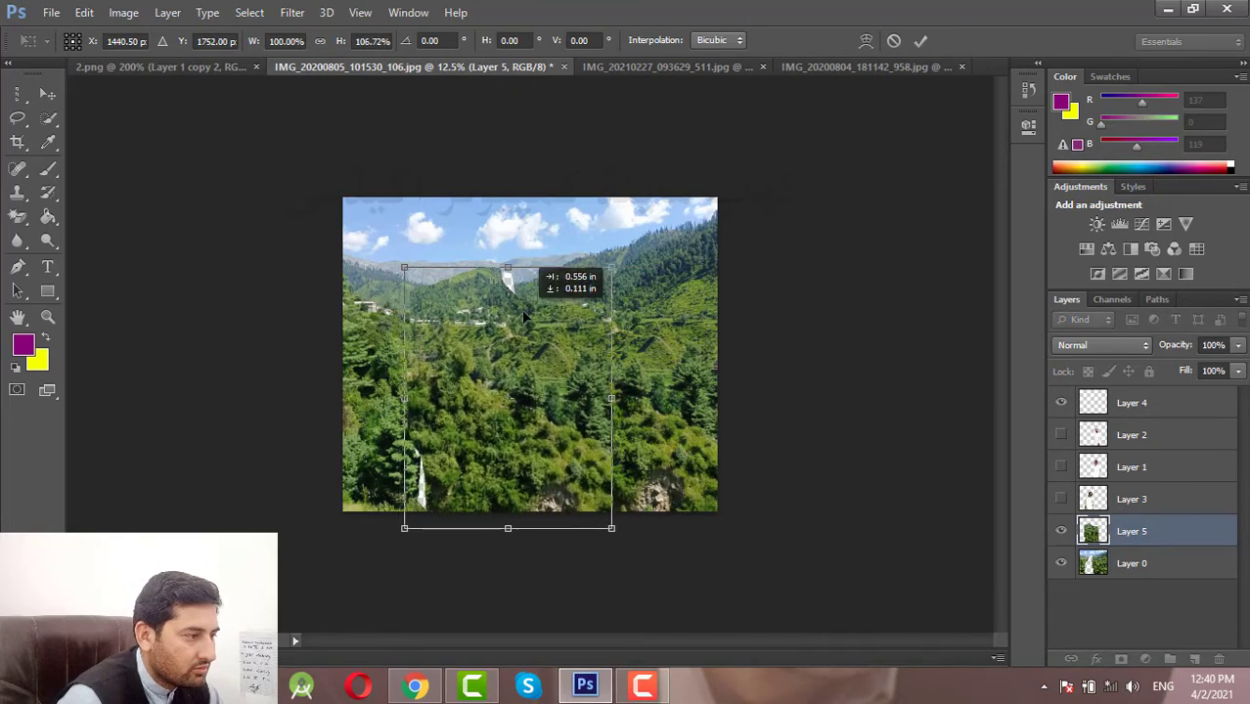
{"action": "left_click_drag", "start_coordinate": [525, 311], "coordinate": [530, 313]}
{"action": "left_click_drag", "start_coordinate": [612, 397], "coordinate": [640, 397]}
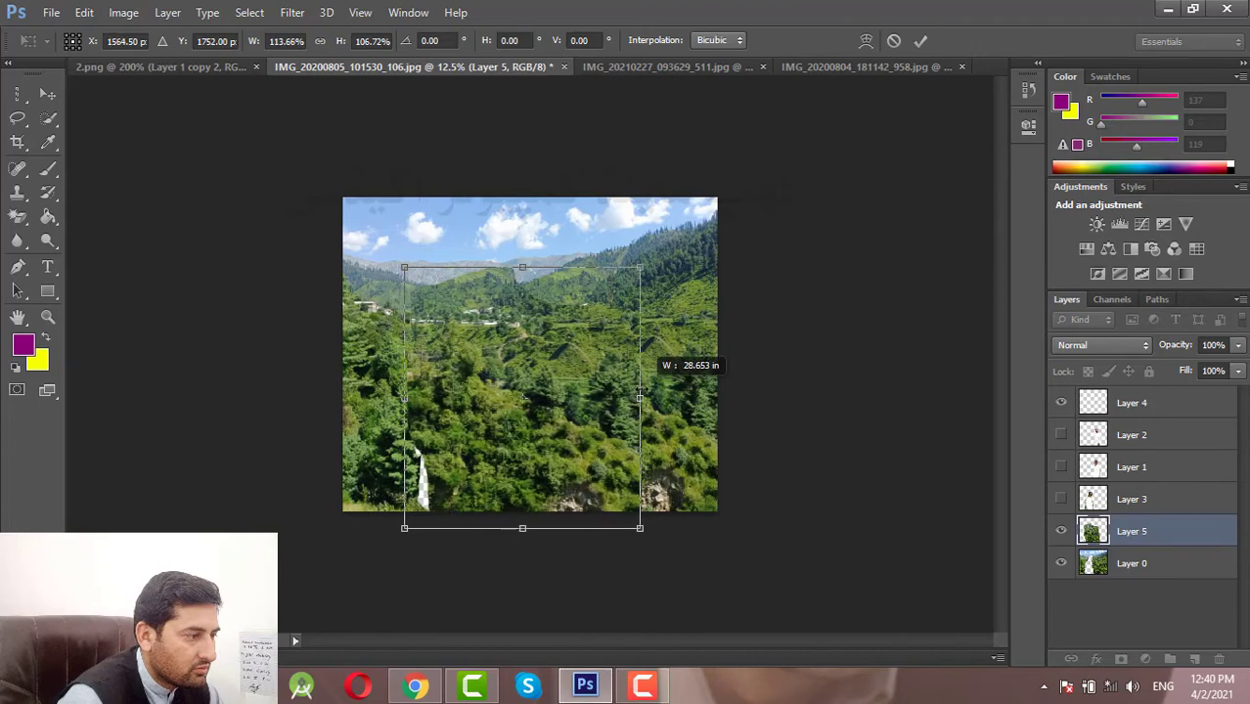
{"action": "left_click_drag", "start_coordinate": [404, 397], "coordinate": [388, 397]}
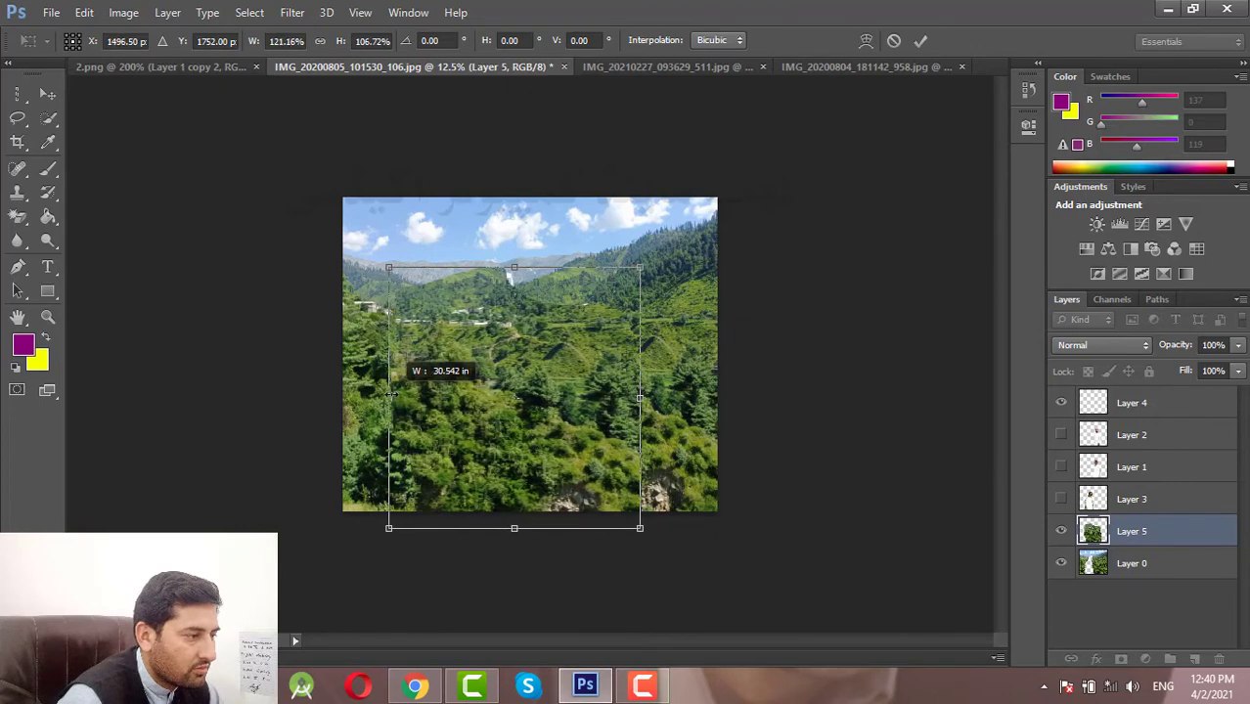
{"action": "key", "text": "Return"}
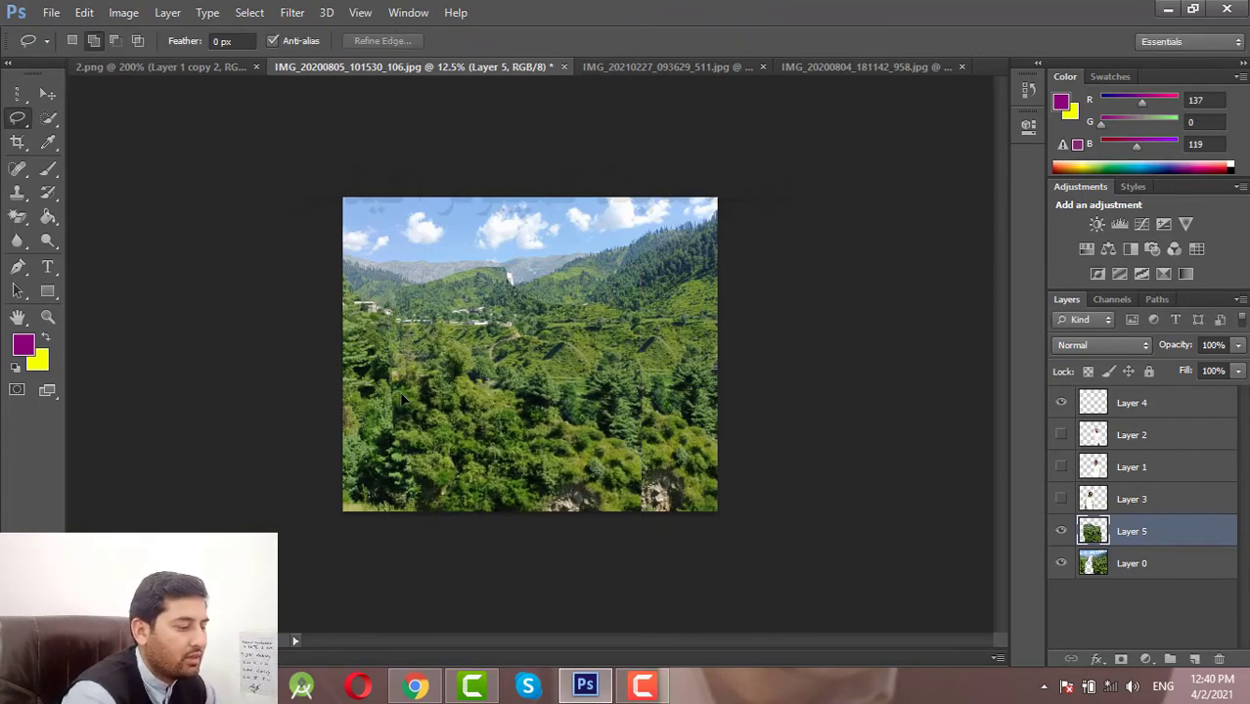
Enlarge the forest patch further from its top-right corner.
{"action": "key", "text": "ctrl+t"}
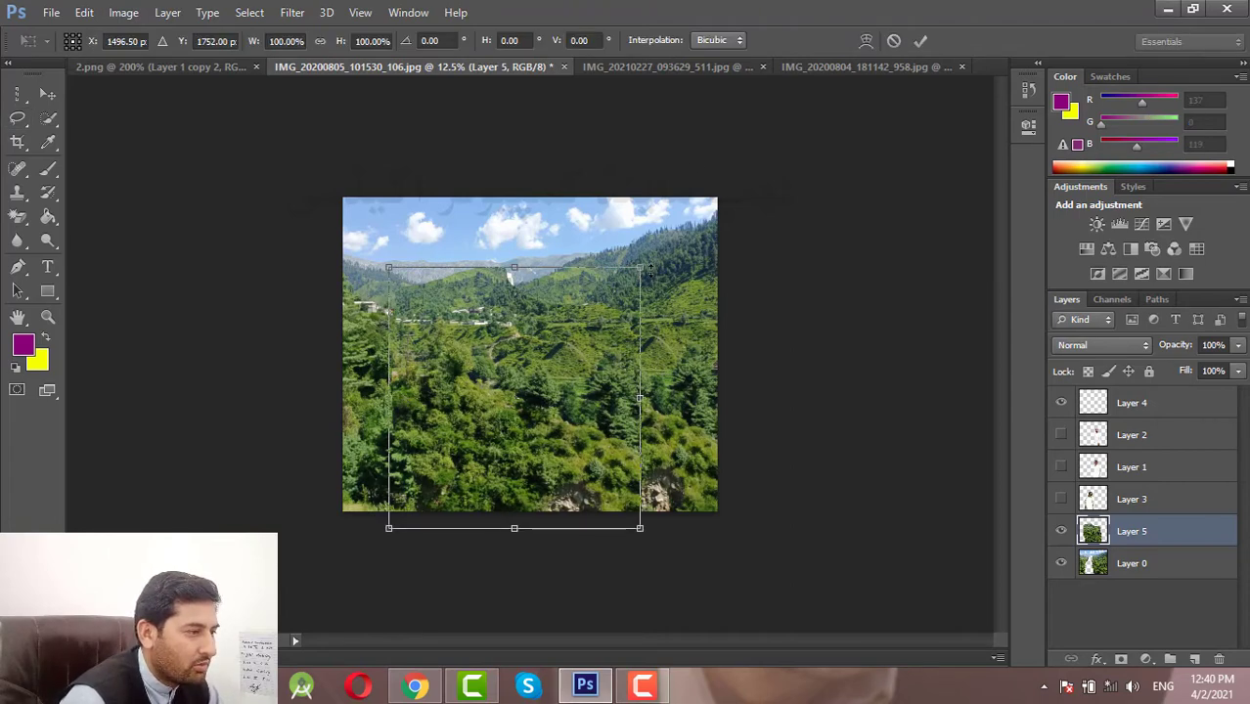
{"action": "left_click_drag", "start_coordinate": [652, 266], "coordinate": [648, 239]}
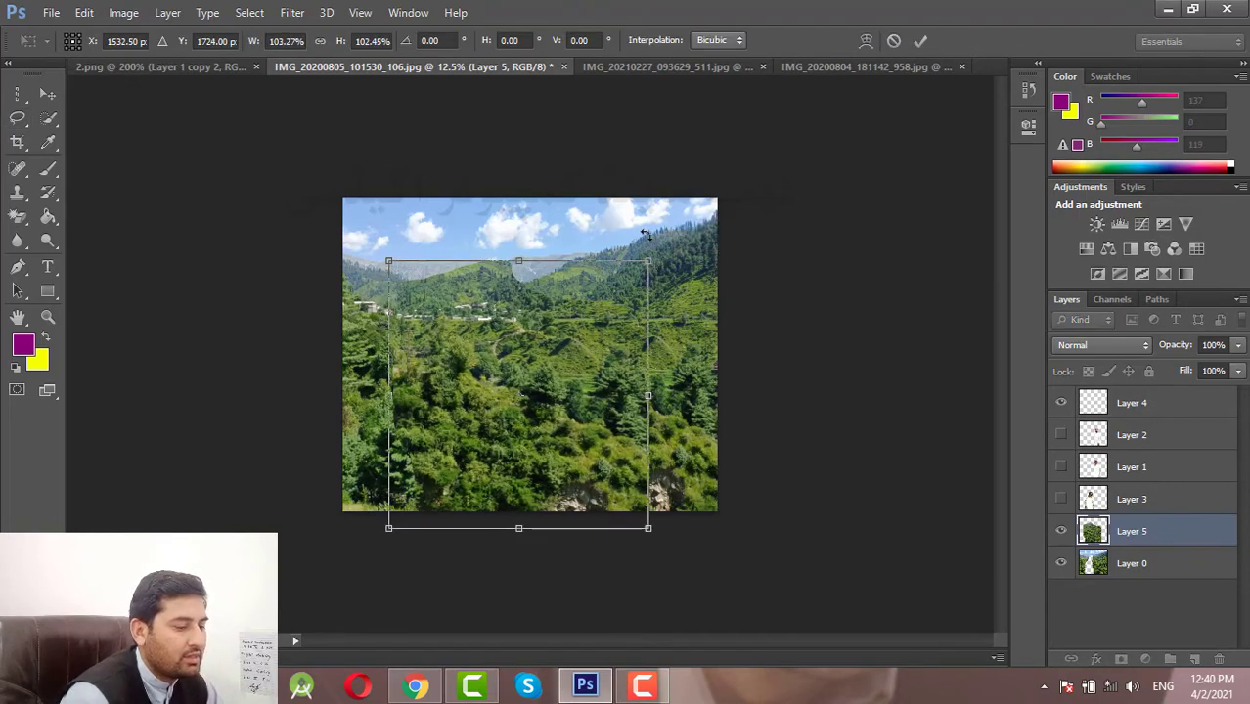
{"action": "key", "text": "Return"}
{"action": "key", "text": "Return"}
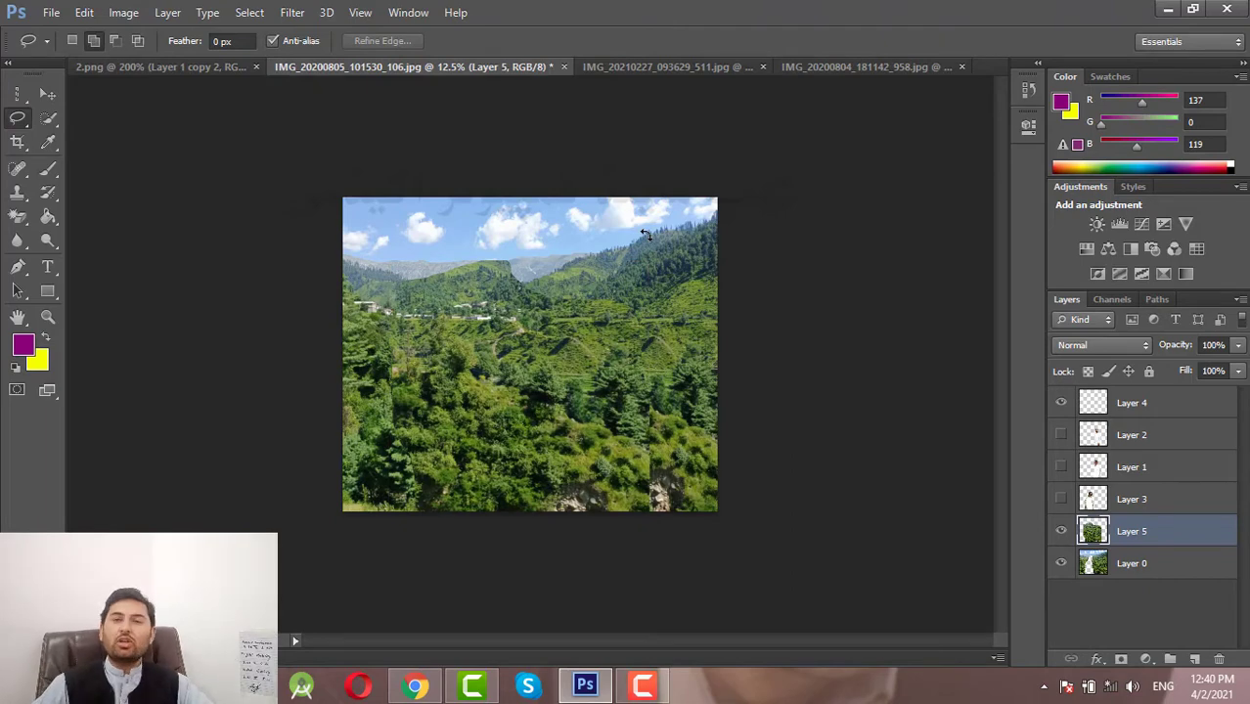
{"action": "key", "text": "ctrl+plus"}
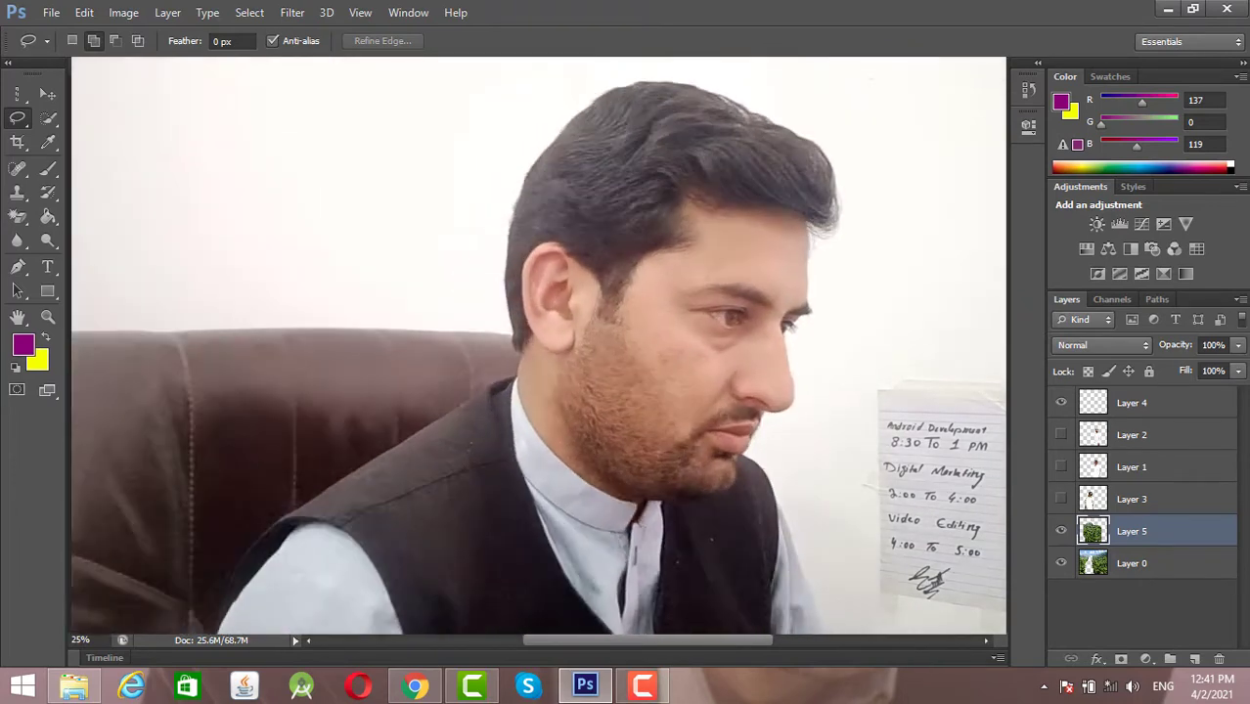
Cycle through the open documents with Ctrl+Tab until 2.png is shown.
{"action": "key", "text": "ctrl+Tab"}
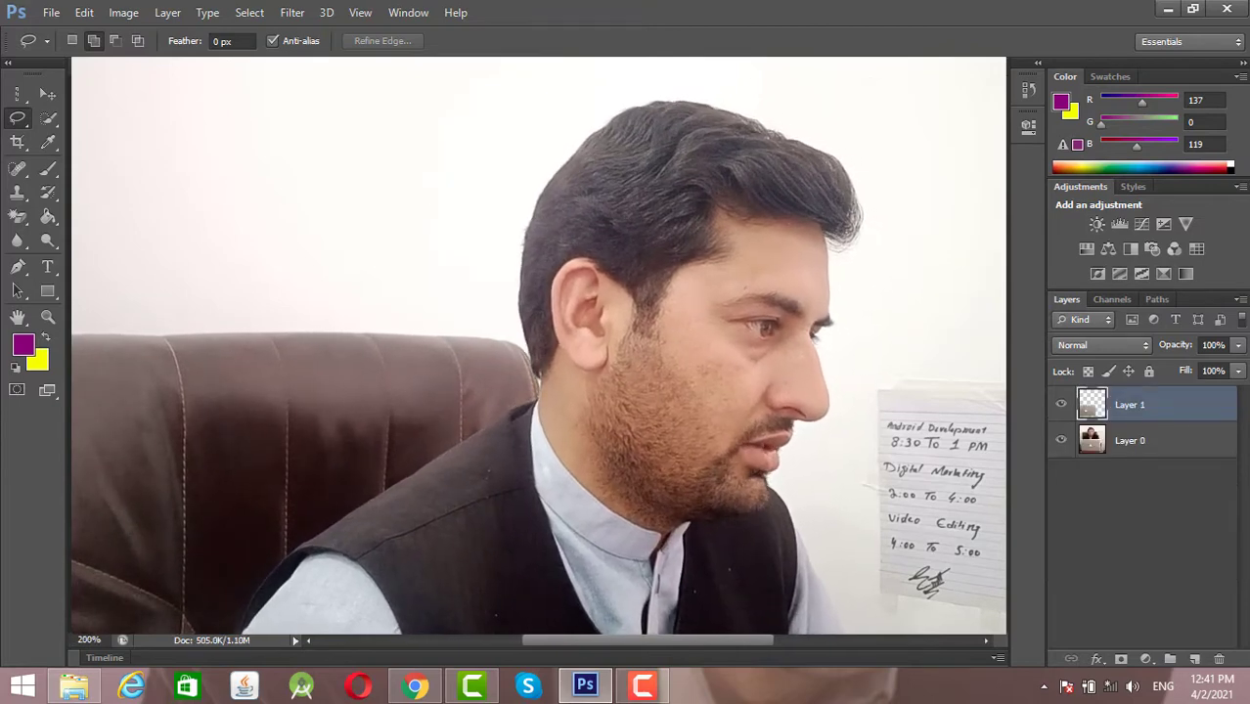
{"action": "key", "text": "ctrl+Tab"}
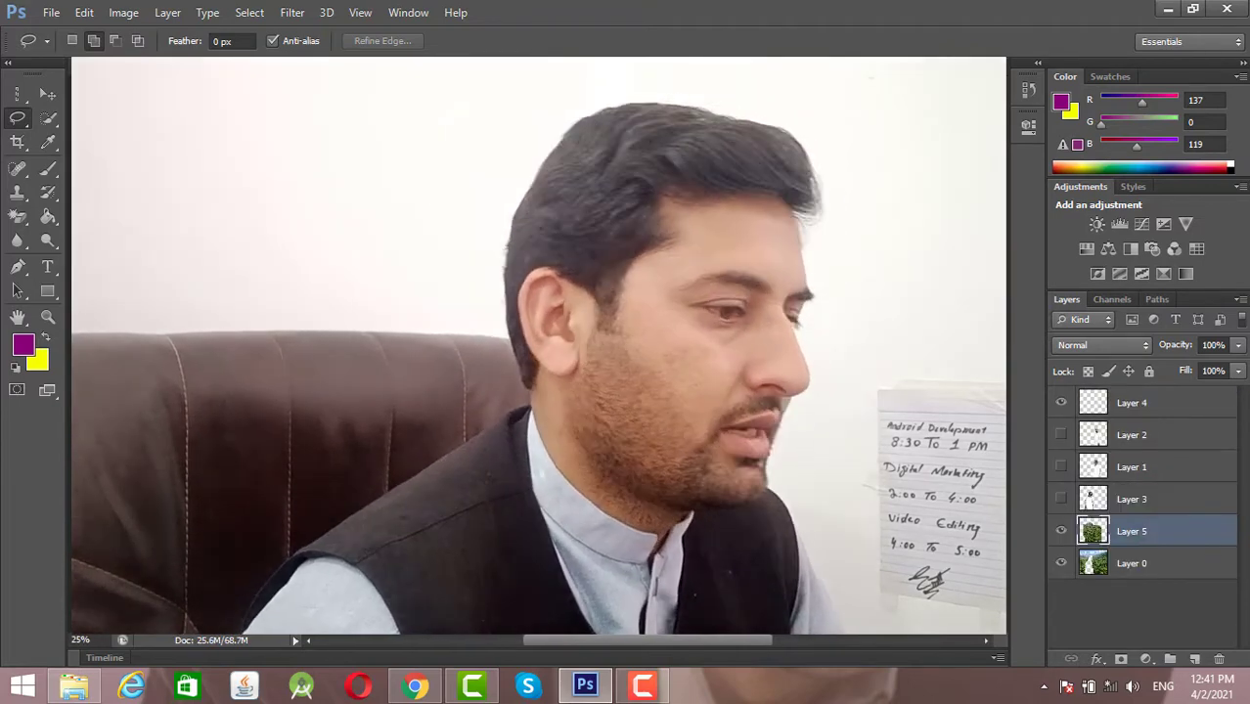
{"action": "key", "text": "ctrl+Tab"}
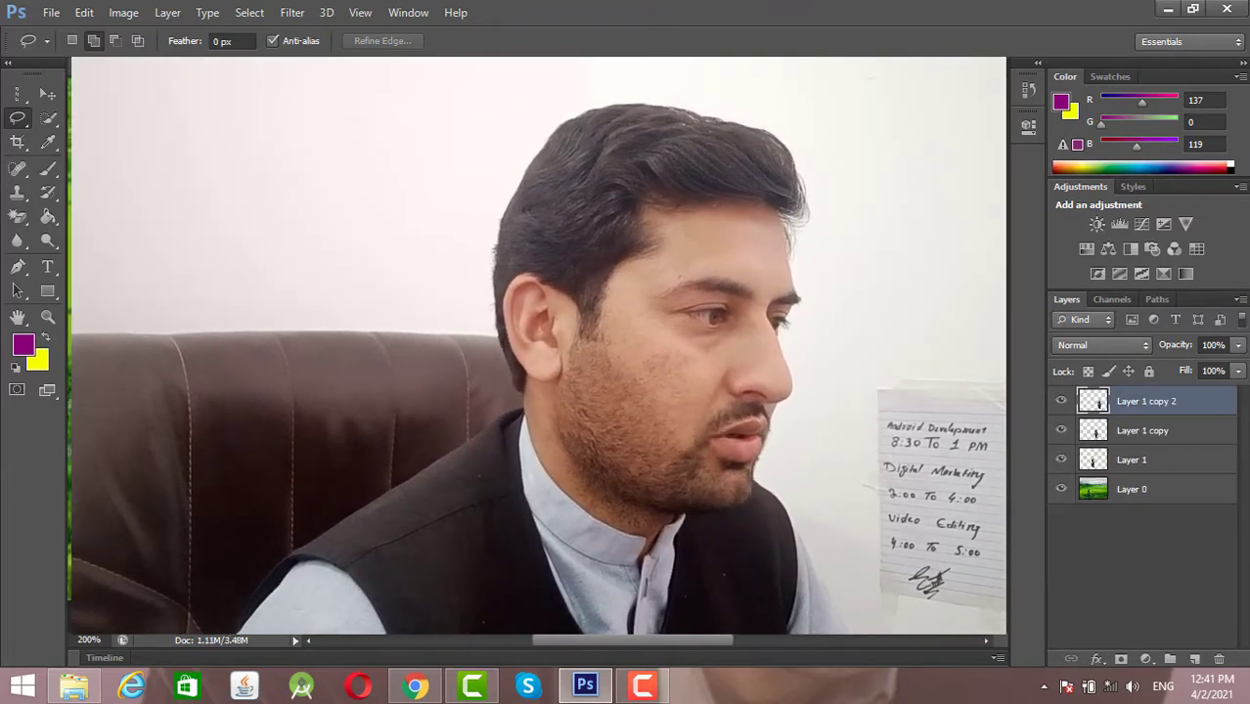